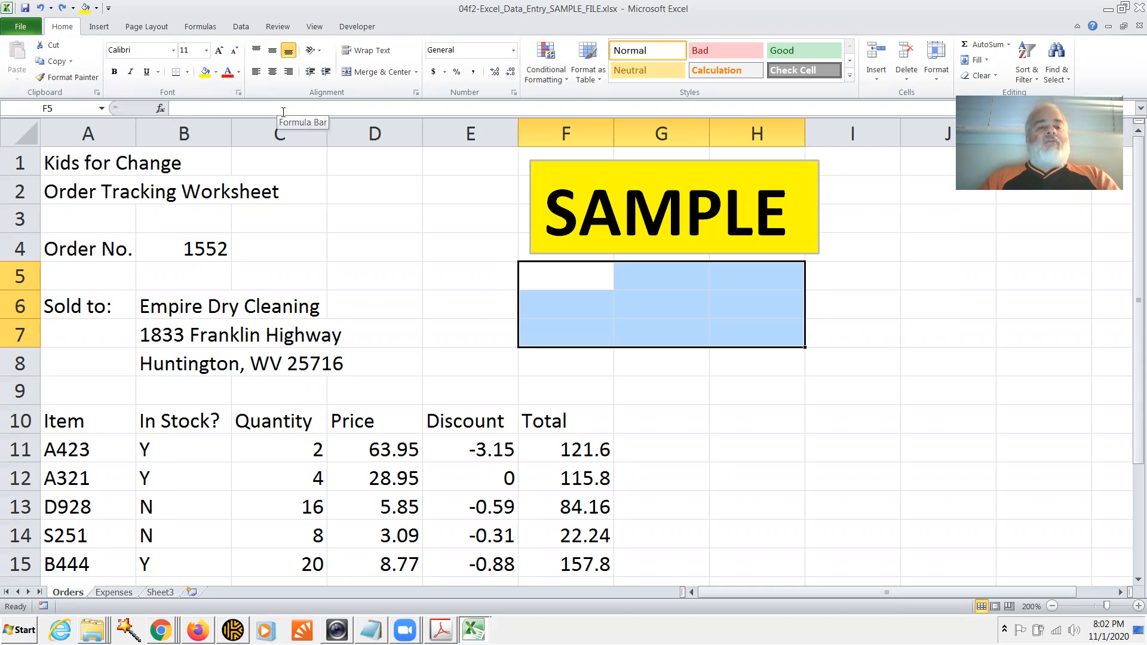
- Switch to Acrobat to view the Formatting Methods slide and return to the Excel worksheet
{"action": "key", "text": "alt+Tab"}
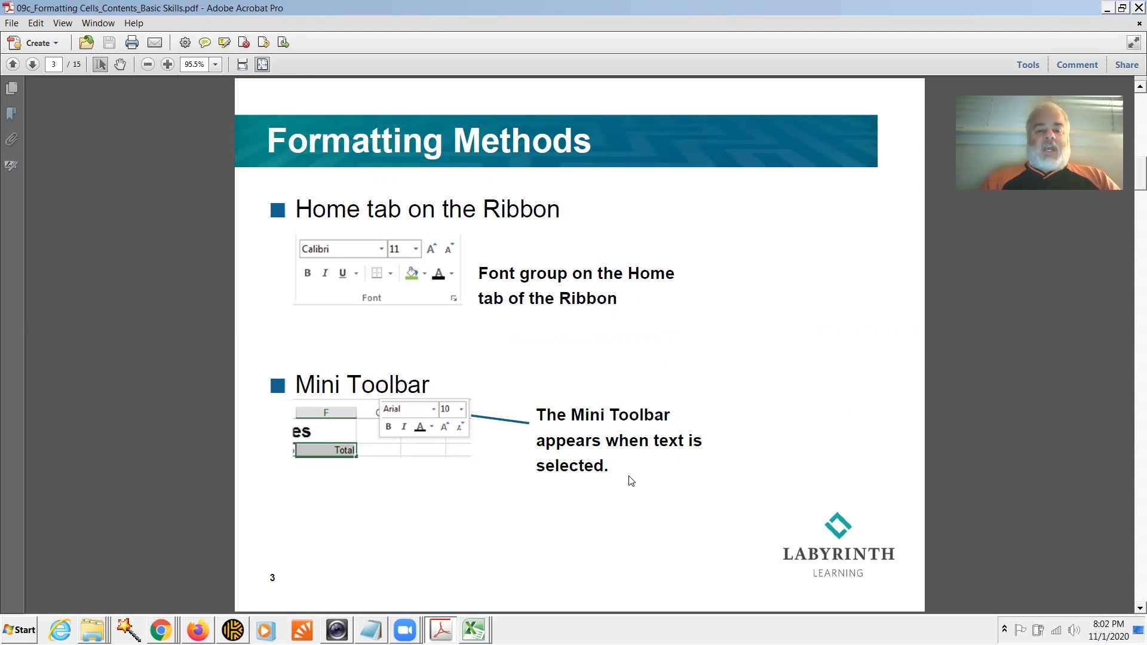
{"action": "key", "text": "alt+Tab"}
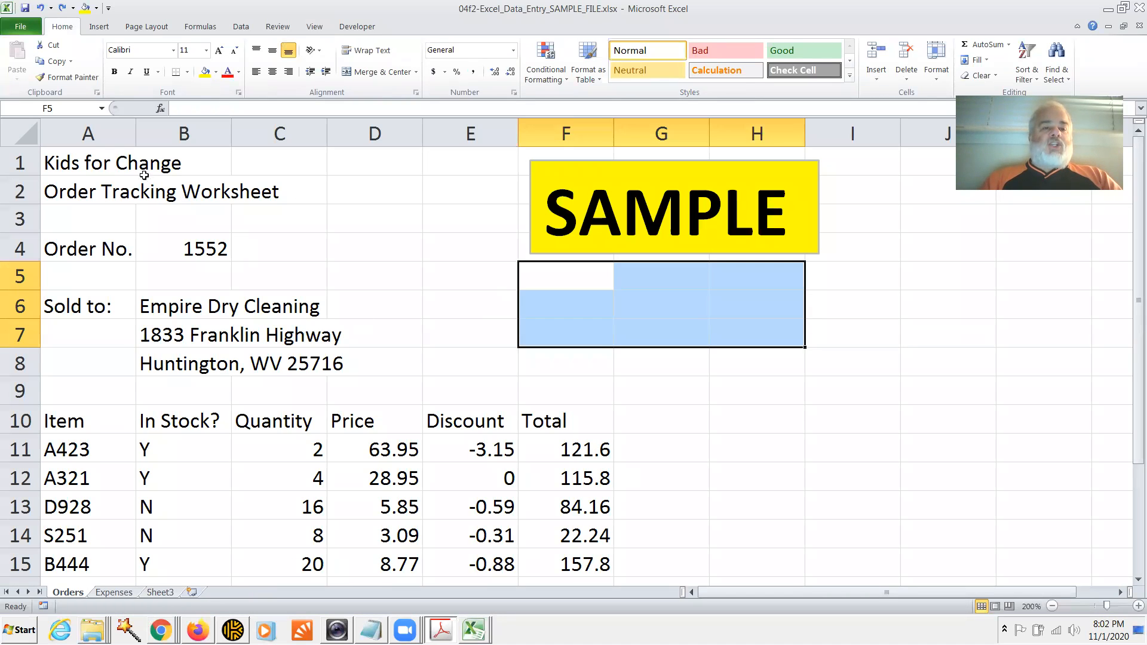
- Examine the number format categories and the font settings for the title cells A1:C2, cancelling without applying anything
{"action": "left_click_drag", "start_coordinate": [84, 161], "coordinate": [249, 196]}
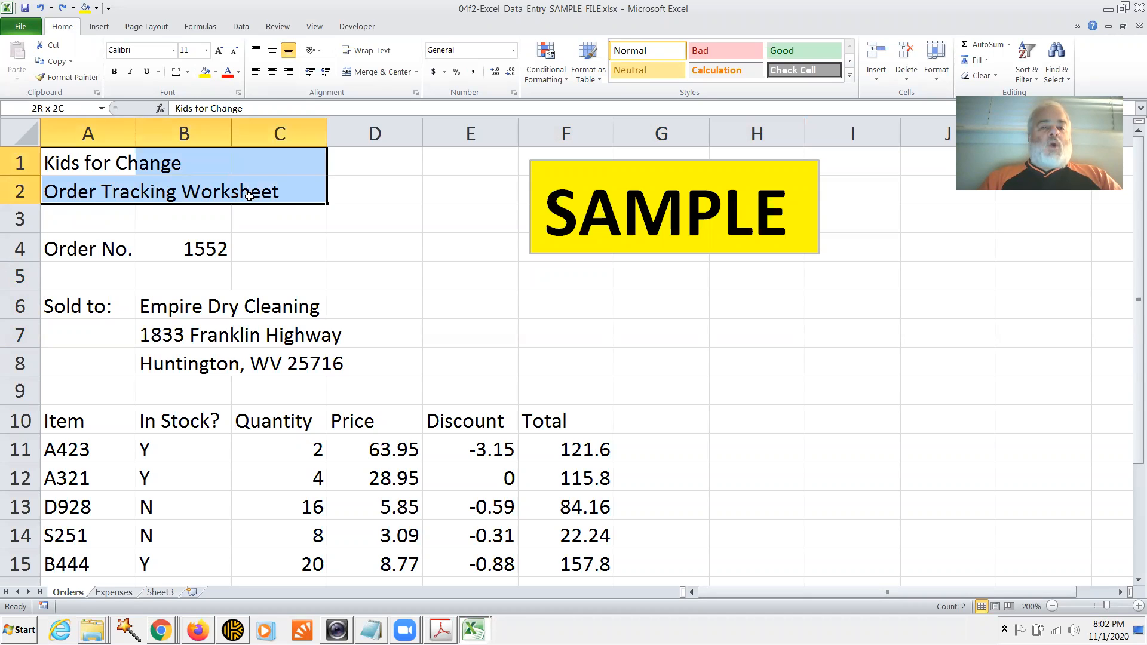
{"action": "left_click_drag", "start_coordinate": [249, 196], "coordinate": [249, 196]}
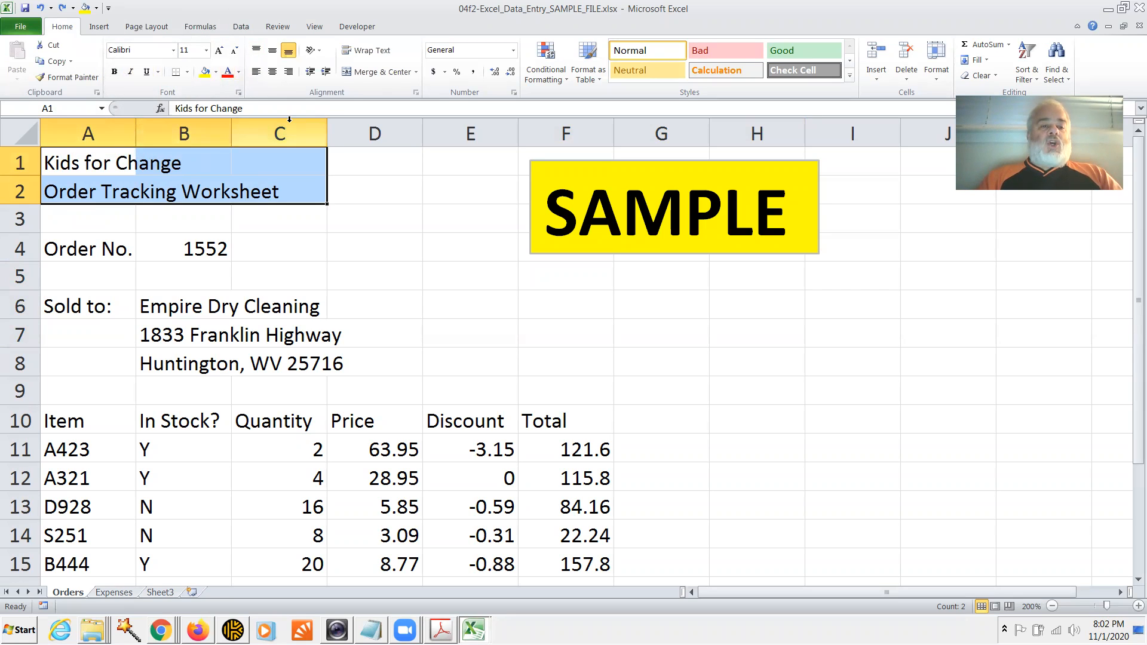
{"action": "key", "text": "alt+Tab"}
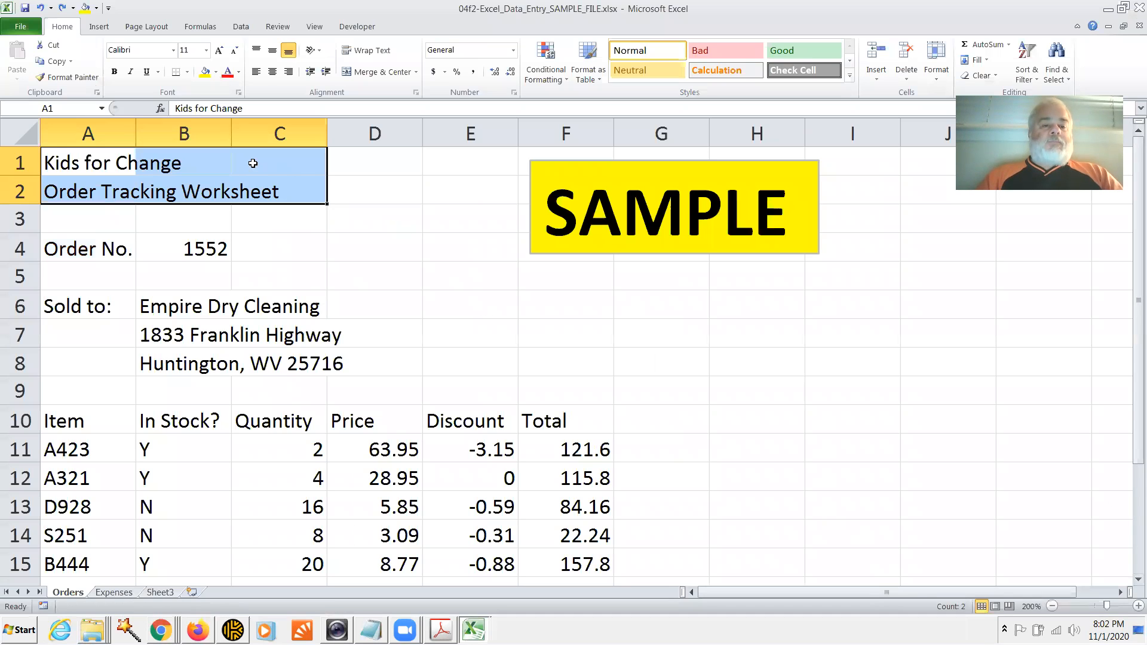
{"action": "right_click", "coordinate": [253, 163]}
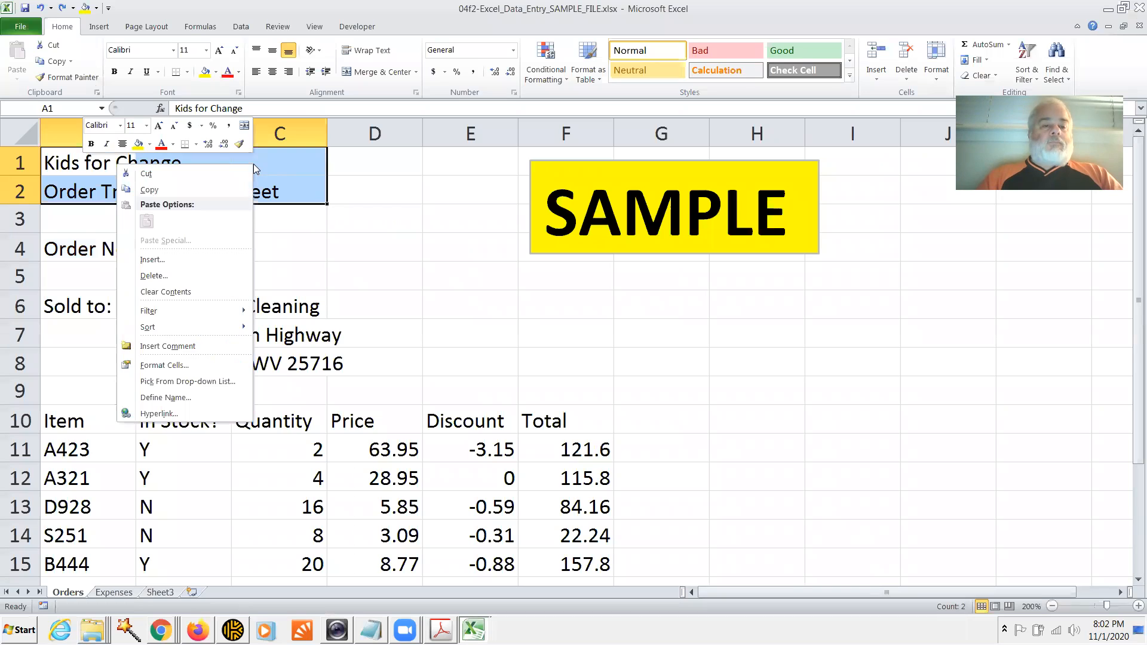
{"action": "left_click", "coordinate": [186, 369]}
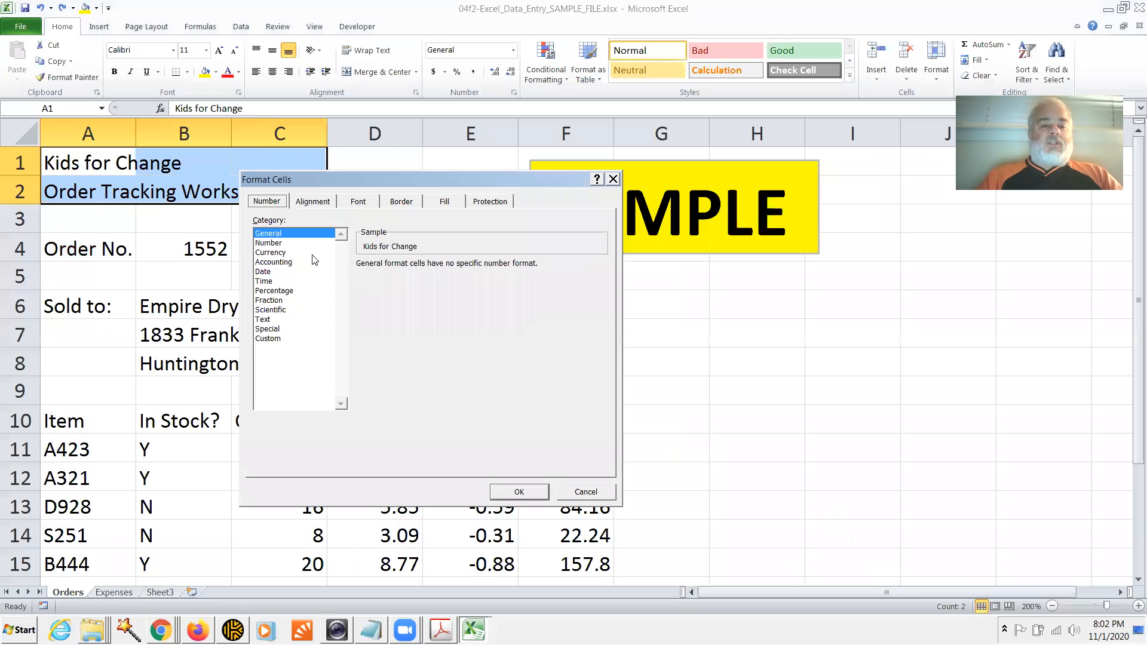
{"action": "left_click", "coordinate": [281, 252]}
{"action": "left_click", "coordinate": [279, 272]}
{"action": "left_click", "coordinate": [279, 291]}
{"action": "left_click", "coordinate": [278, 321]}
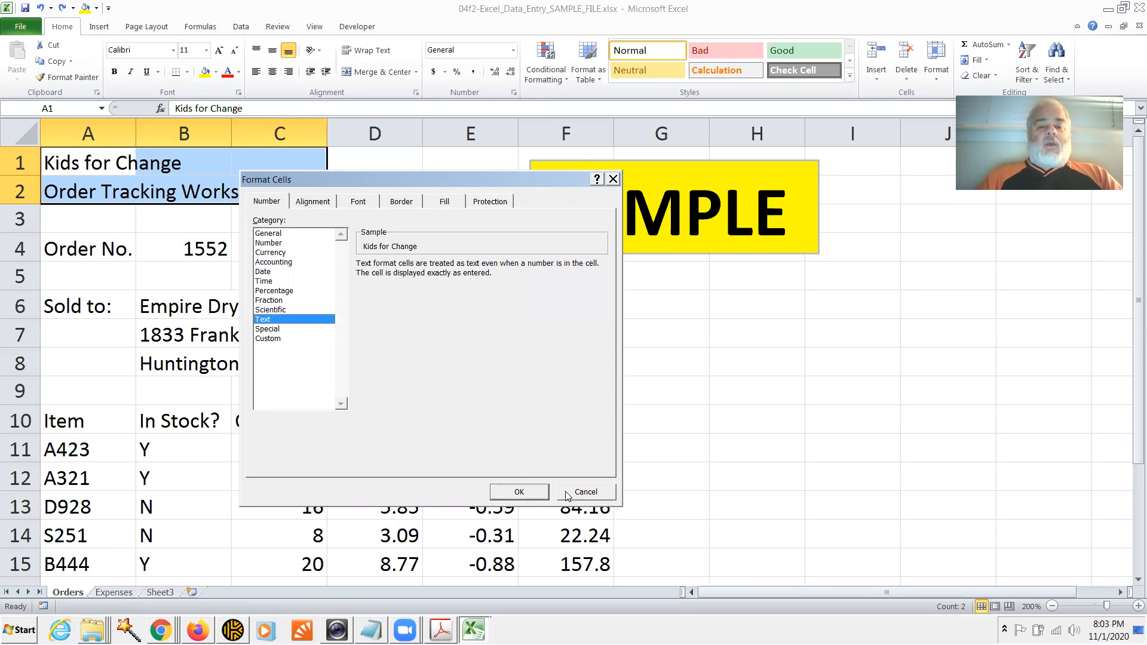
{"action": "left_click", "coordinate": [568, 494]}
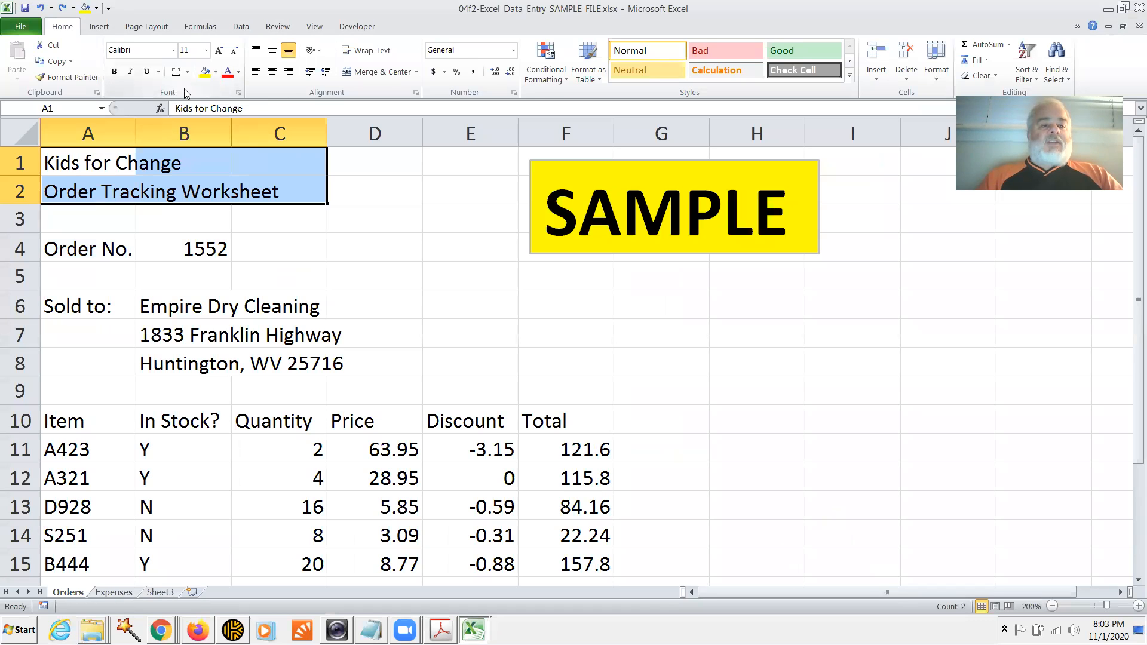
{"action": "left_click", "coordinate": [238, 93]}
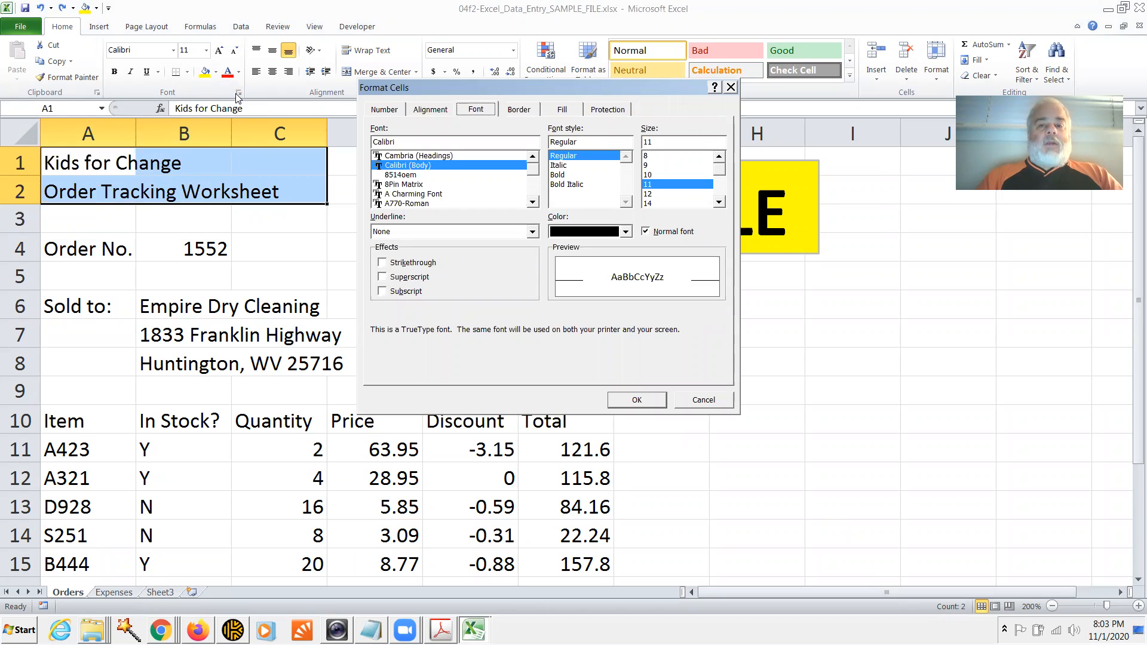
{"action": "left_click", "coordinate": [730, 88]}
- Switch to the Acrobat presentation and read the Live Preview slide
{"action": "key", "text": "alt+Tab"}
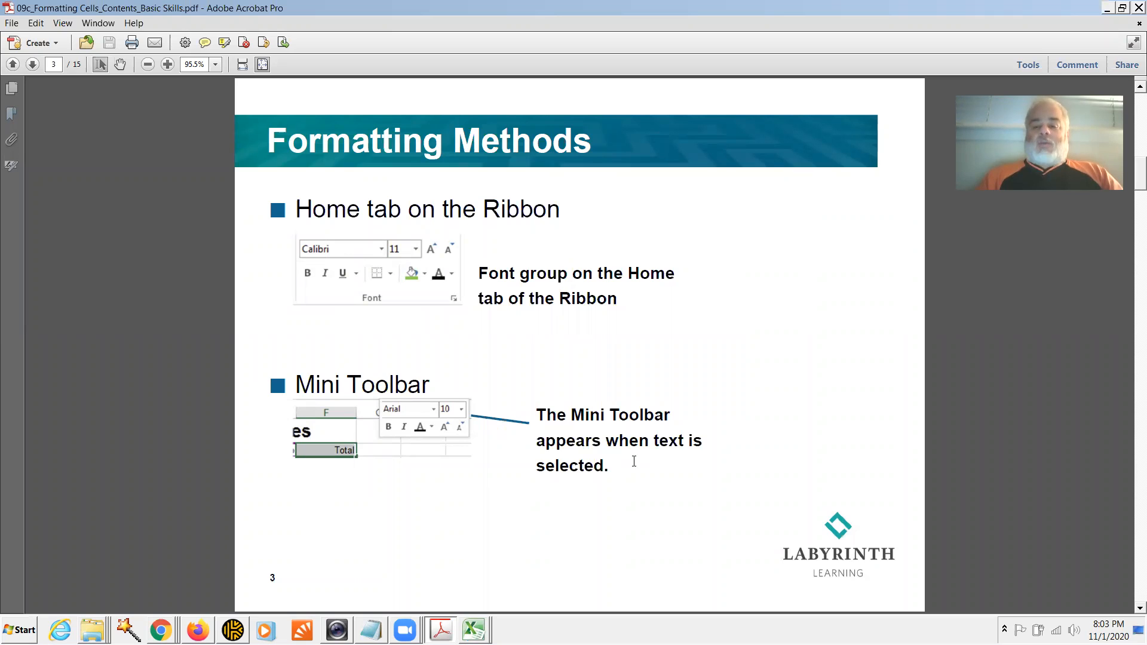
{"action": "scroll", "coordinate": [1128, 517], "scroll_direction": "down", "scroll_amount": 1}
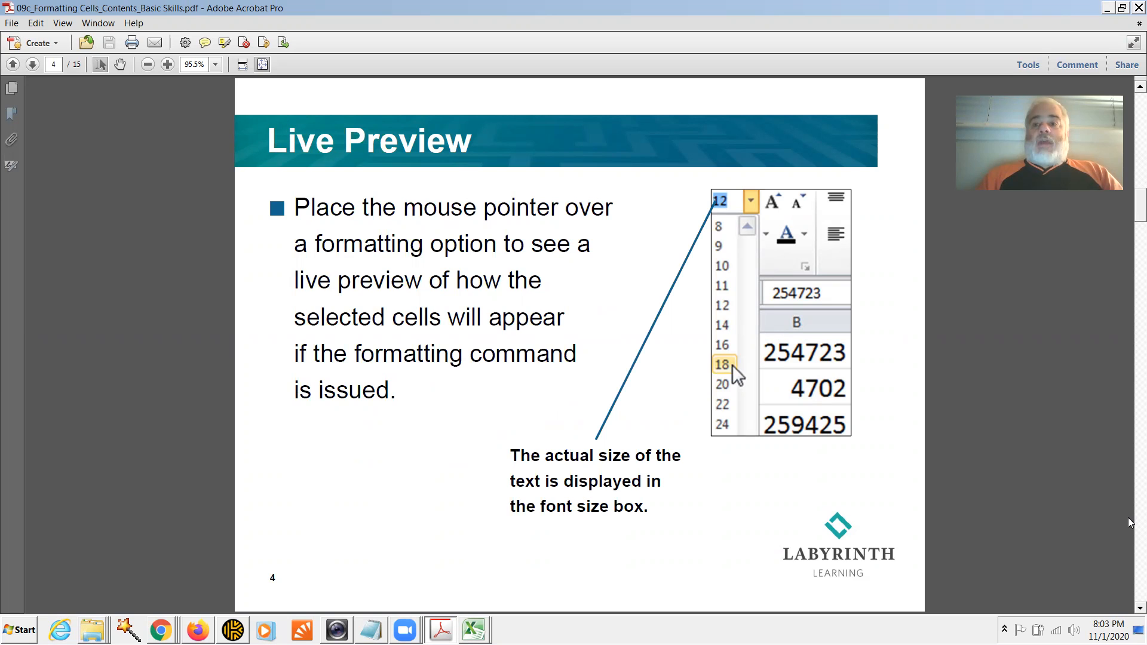
{"action": "key", "text": "Page_Down"}
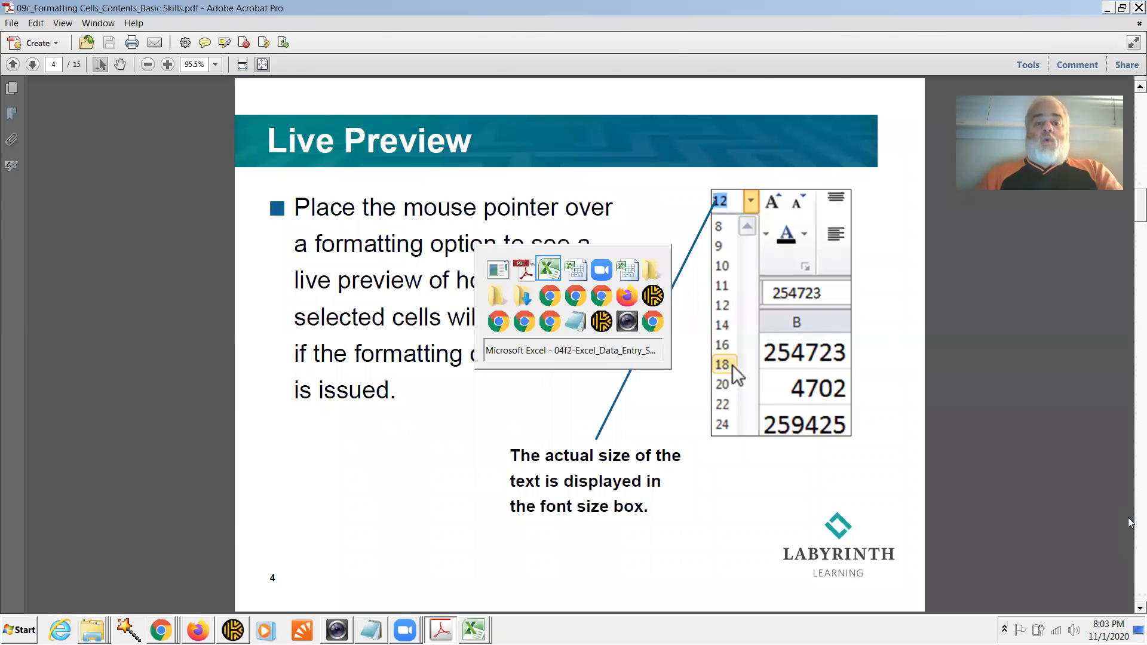
- Switch back to Excel and set the font size of the column headings in A10:F10 to 12
{"action": "key", "text": "alt+Tab"}
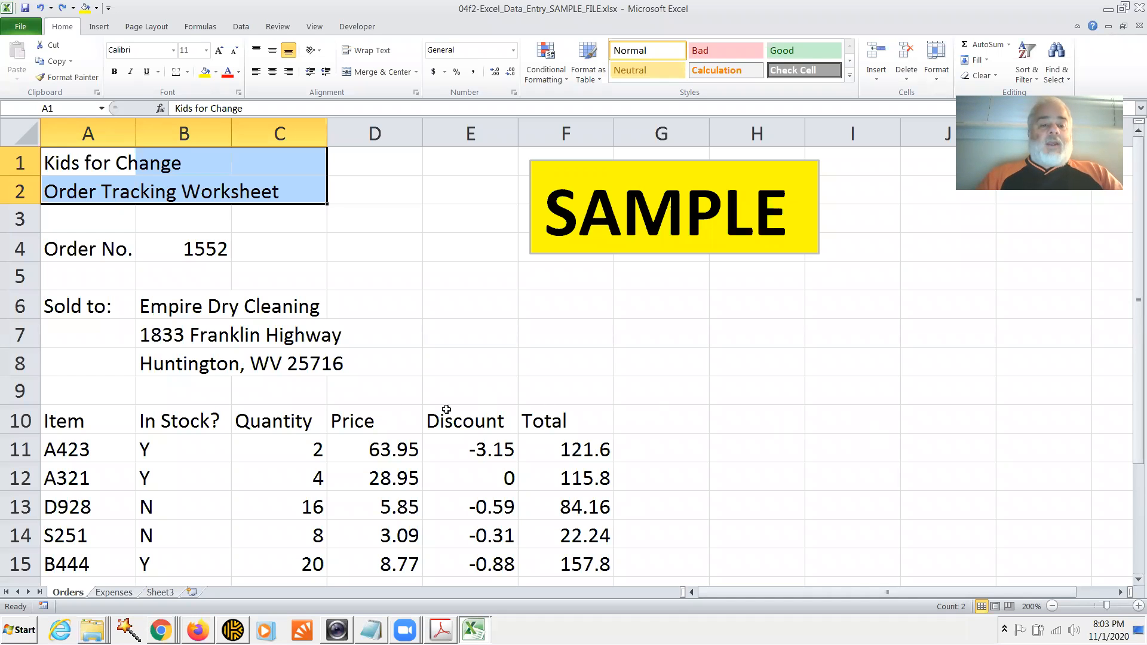
{"action": "left_click_drag", "start_coordinate": [56, 423], "coordinate": [555, 425]}
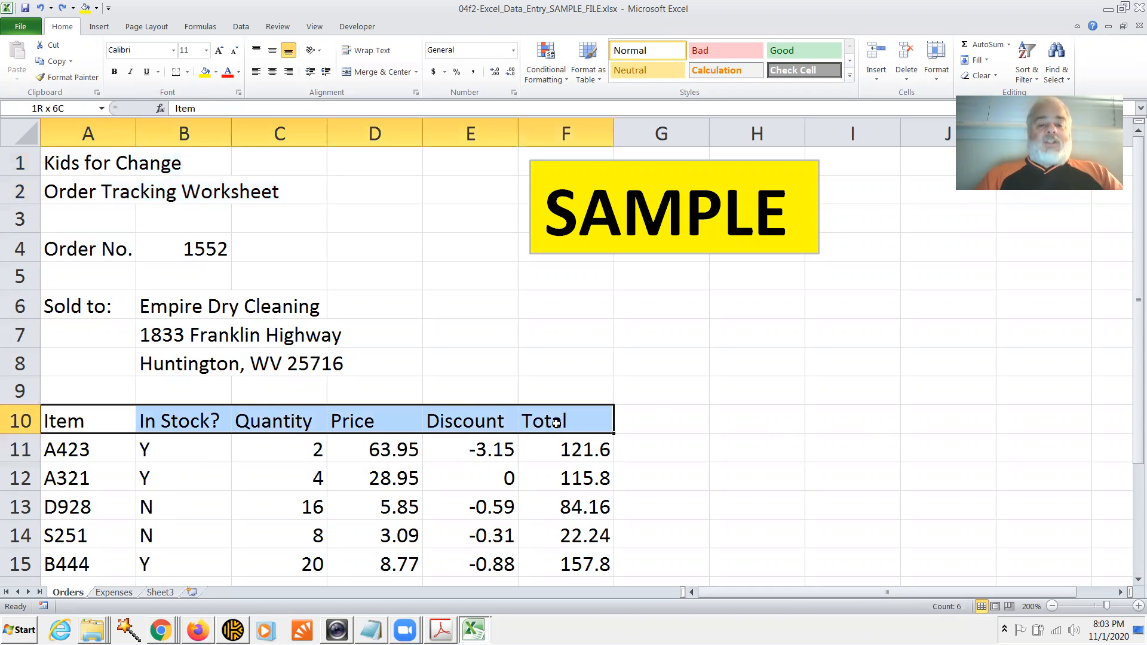
{"action": "left_click", "coordinate": [206, 52]}
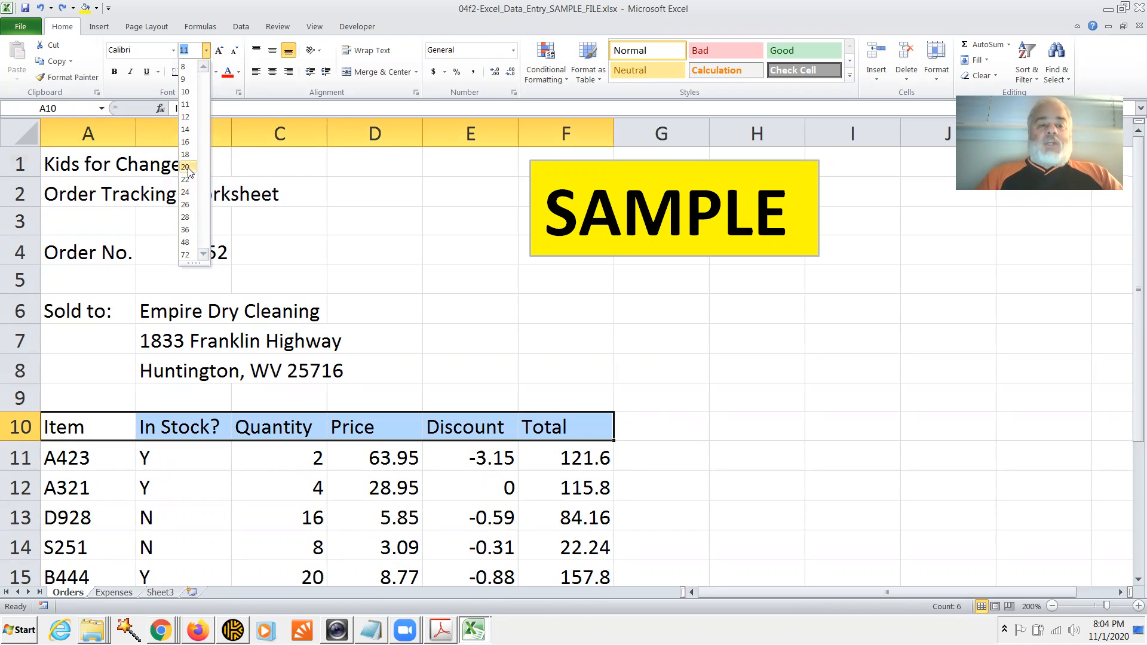
{"action": "left_click", "coordinate": [190, 118]}
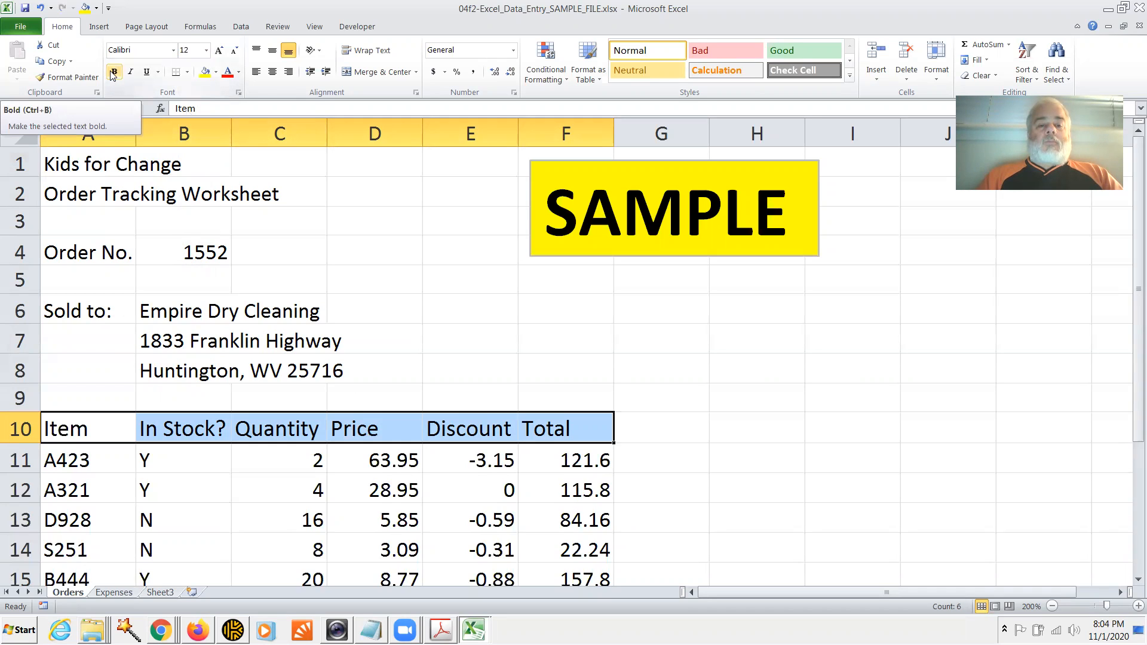
- Apply the Abadi MT Condensed Extra Bold font to the column headings in row 10
{"action": "left_click", "coordinate": [172, 53]}
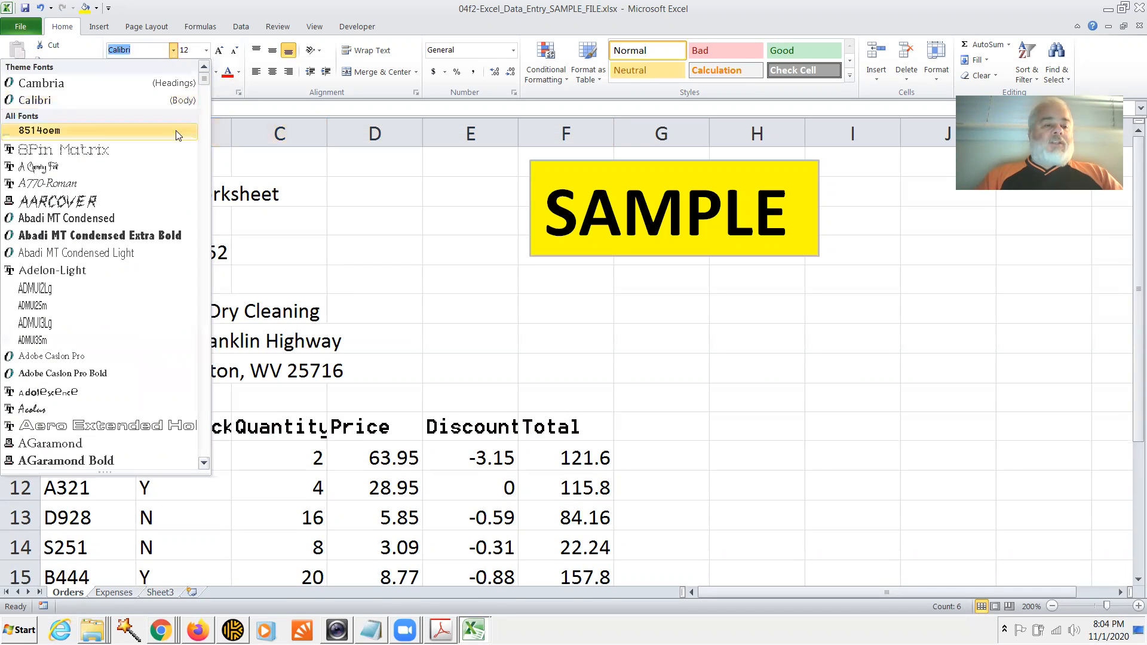
{"action": "left_click", "coordinate": [135, 236]}
{"action": "left_click", "coordinate": [415, 338]}
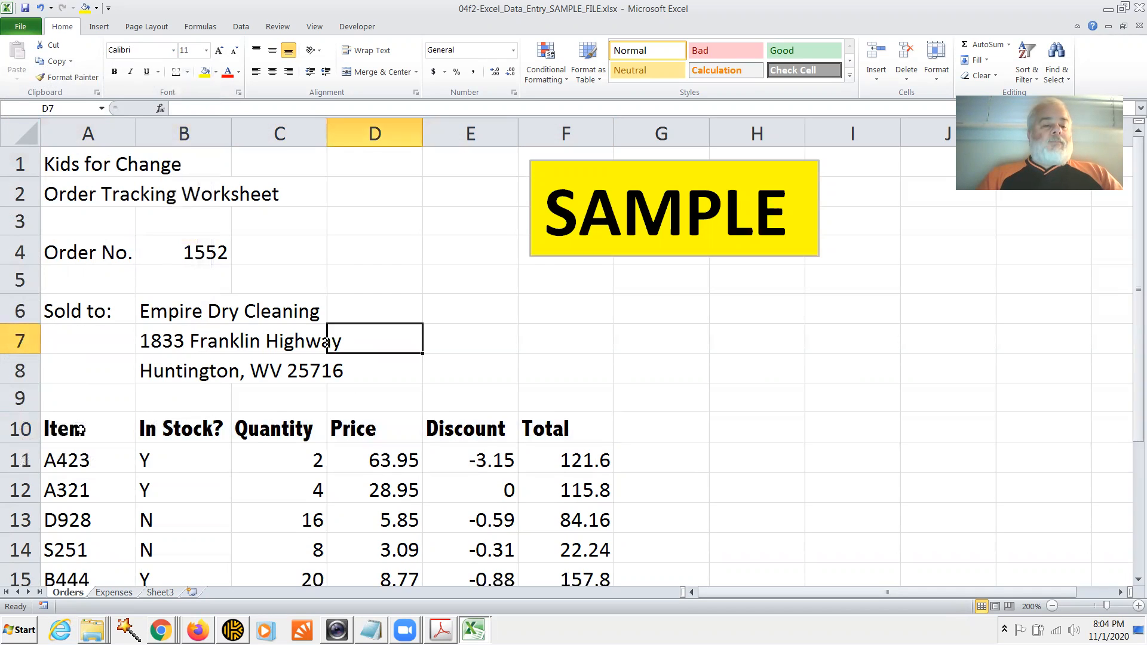
- Try italic formatting on the column headings in A10:F10 and remove it again
{"action": "left_click_drag", "start_coordinate": [80, 430], "coordinate": [154, 429]}
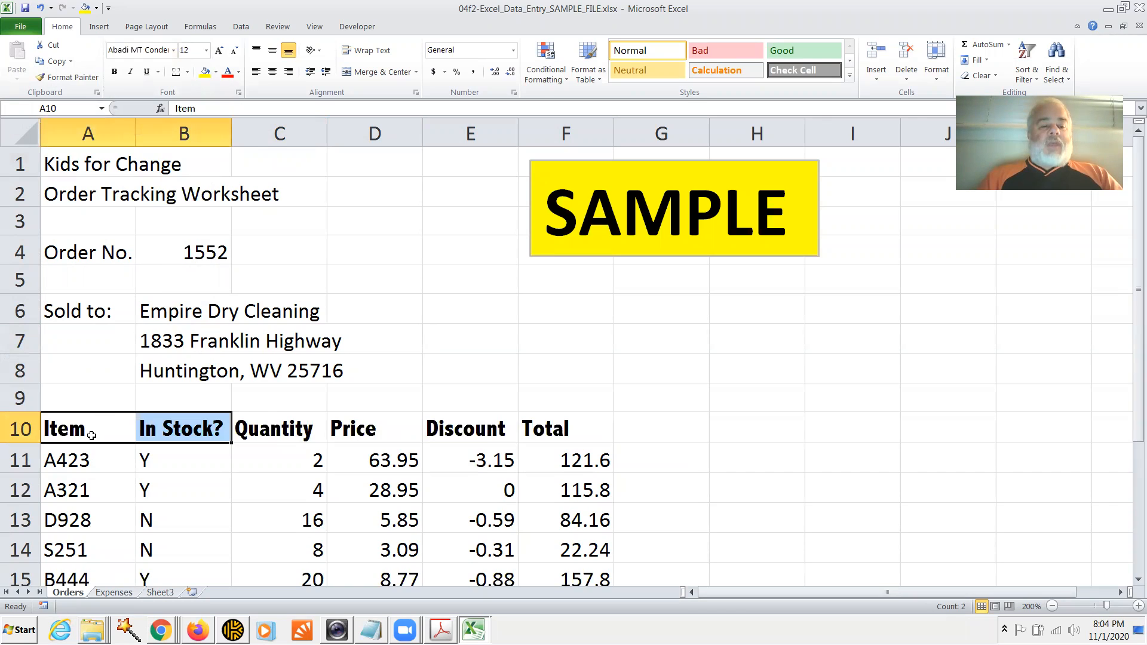
{"action": "left_click_drag", "start_coordinate": [91, 436], "coordinate": [550, 439]}
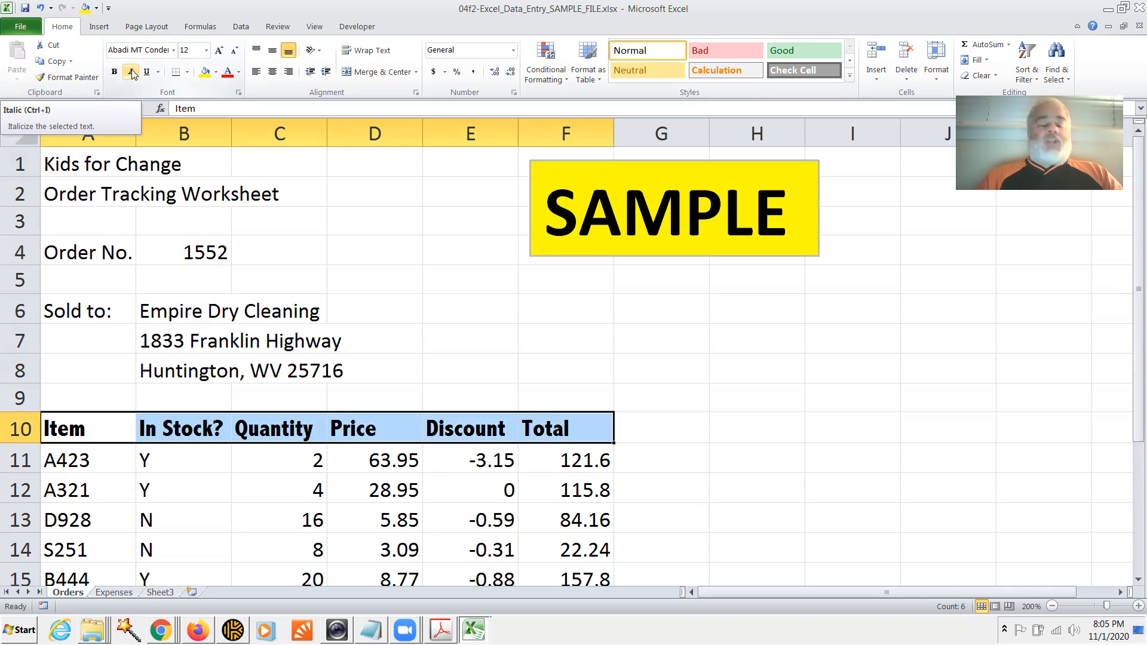
{"action": "left_click", "coordinate": [131, 73]}
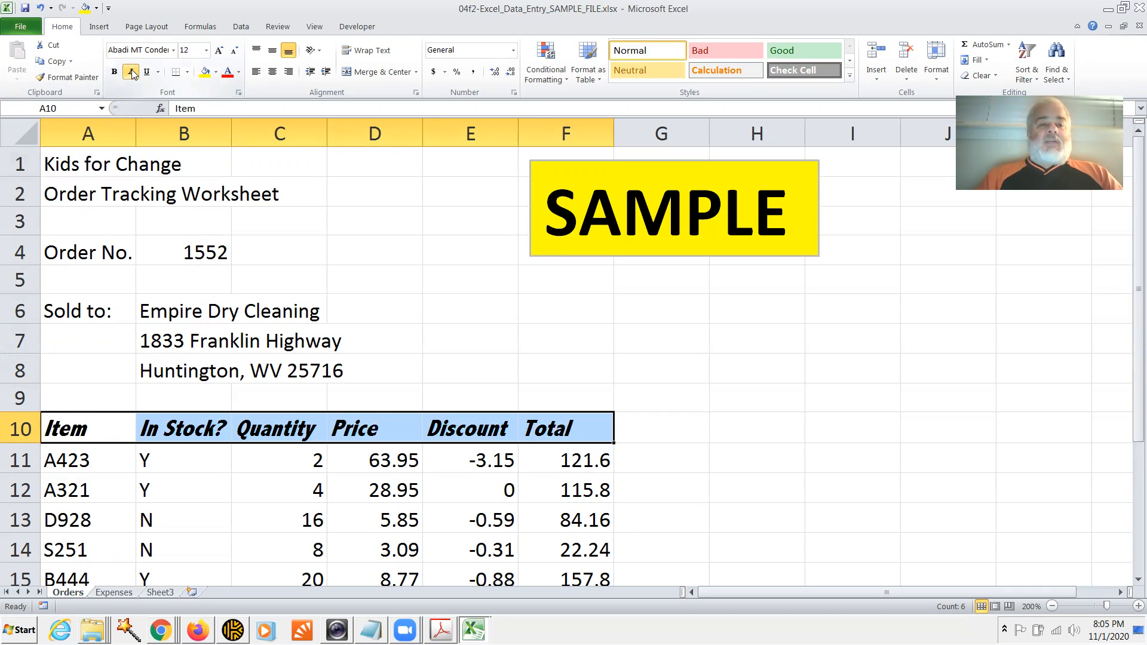
{"action": "left_click", "coordinate": [132, 72]}
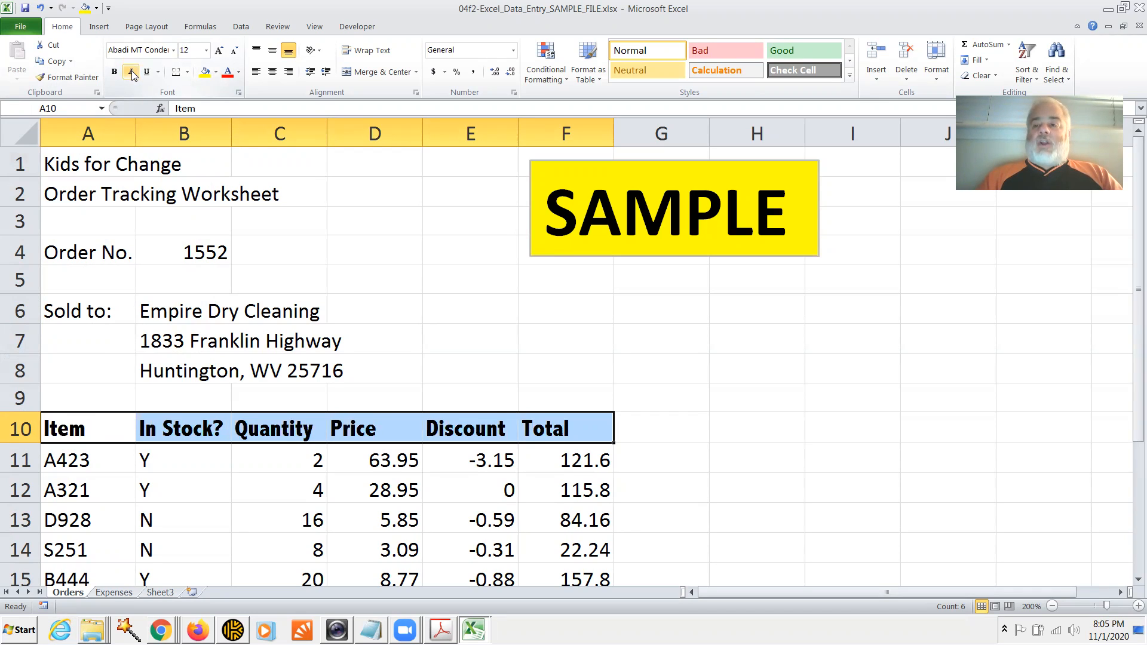
- Switch to Acrobat to view the Aligning Cell Entries slide and return to the Excel worksheet
{"action": "key", "text": "alt+Tab"}
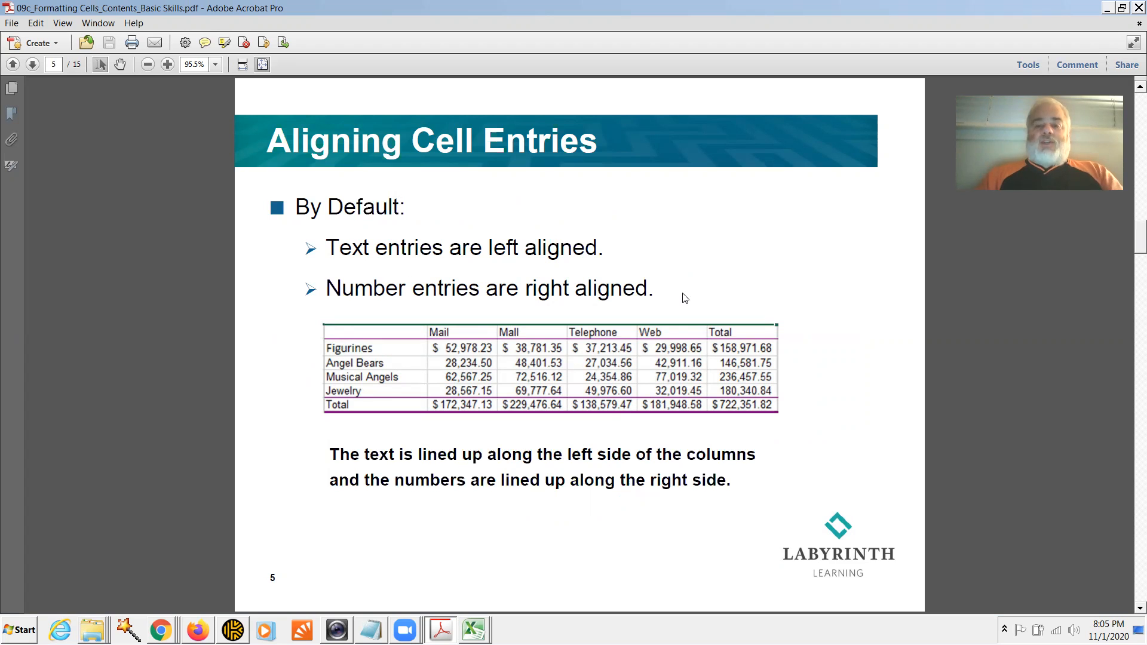
{"action": "key", "text": "alt+Tab"}
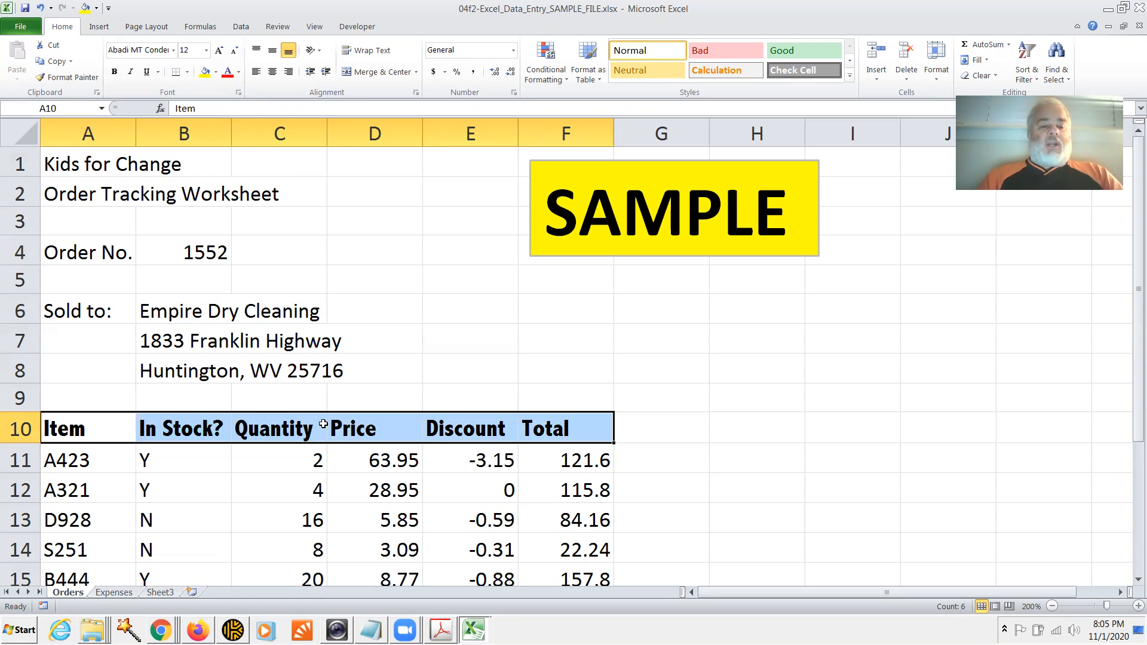
- Center the contents of cells C10:F14, from the Quantity heading to the Total column, horizontally
{"action": "left_click", "coordinate": [368, 419]}
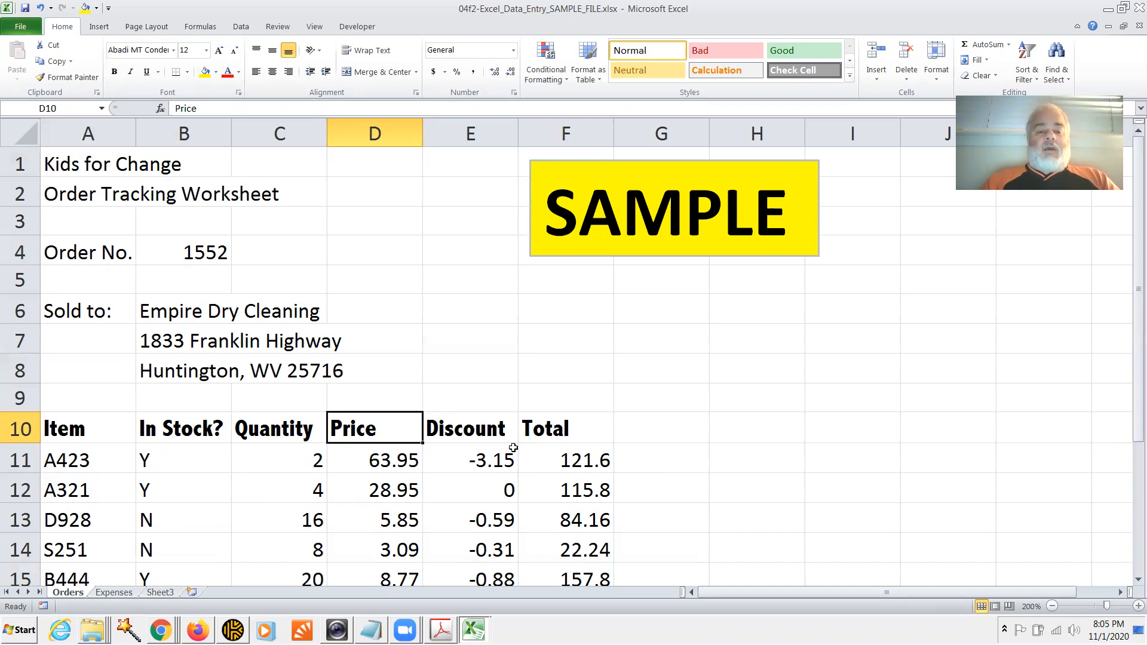
{"action": "left_click_drag", "start_coordinate": [270, 433], "coordinate": [553, 534]}
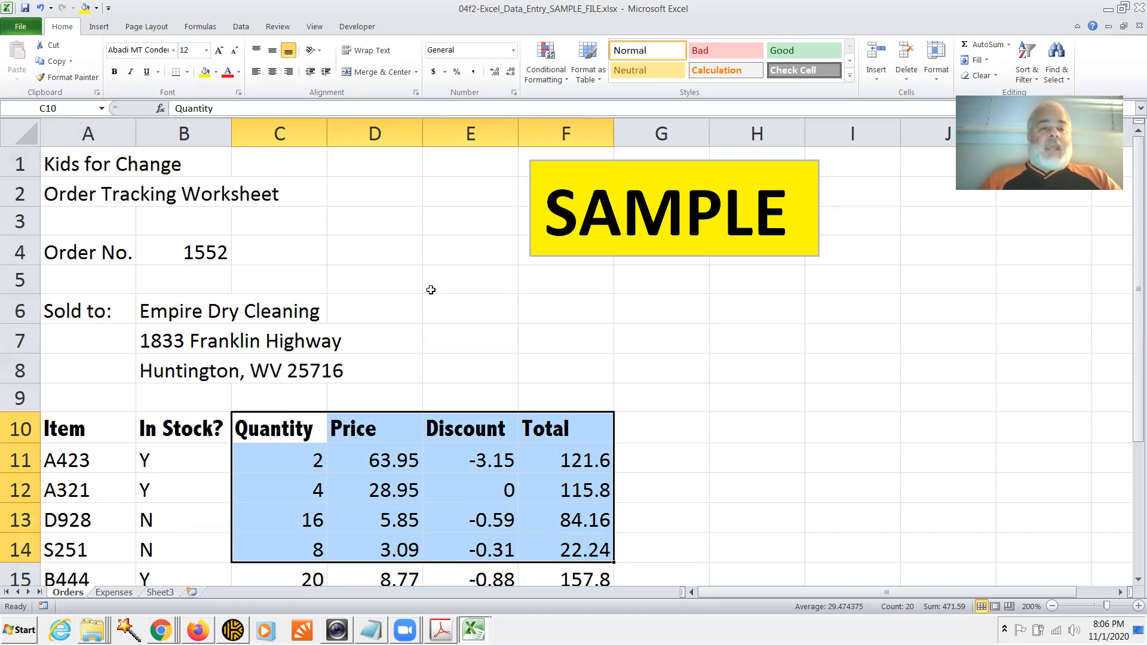
{"action": "left_click", "coordinate": [272, 73]}
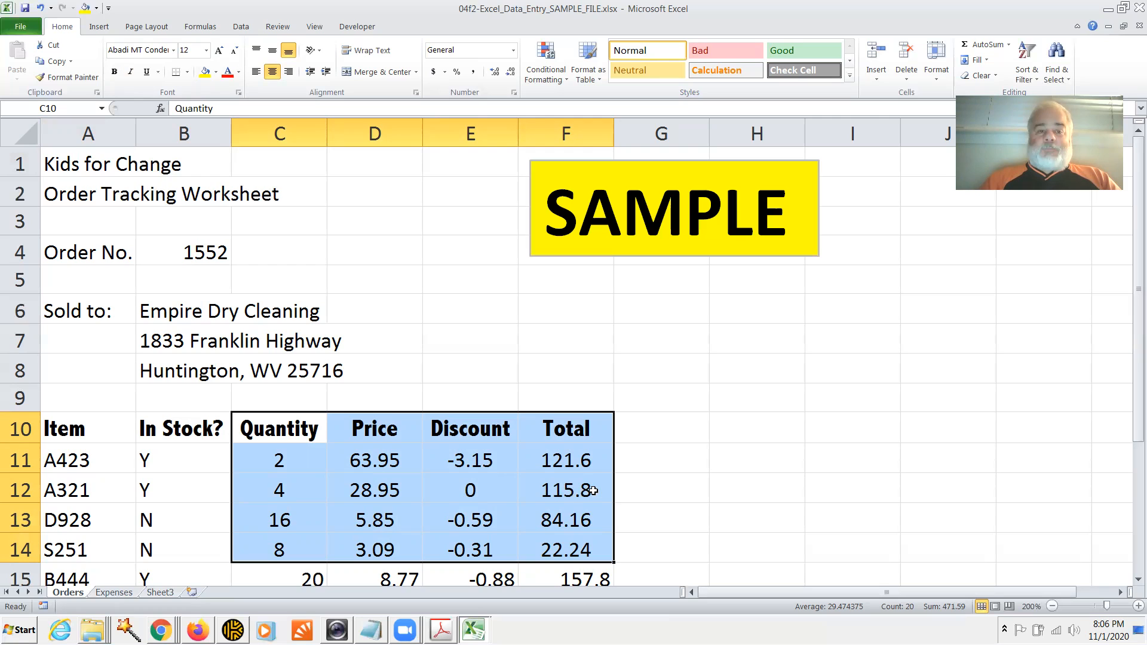
- Apply the Number format with 2 decimal places and the -1234.10 negative style to cells C10:F14
{"action": "right_click", "coordinate": [502, 472]}
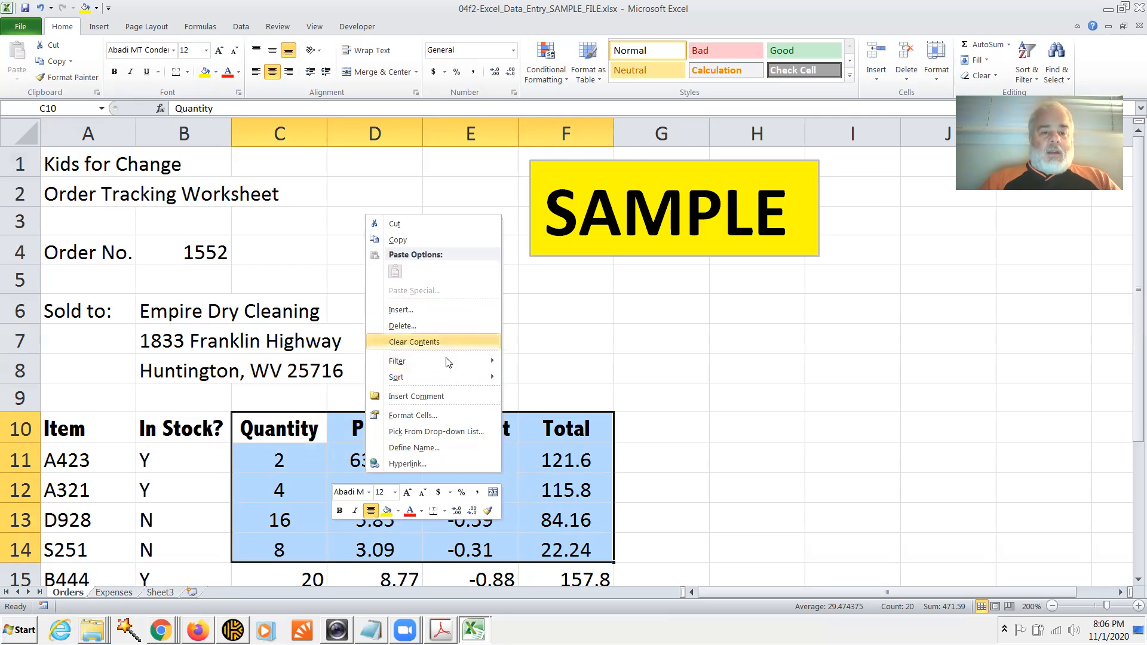
{"action": "left_click", "coordinate": [446, 414]}
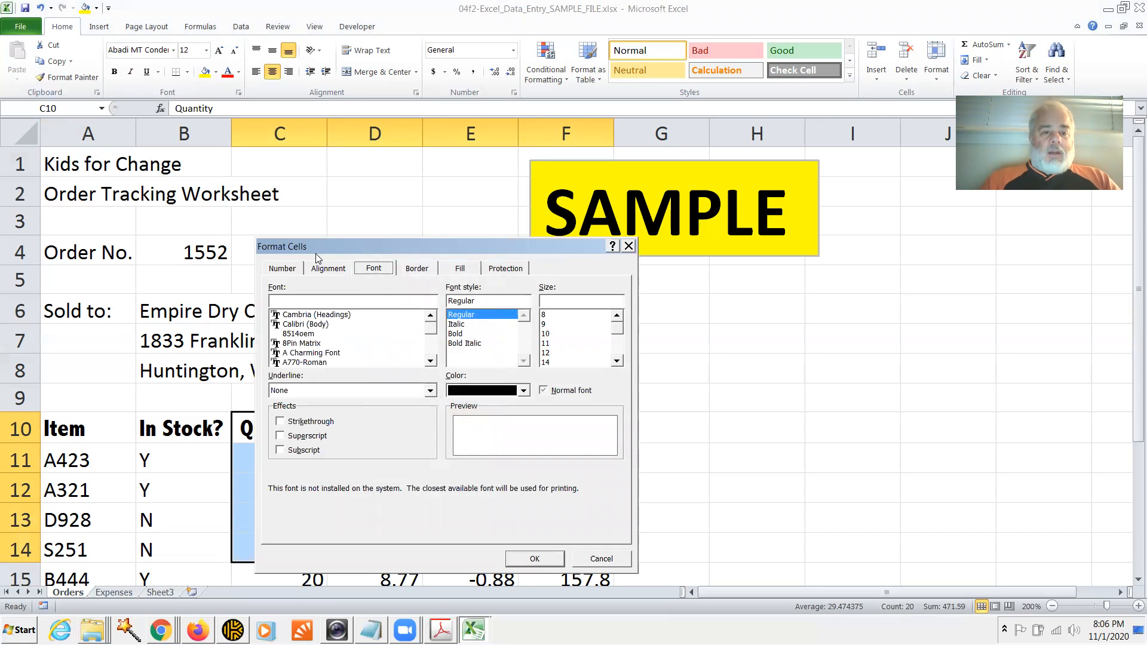
{"action": "left_click", "coordinate": [325, 269]}
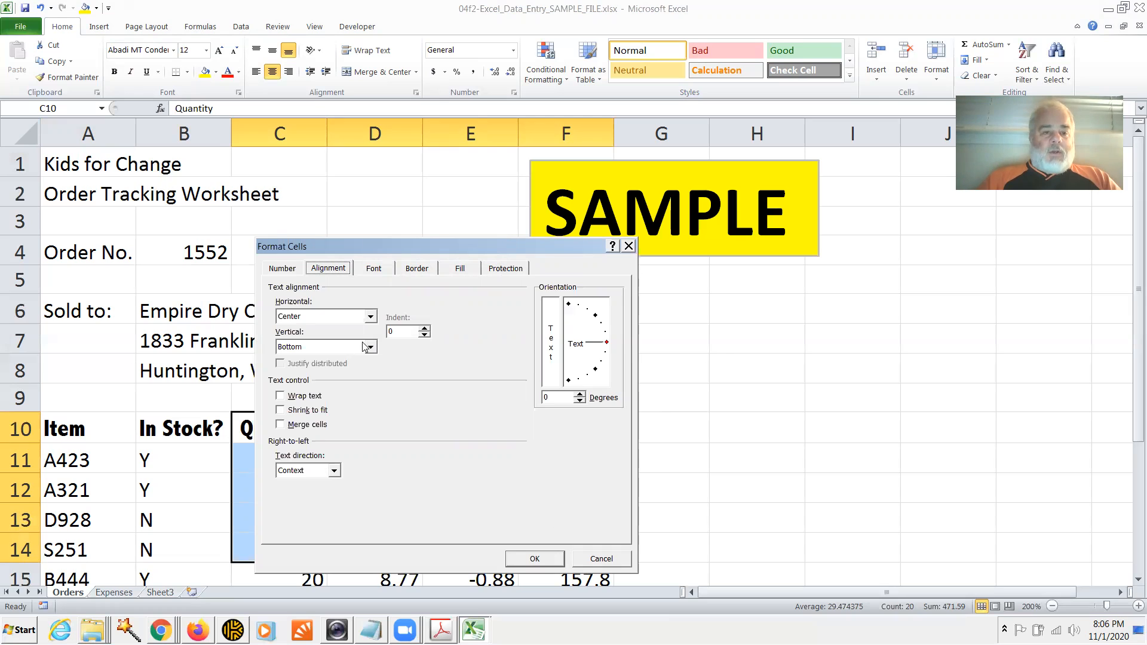
{"action": "left_click", "coordinate": [282, 268]}
{"action": "left_click", "coordinate": [290, 310]}
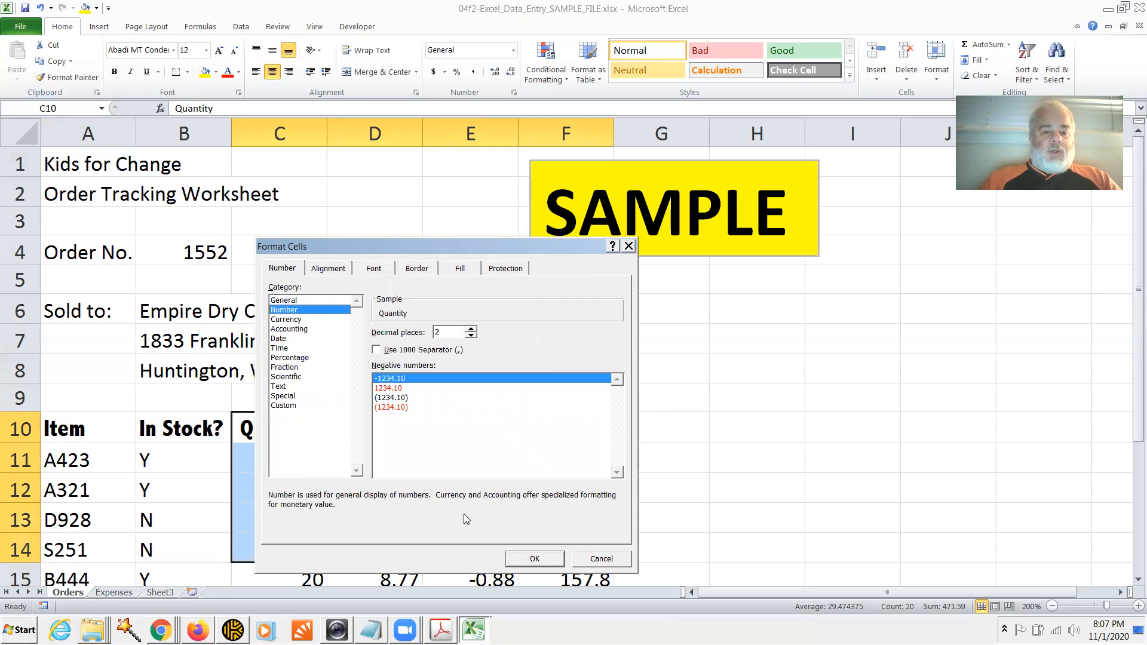
{"action": "left_click", "coordinate": [537, 559]}
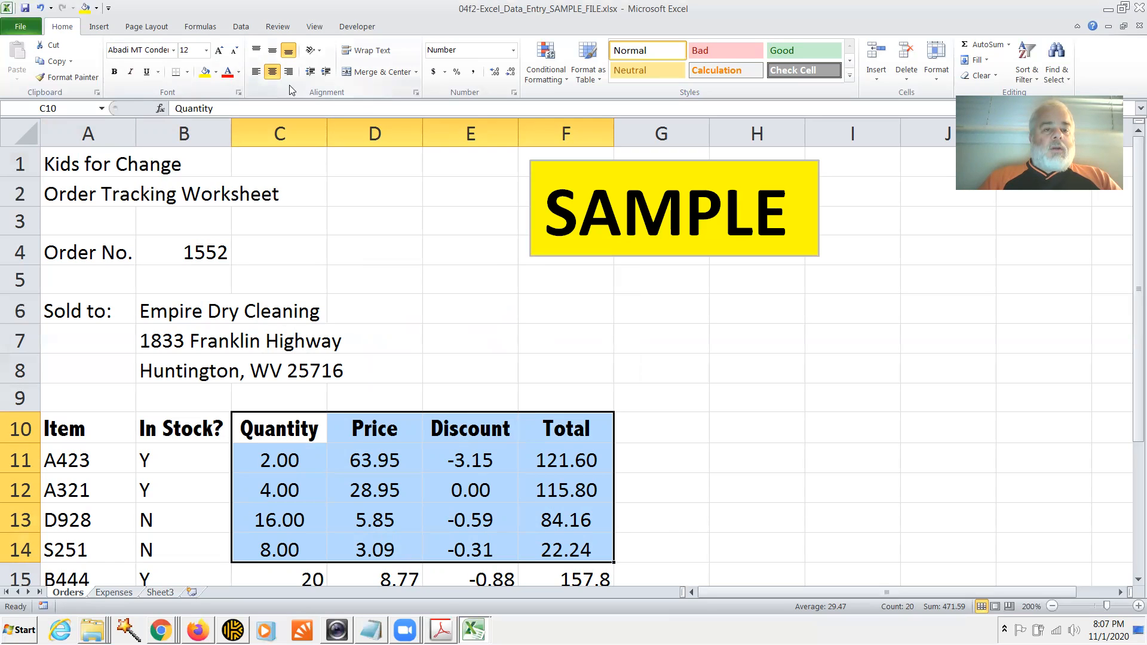
- Examine the horizontal alignment choices and font settings in Format Cells for C10:F14, without applying any change
{"action": "right_click", "coordinate": [440, 506]}
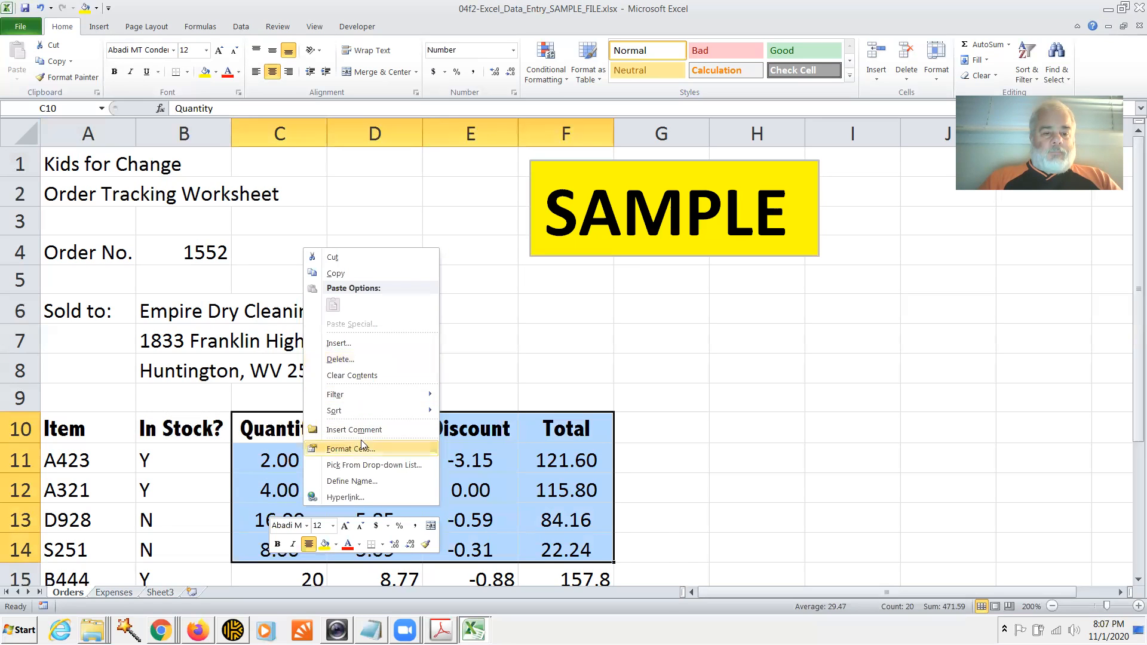
{"action": "left_click", "coordinate": [367, 457]}
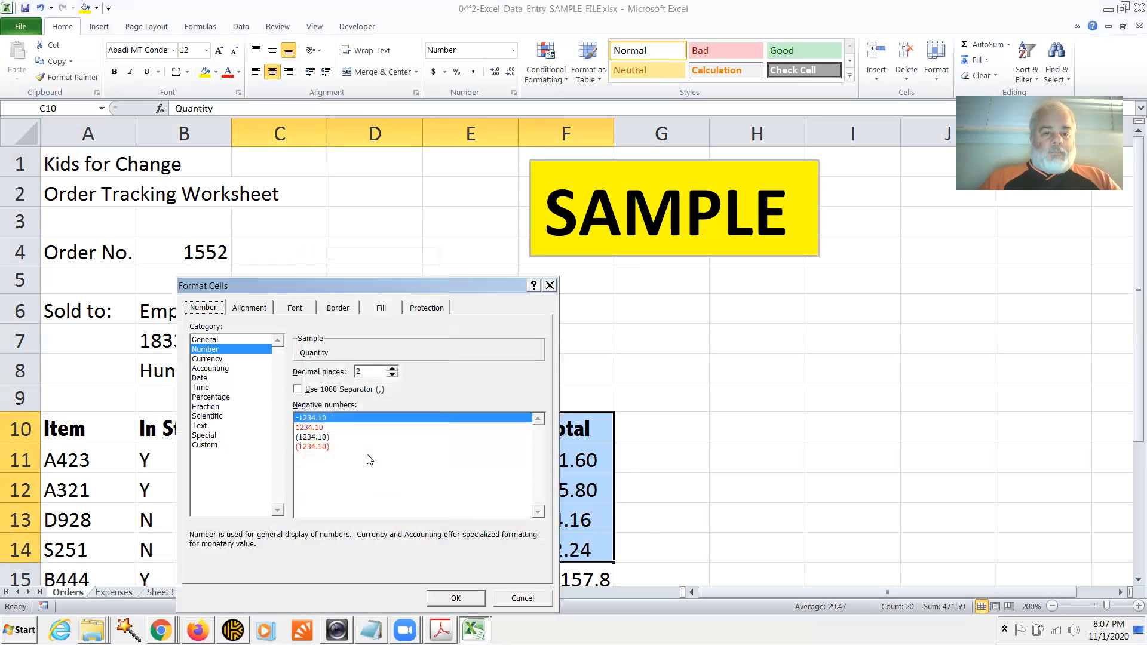
{"action": "left_click", "coordinate": [255, 314]}
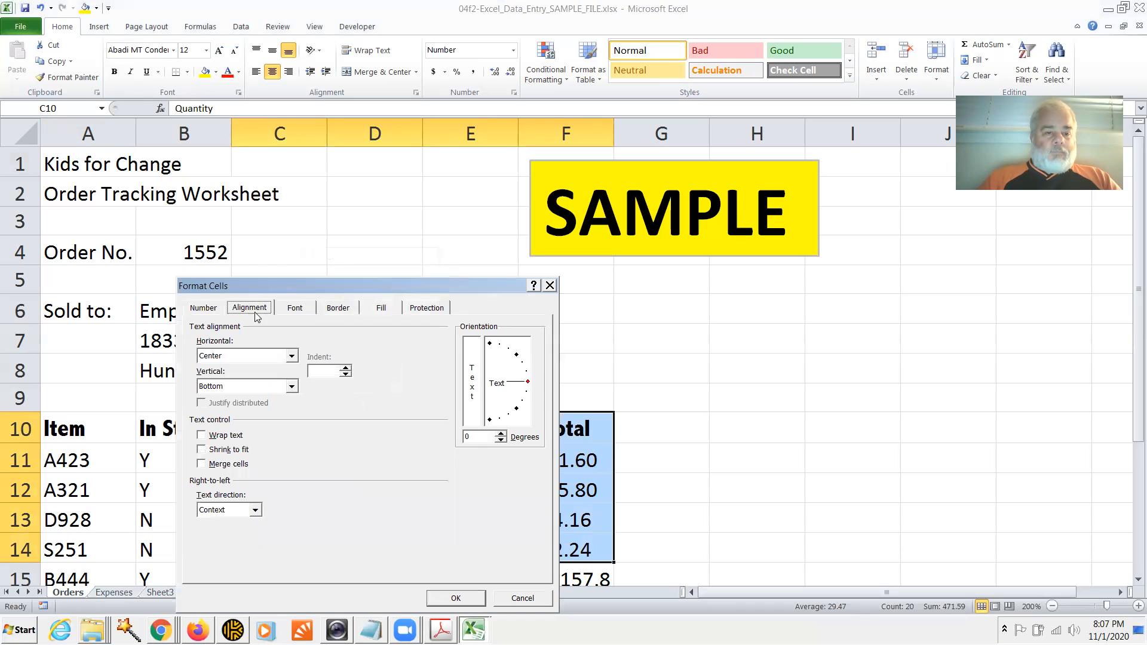
{"action": "left_click", "coordinate": [291, 356]}
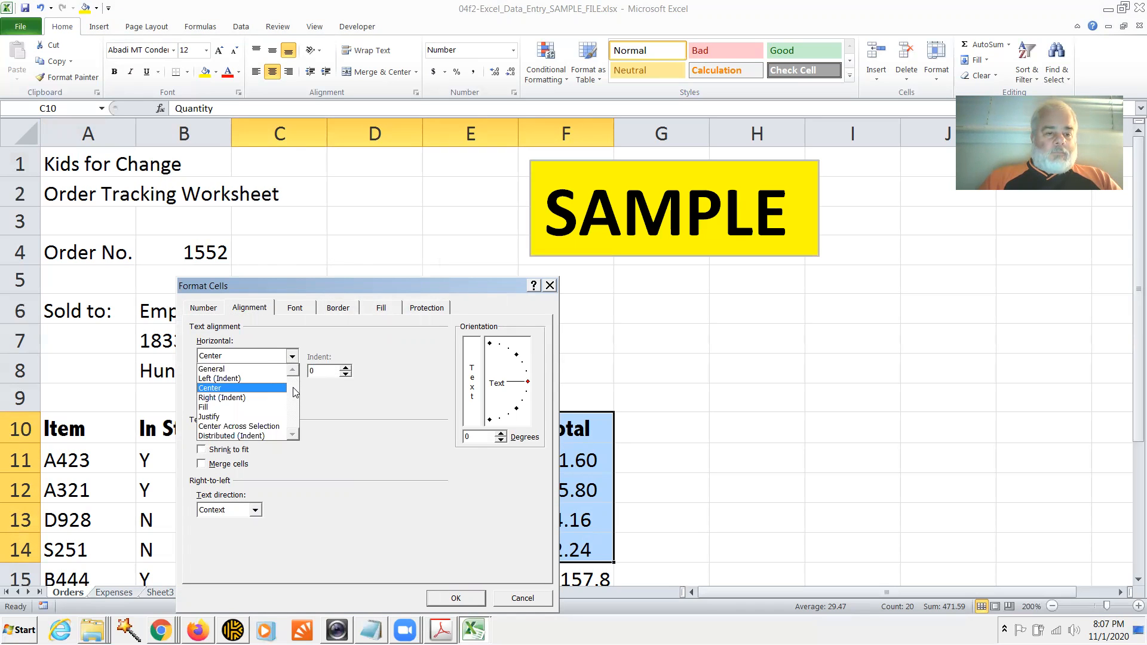
{"action": "left_click", "coordinate": [290, 448]}
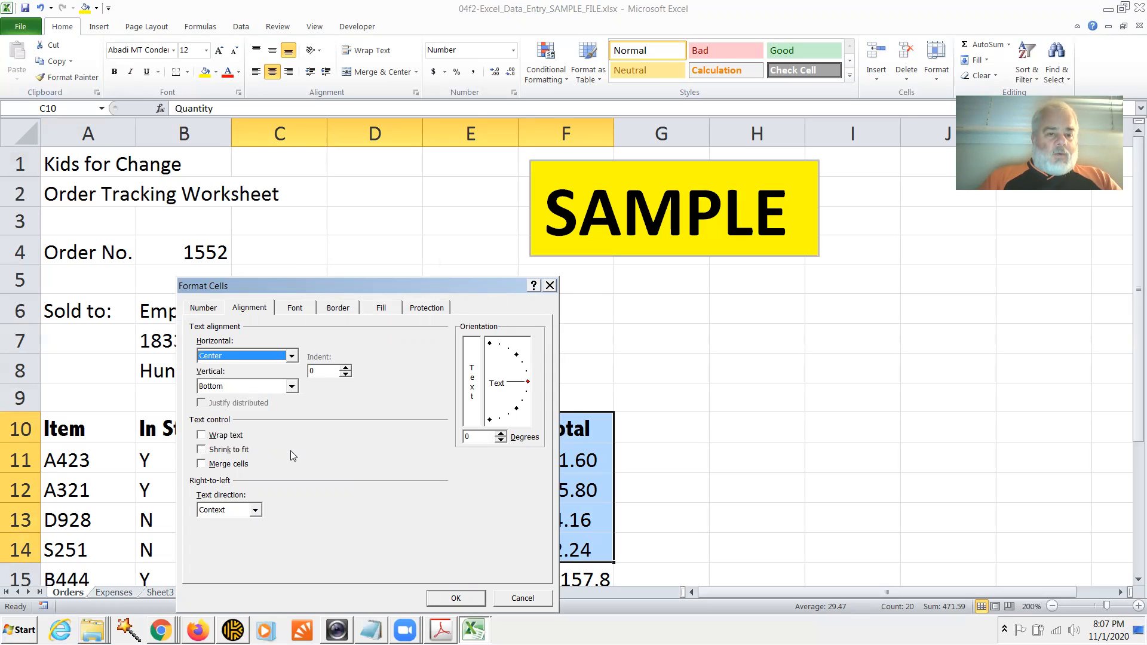
{"action": "left_click", "coordinate": [293, 310]}
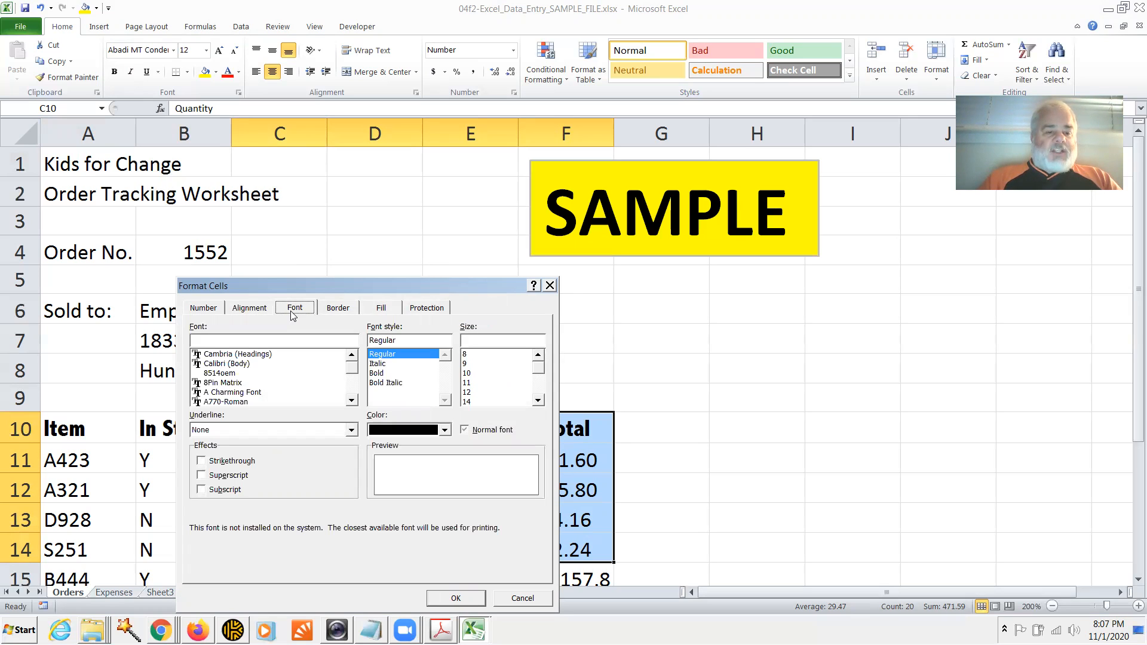
{"action": "left_click", "coordinate": [513, 598]}
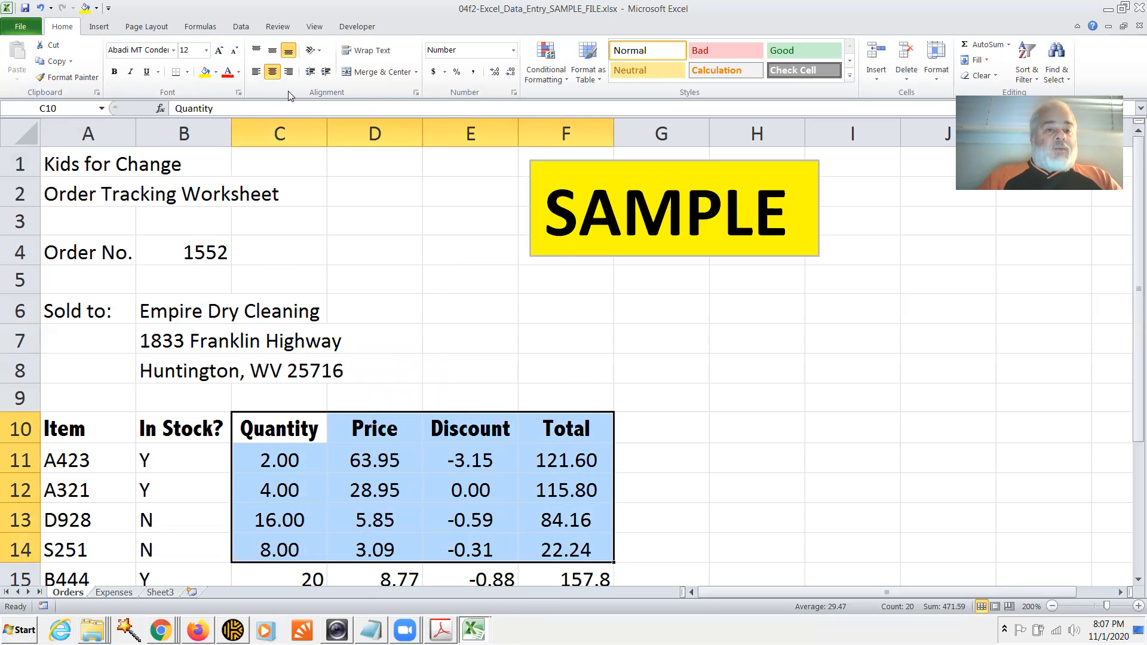
- Right-align the contents of cells C10:F14, from the Quantity heading to the Total column
{"action": "left_click", "coordinate": [289, 71]}
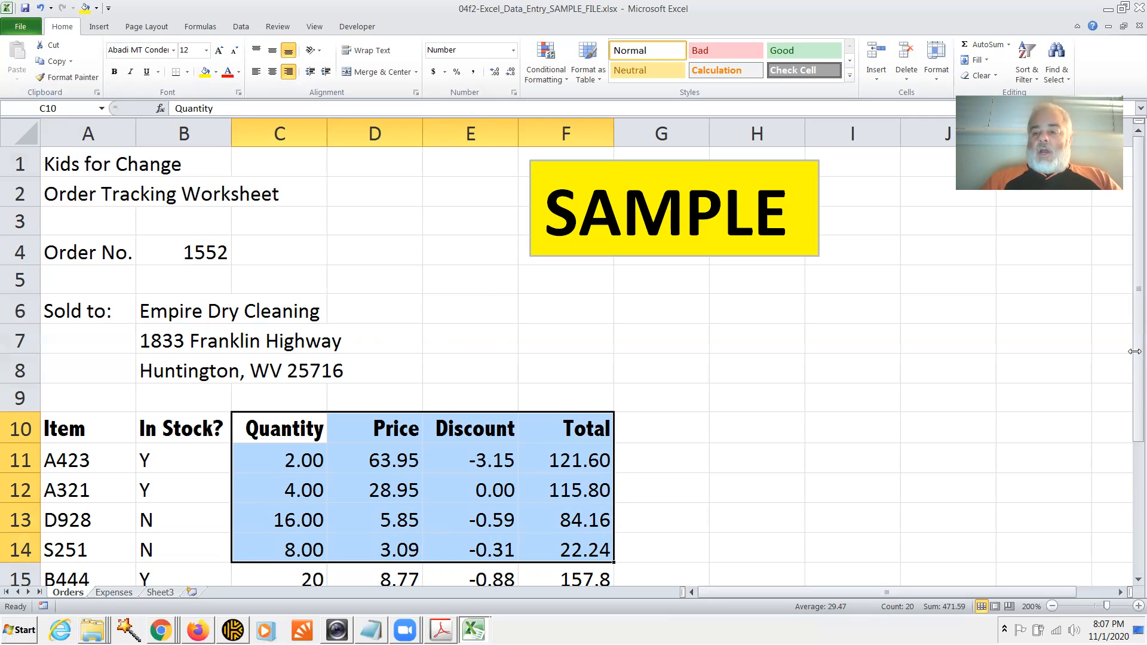
{"action": "left_click_drag", "start_coordinate": [1132, 364], "coordinate": [1131, 382]}
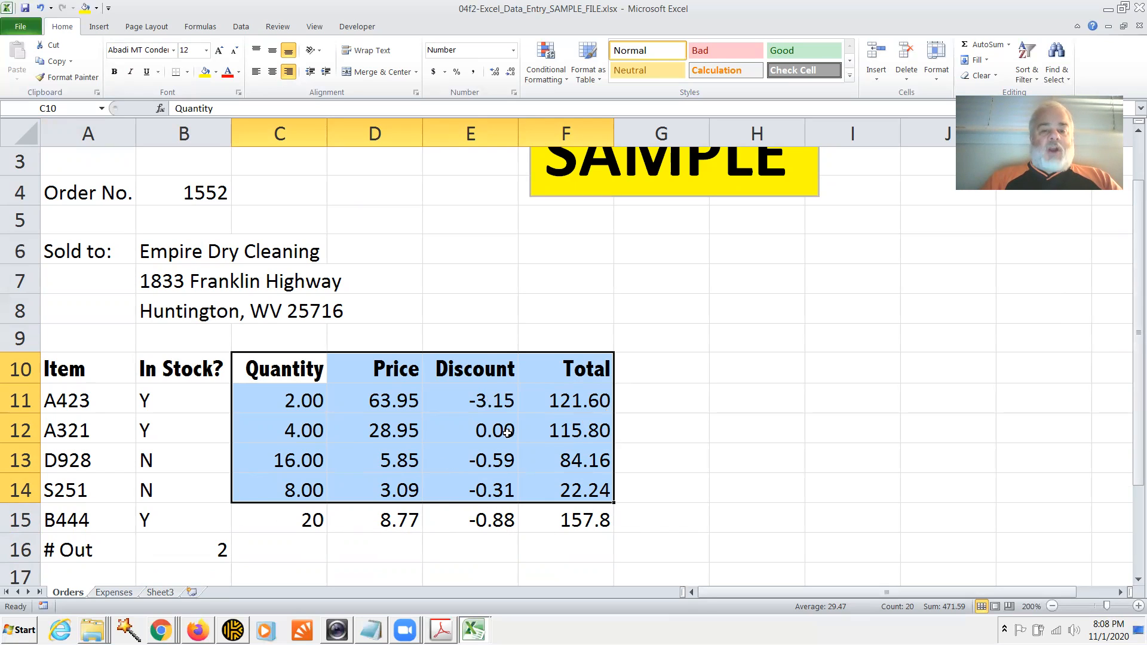
- Switch to Acrobat, advance to the Indenting Cell Contents slide, and return to the Excel worksheet
{"action": "key", "text": "alt+Tab"}
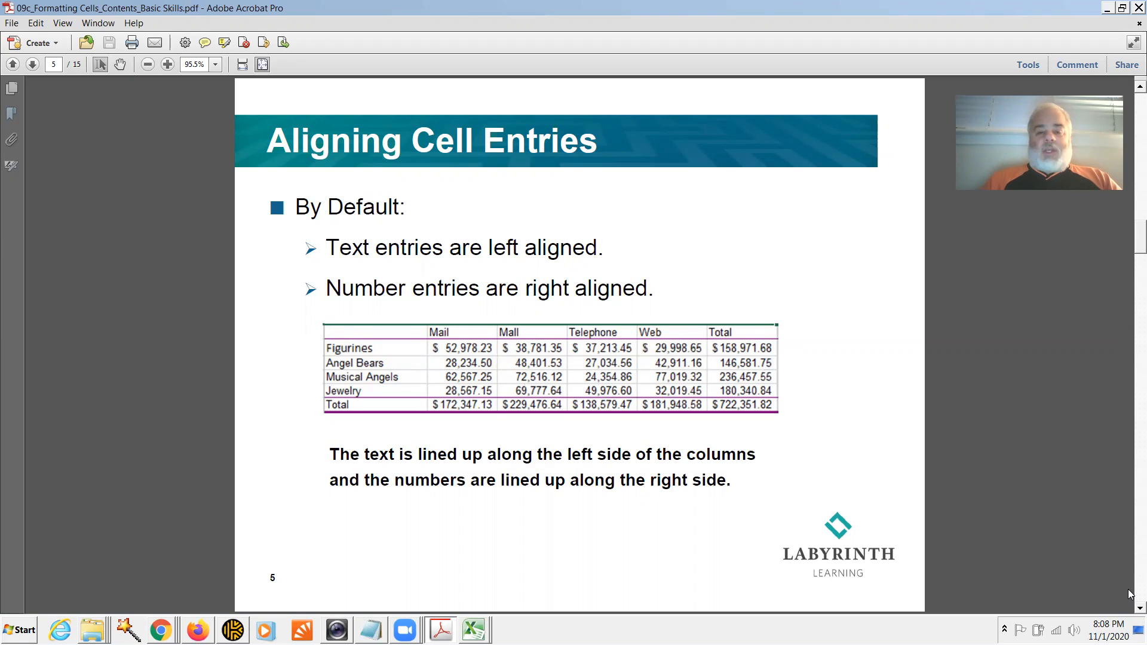
{"action": "scroll", "coordinate": [1131, 594], "scroll_direction": "down", "scroll_amount": 1}
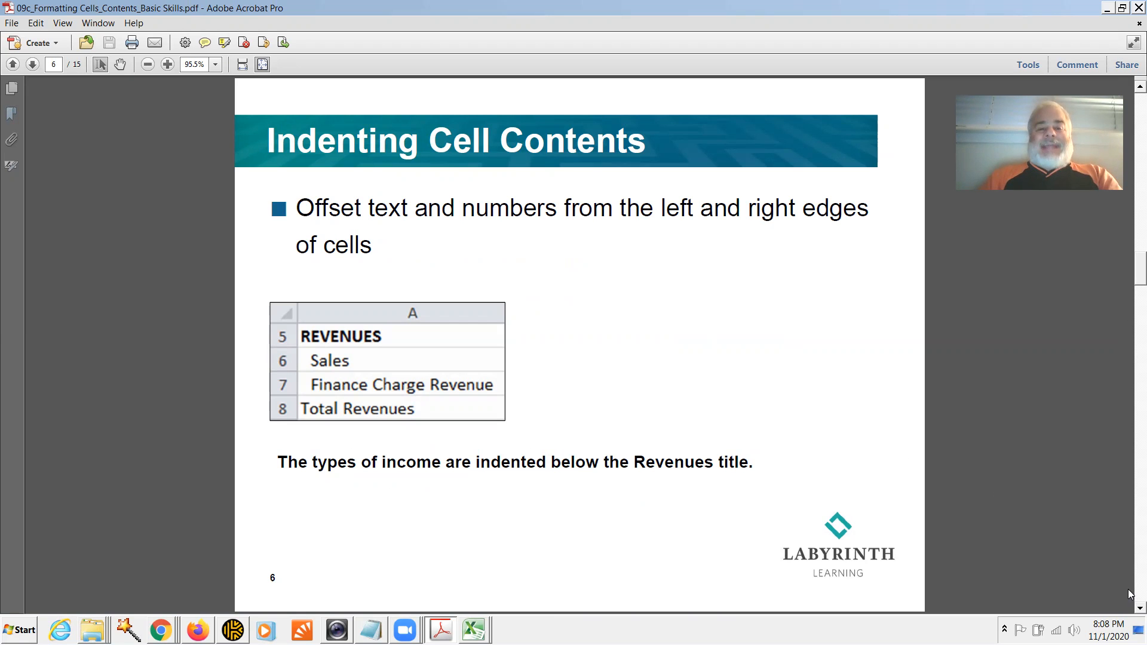
{"action": "key", "text": "alt+Tab"}
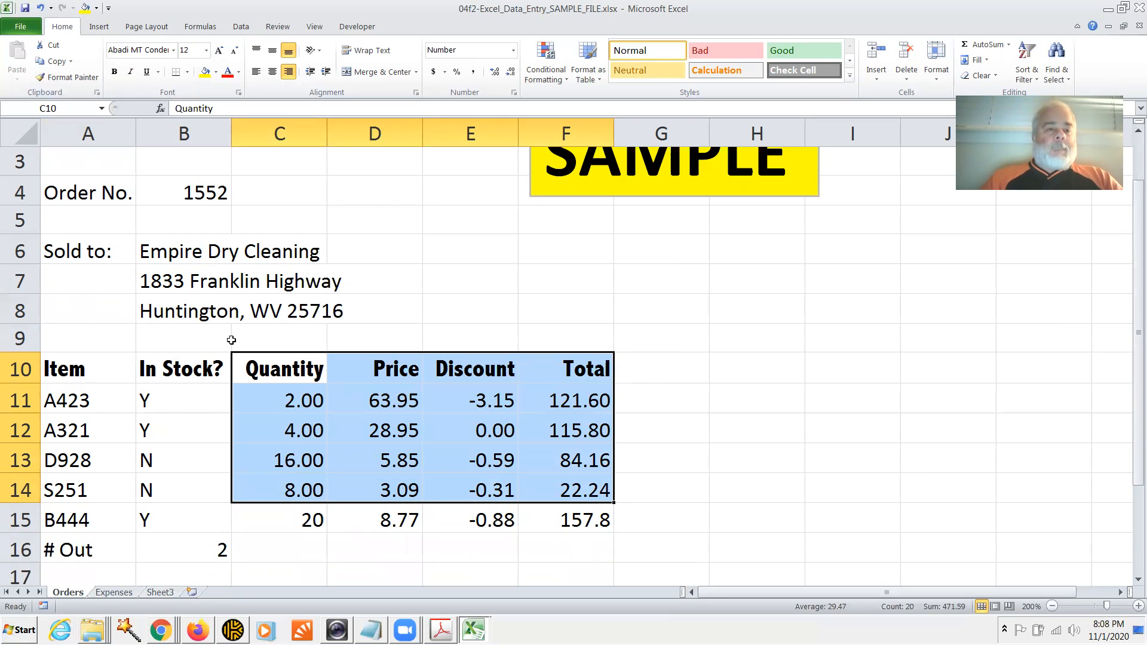
- Review the horizontal alignment and indent options in Format Cells for C10:F14 and leave without changes
{"action": "right_click", "coordinate": [327, 430]}
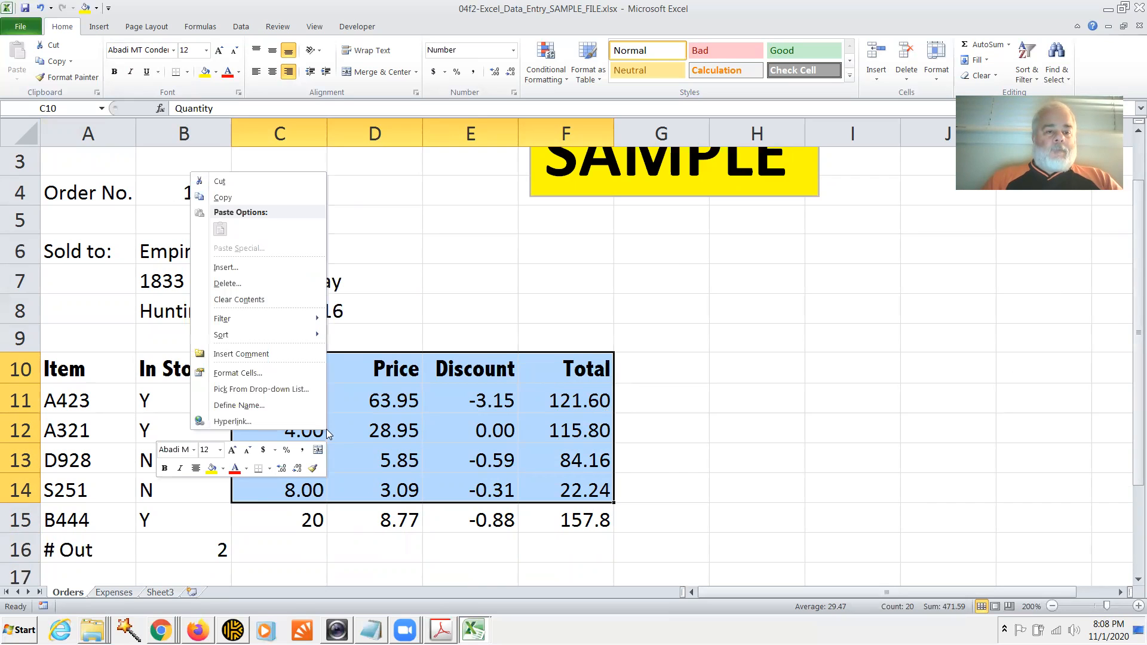
{"action": "left_click", "coordinate": [284, 372]}
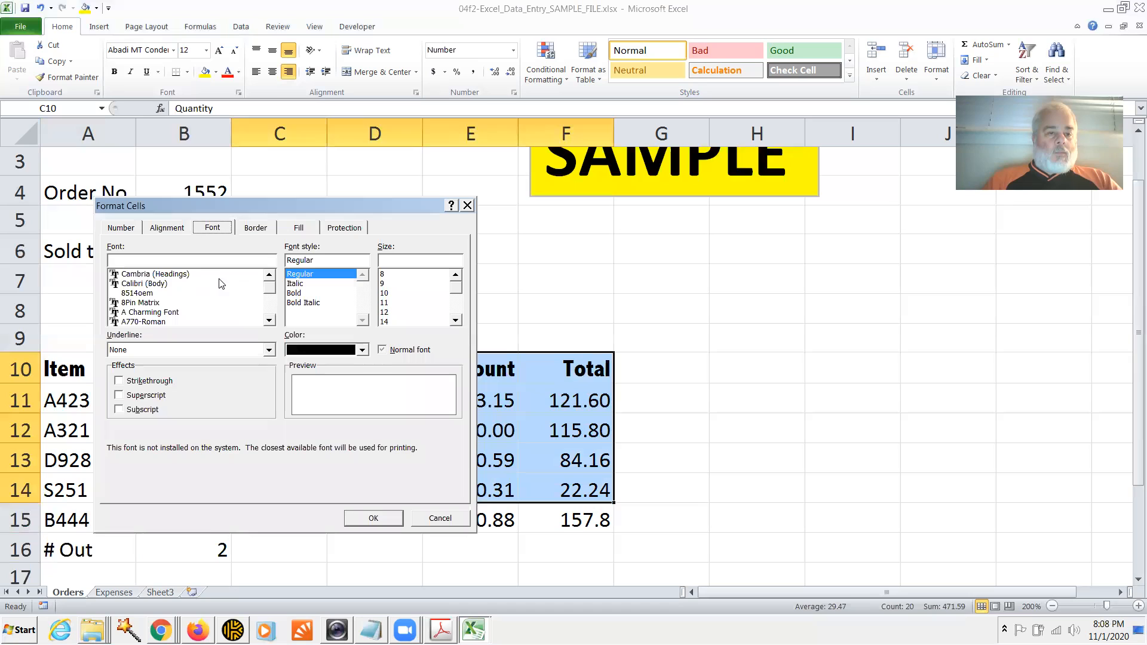
{"action": "left_click", "coordinate": [167, 229]}
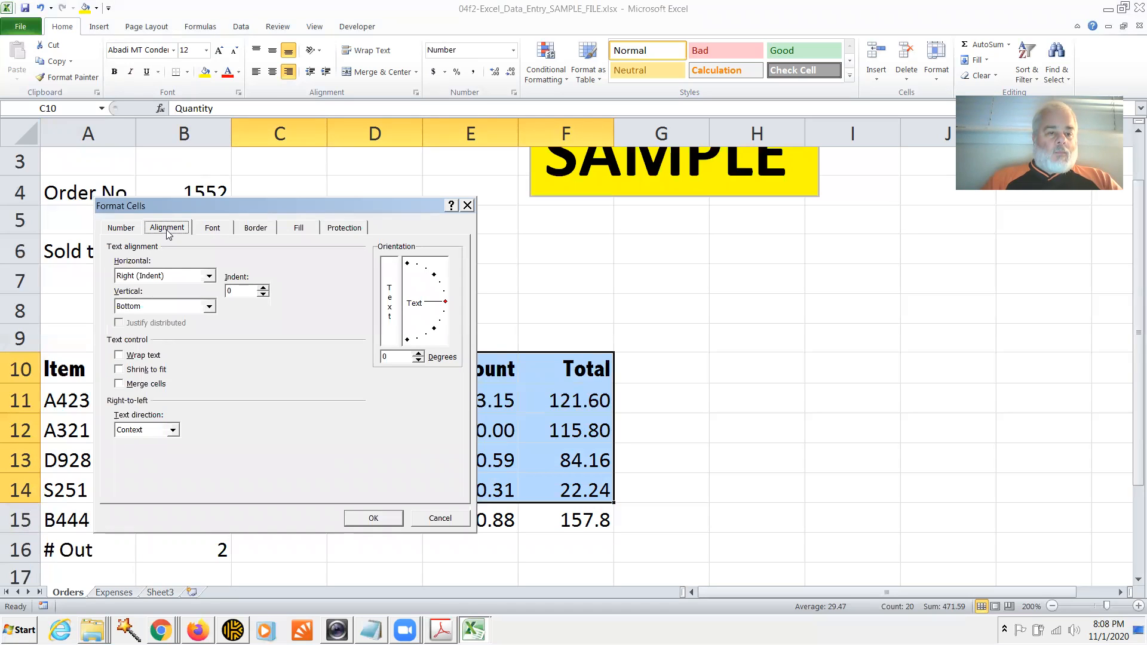
{"action": "left_click", "coordinate": [210, 277]}
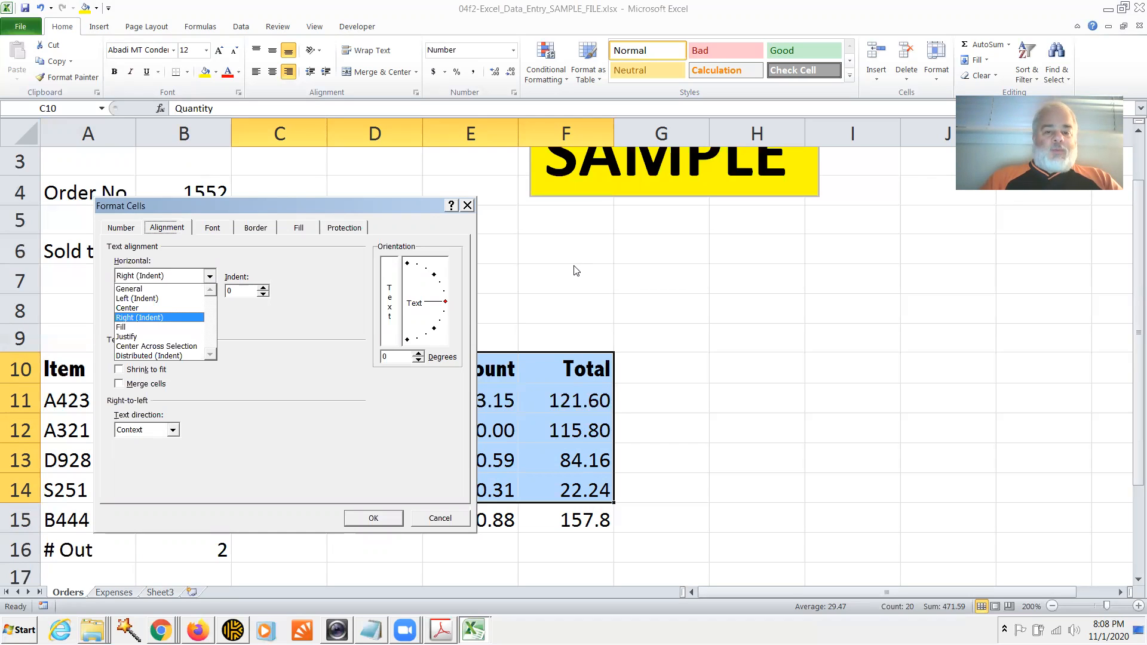
{"action": "left_click", "coordinate": [442, 516]}
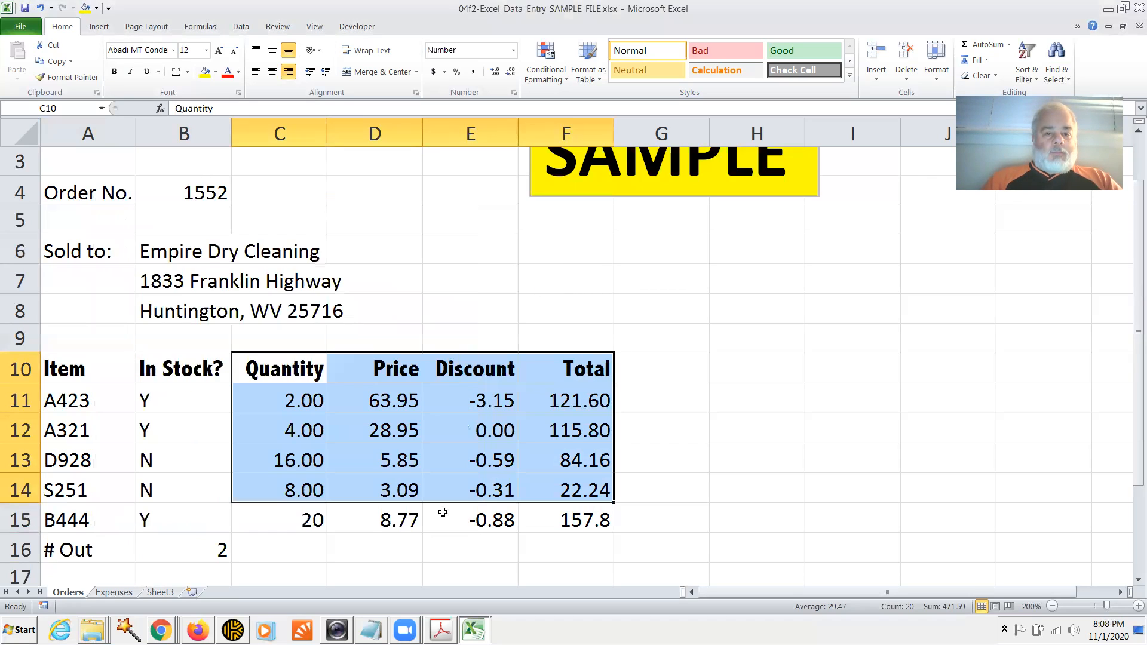
- Left-align the Quantity, Price, Discount and Total headings in C10:F10
{"action": "left_click", "coordinate": [266, 367]}
{"action": "left_click_drag", "start_coordinate": [266, 367], "coordinate": [554, 371]}
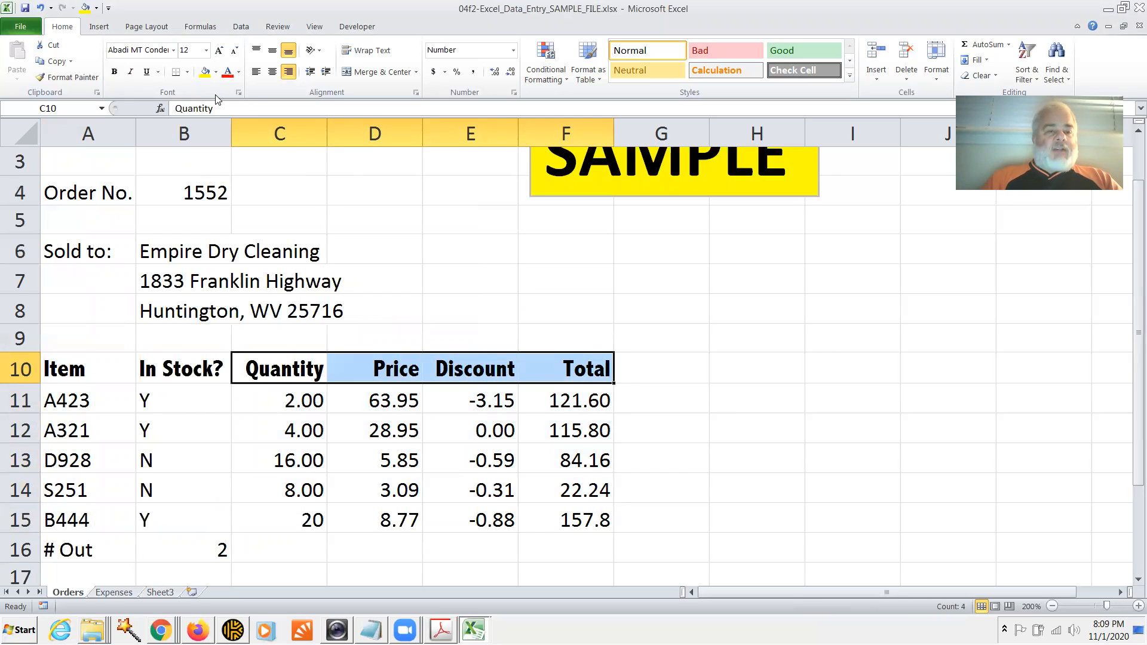
{"action": "left_click", "coordinate": [255, 72]}
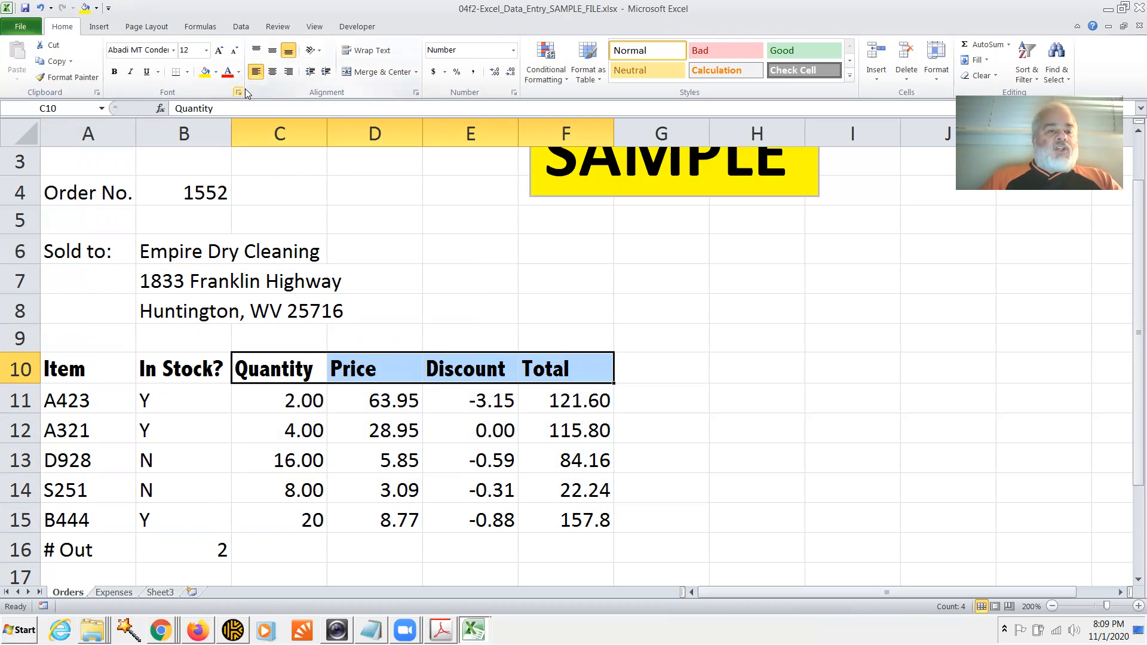
- Increase and decrease the indent of headings C10:F10 repeatedly, ending with one level of indent
{"action": "left_click", "coordinate": [324, 73]}
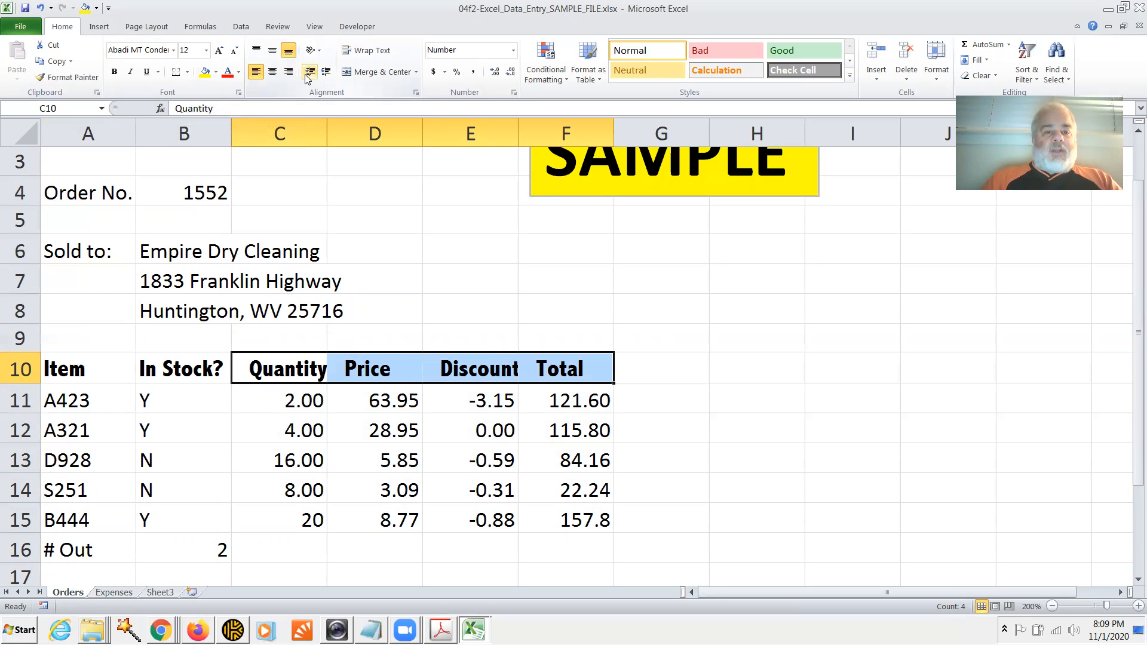
{"action": "left_click", "coordinate": [306, 75]}
{"action": "left_click", "coordinate": [326, 73]}
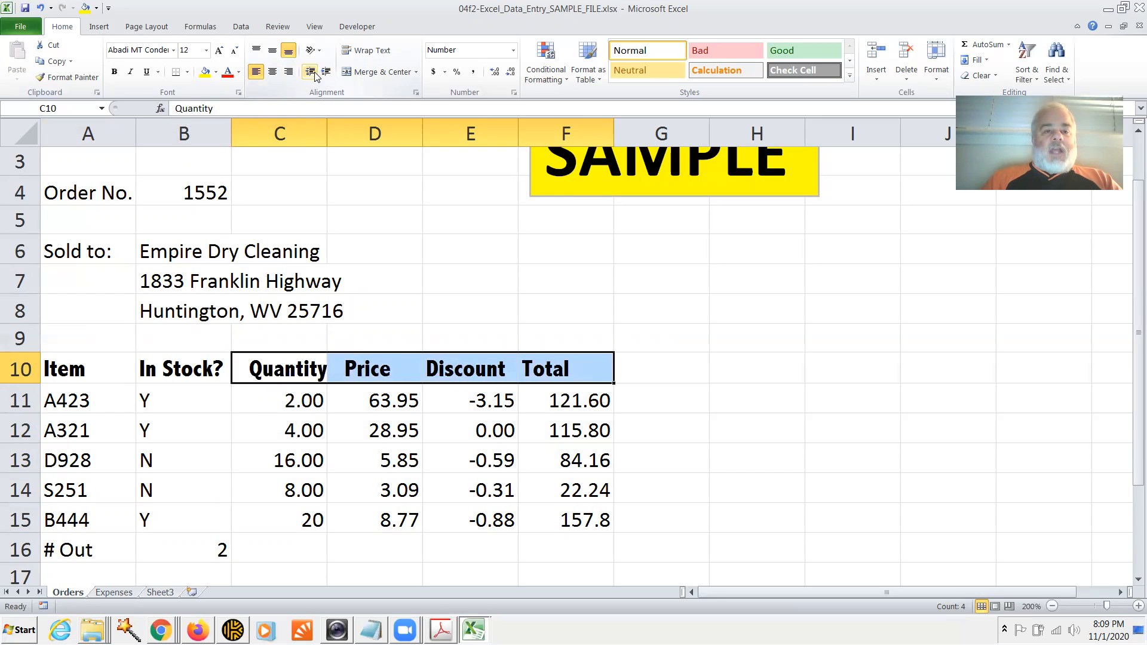
{"action": "left_click", "coordinate": [311, 75]}
{"action": "left_click", "coordinate": [325, 73]}
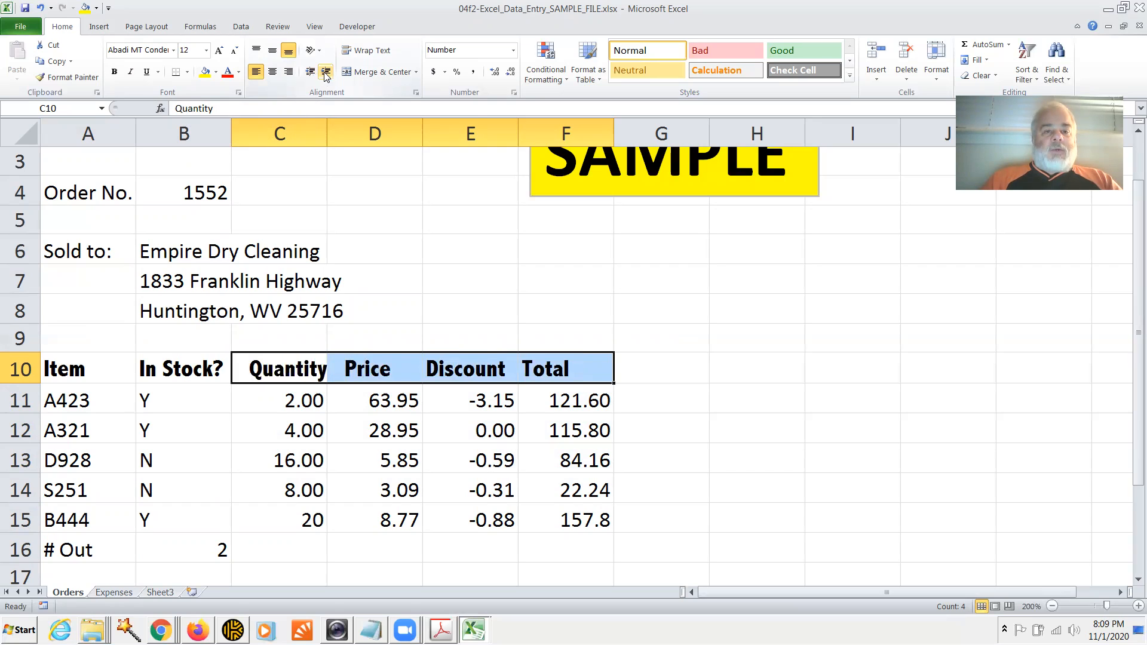
{"action": "left_click", "coordinate": [309, 75]}
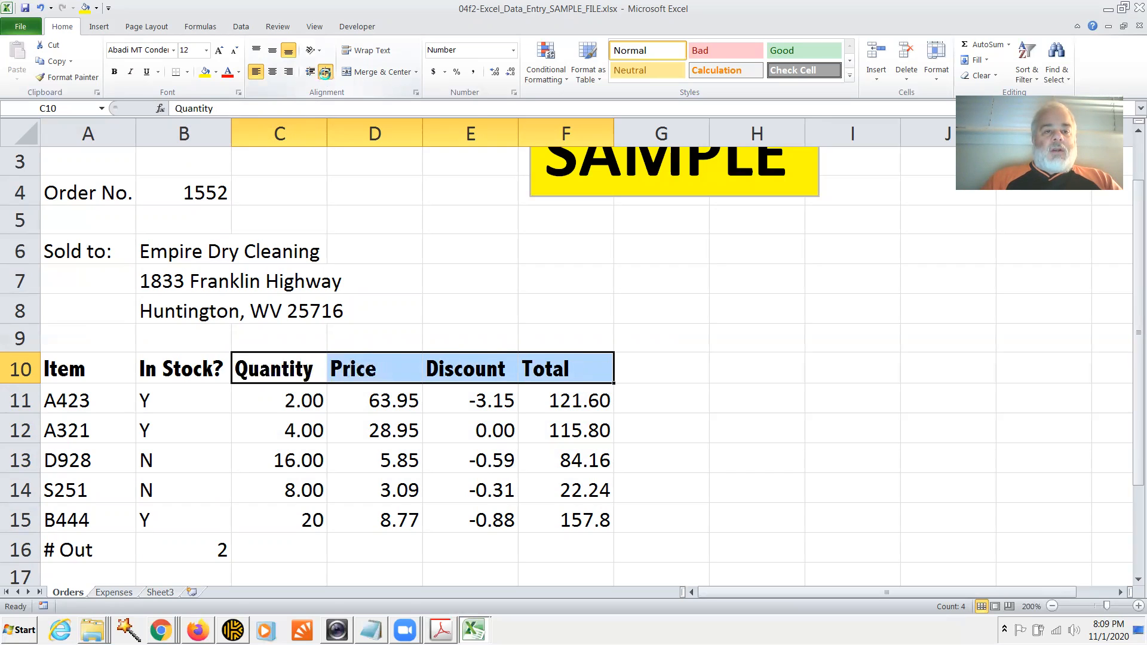
{"action": "left_click", "coordinate": [325, 73]}
{"action": "left_click", "coordinate": [310, 75]}
{"action": "left_click", "coordinate": [326, 73]}
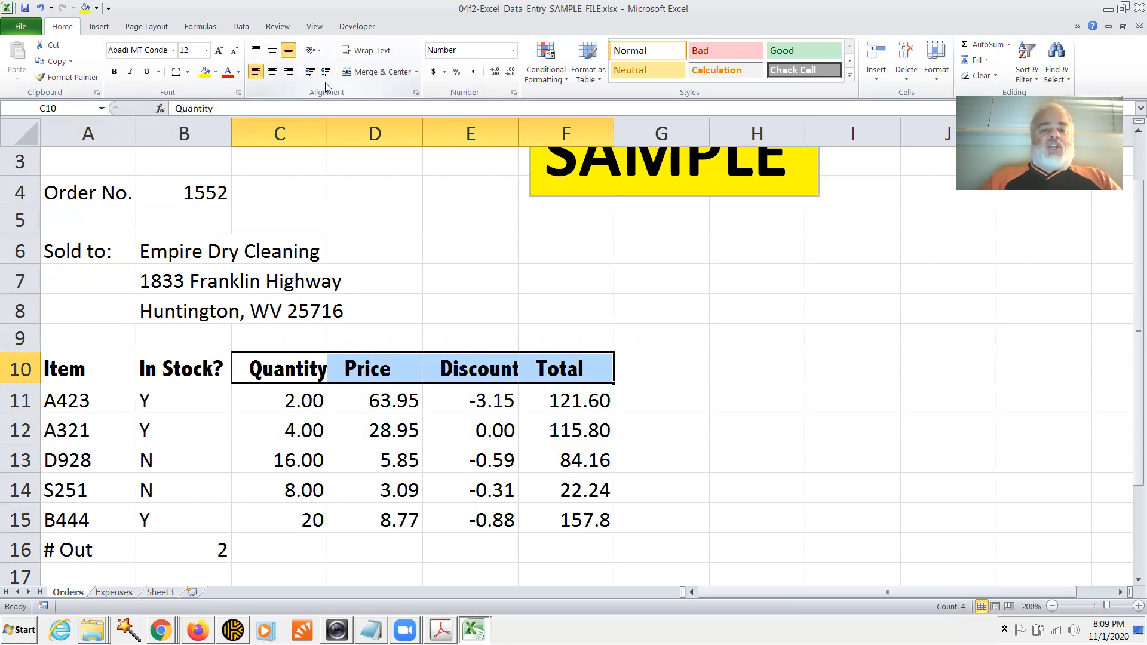
- Set a left indent of 4 for the headings in C10:F10 through Format Cells
{"action": "left_click", "coordinate": [415, 93]}
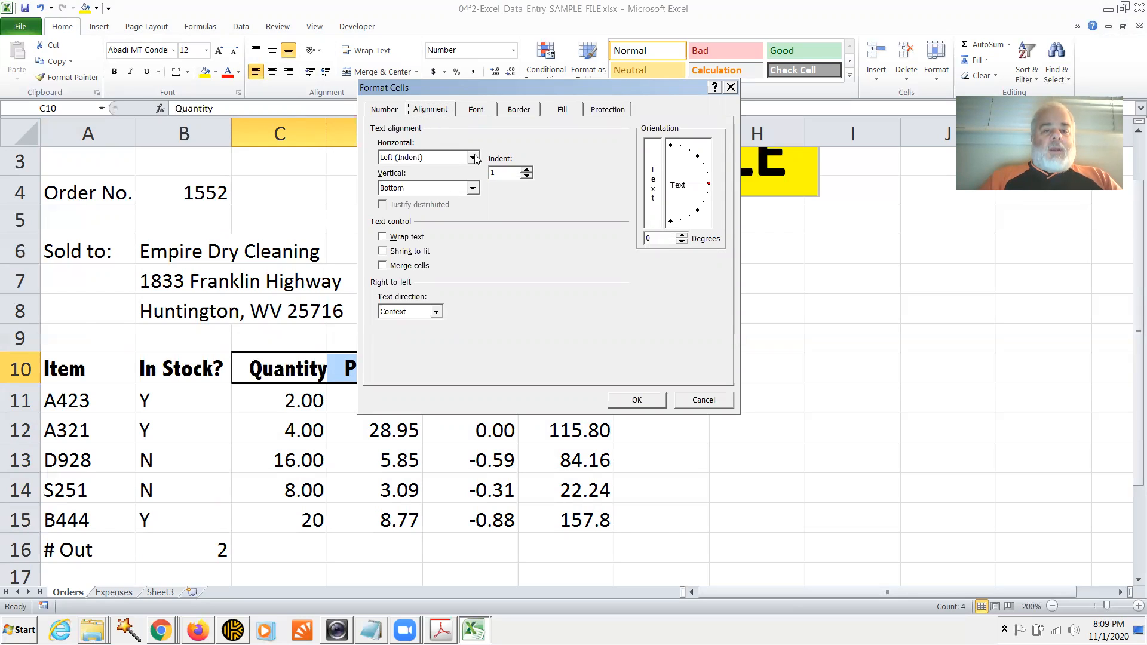
{"action": "left_click", "coordinate": [527, 170]}
{"action": "left_click", "coordinate": [527, 170]}
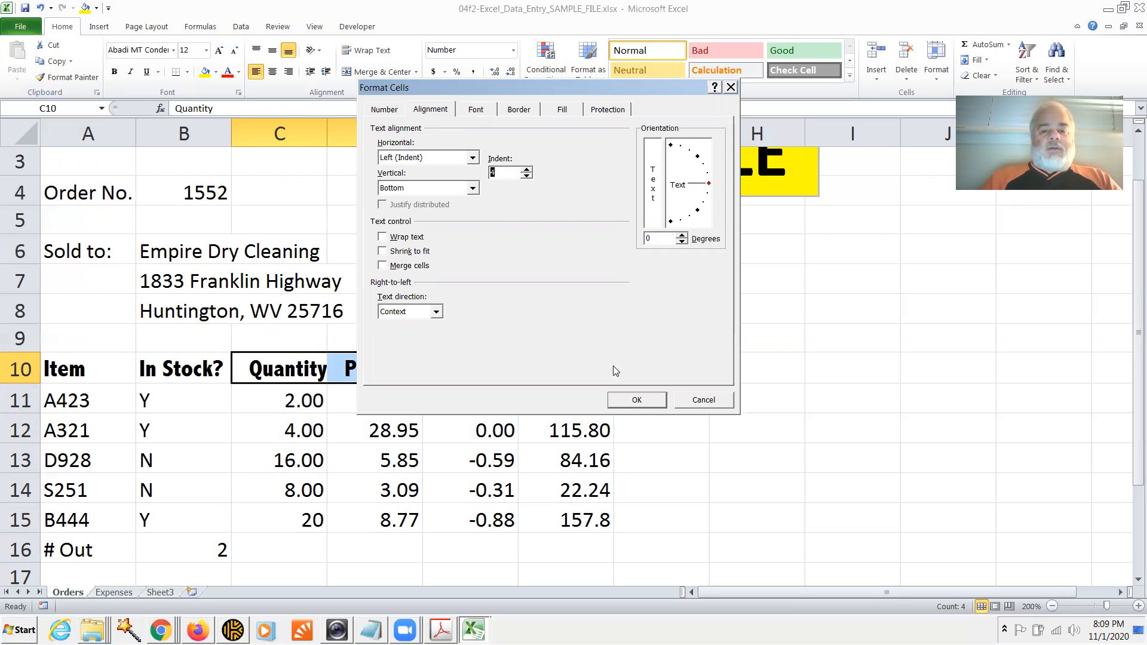
{"action": "left_click", "coordinate": [637, 400]}
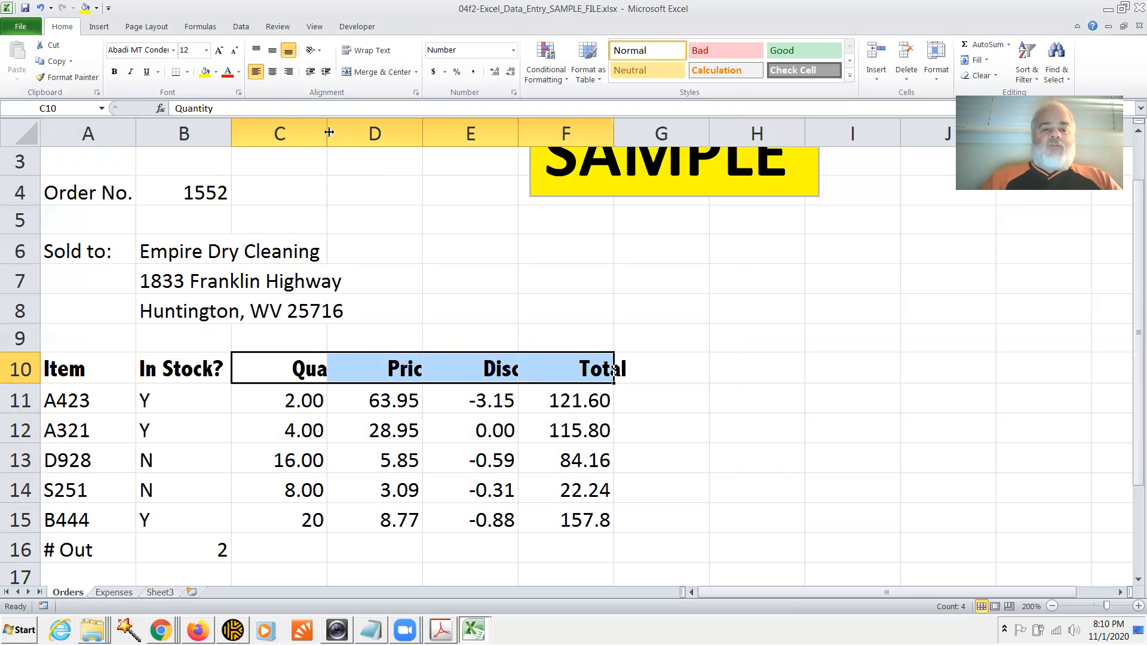
- Widen columns C through F together to give the indented headings more room
{"action": "left_click_drag", "start_coordinate": [329, 132], "coordinate": [563, 130]}
{"action": "left_click", "coordinate": [365, 126]}
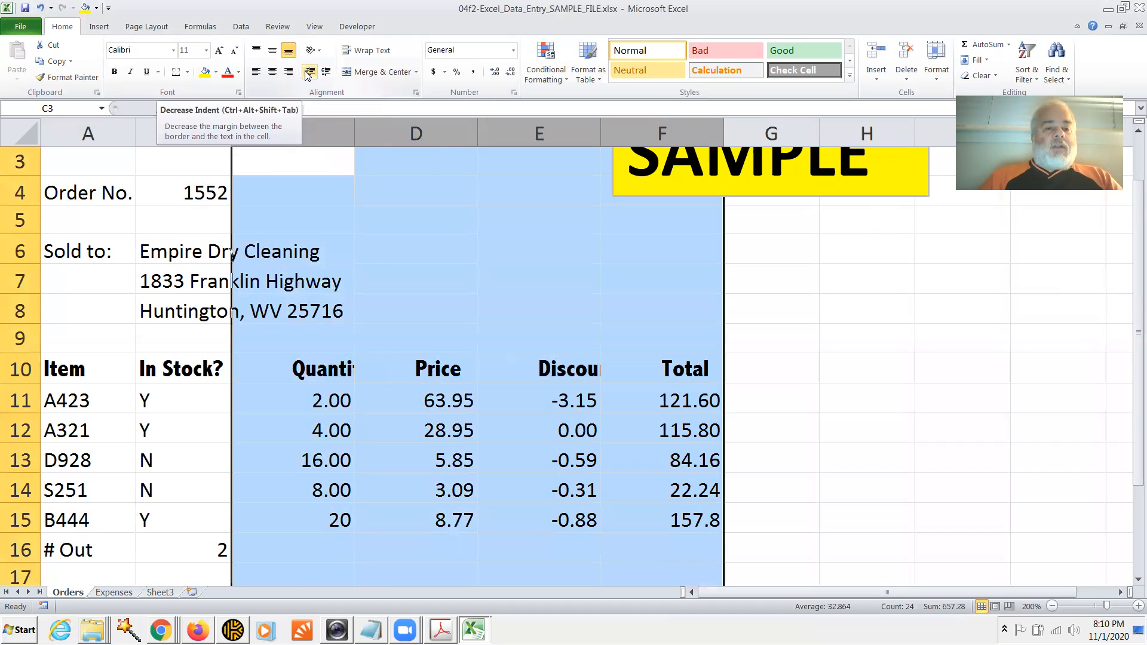
- Decrease the indent of the headings in C10:F10 by three levels
{"action": "left_click_drag", "start_coordinate": [325, 373], "coordinate": [664, 369]}
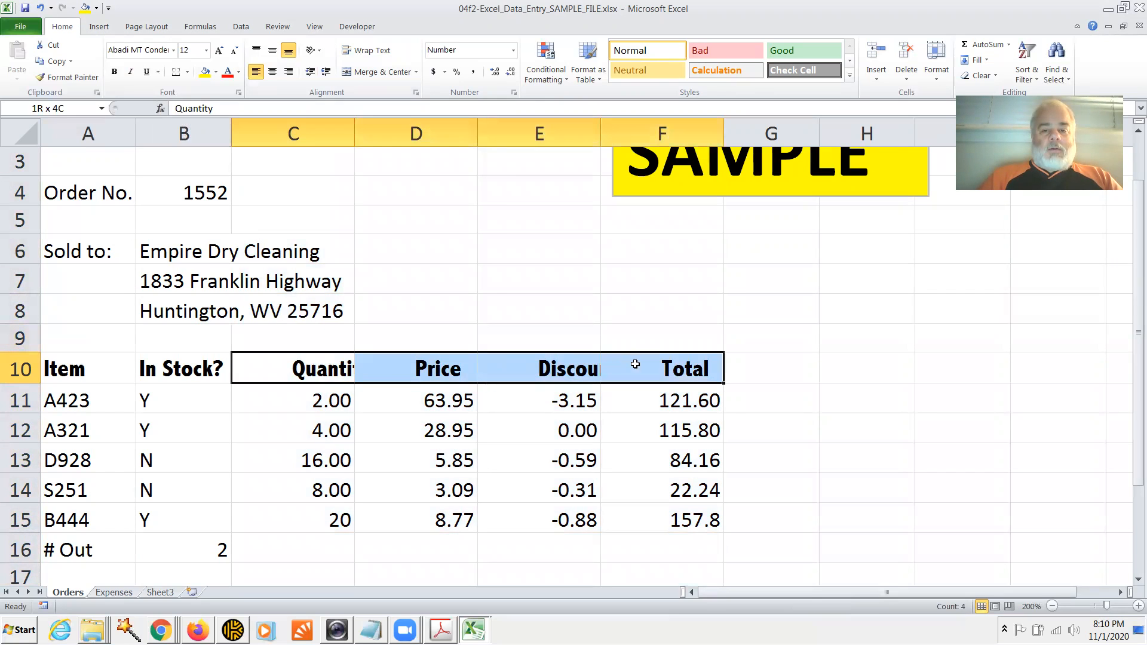
{"action": "left_click", "coordinate": [310, 72]}
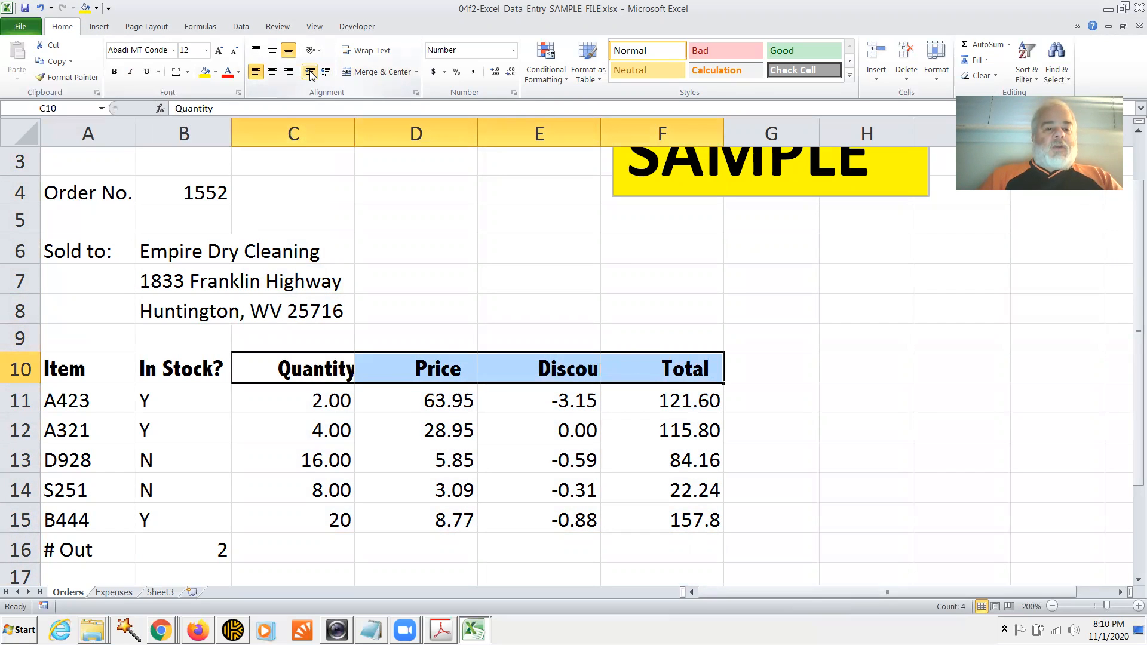
{"action": "left_click", "coordinate": [310, 73]}
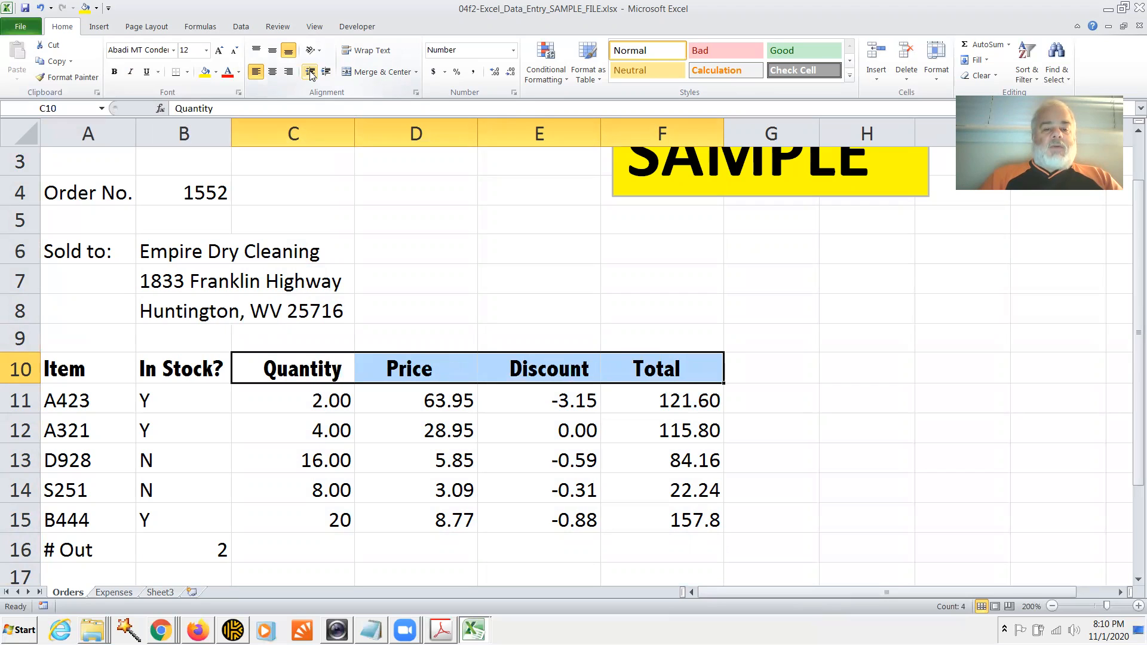
{"action": "left_click", "coordinate": [310, 72]}
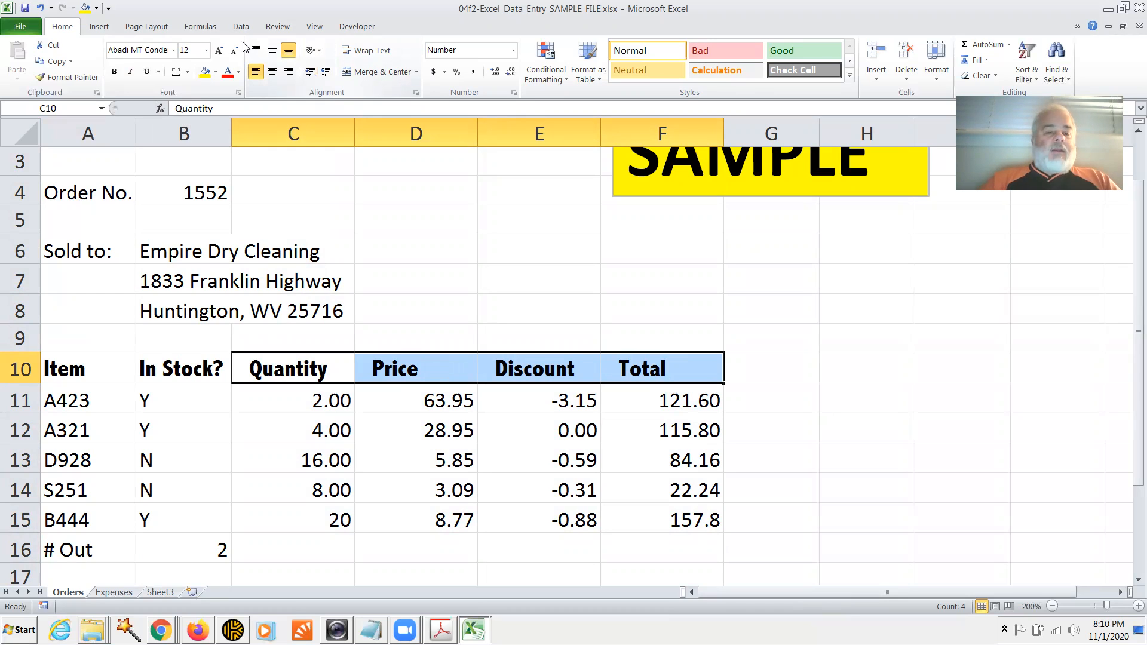
- Set a left indent of 1 for headings A10:B10 through Format Cells and remove that indent again
{"action": "left_click_drag", "start_coordinate": [81, 359], "coordinate": [199, 373]}
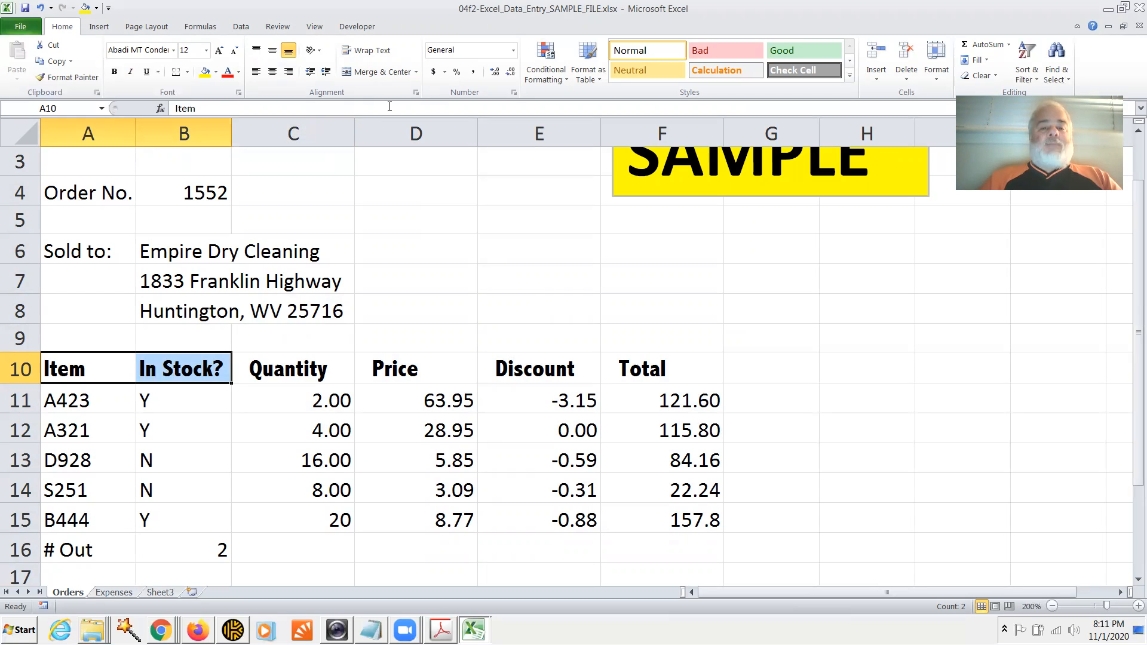
{"action": "left_click", "coordinate": [416, 92]}
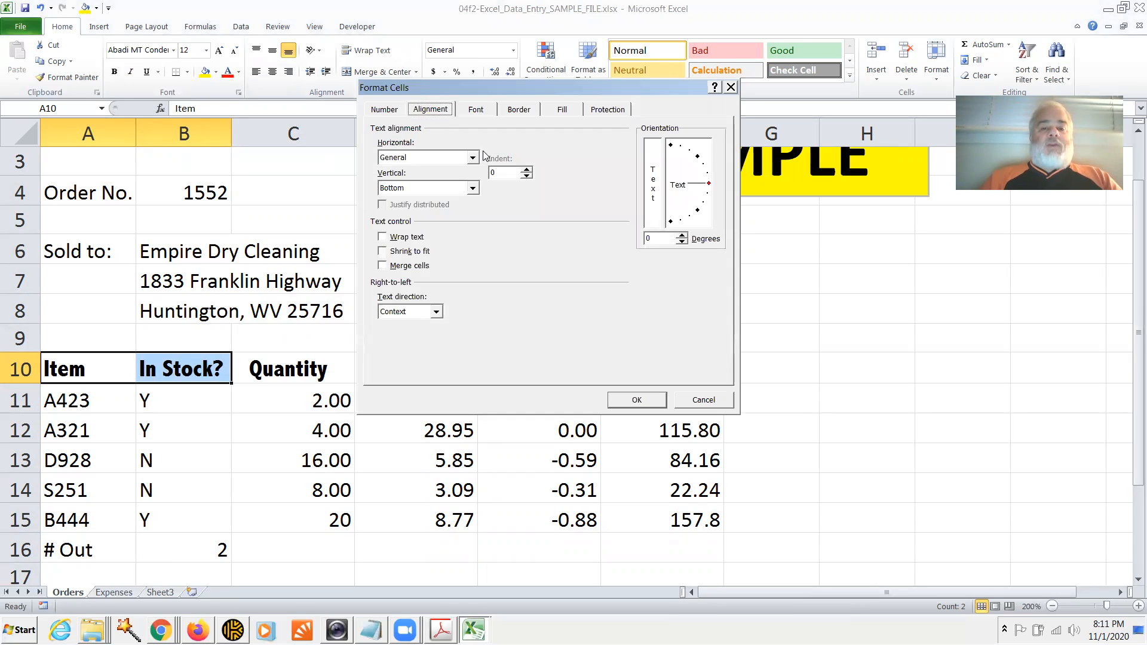
{"action": "left_click", "coordinate": [527, 170]}
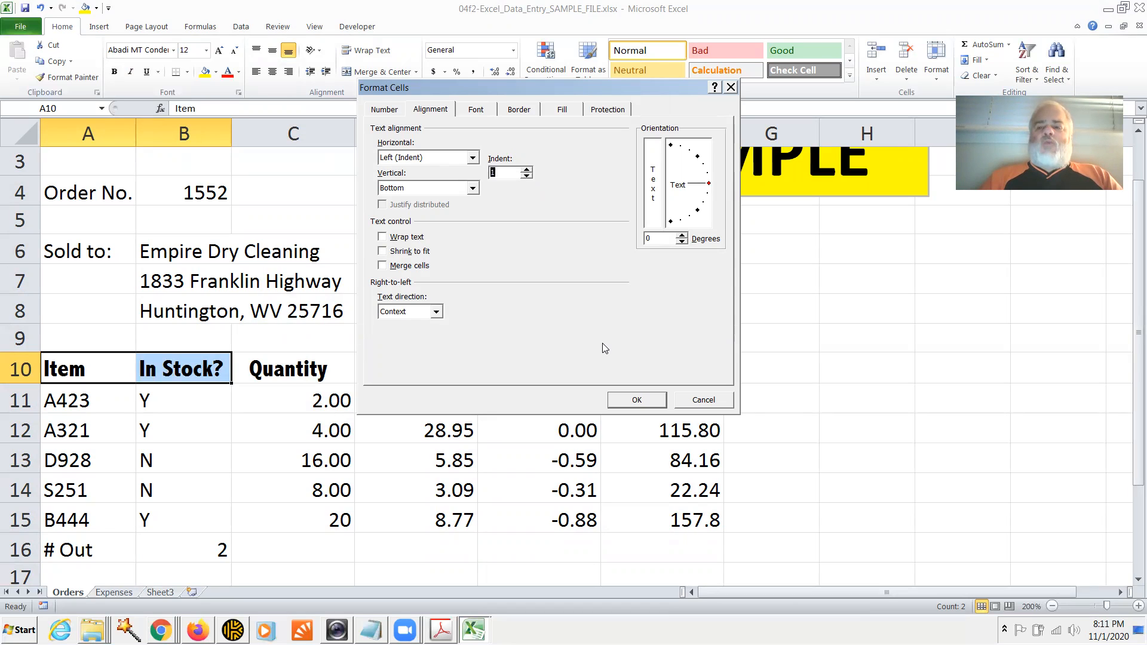
{"action": "left_click", "coordinate": [636, 399]}
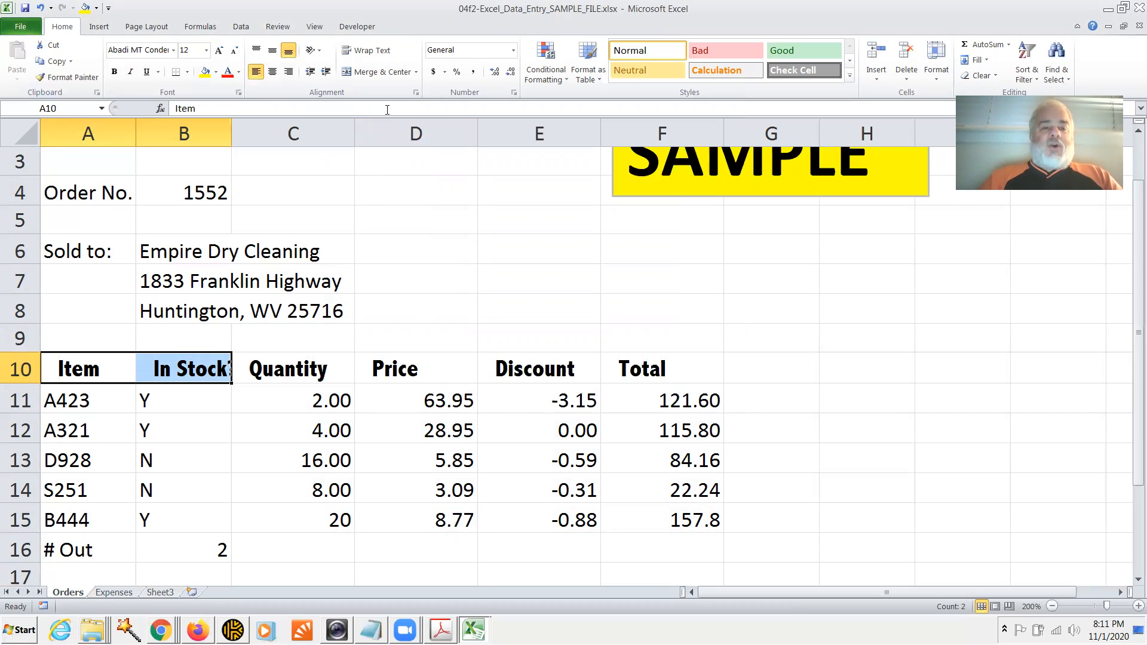
{"action": "left_click", "coordinate": [310, 73]}
- Edit the heading in B10 to start with an apostrophe and blank spaces before "In Stock?"
{"action": "left_click", "coordinate": [174, 367]}
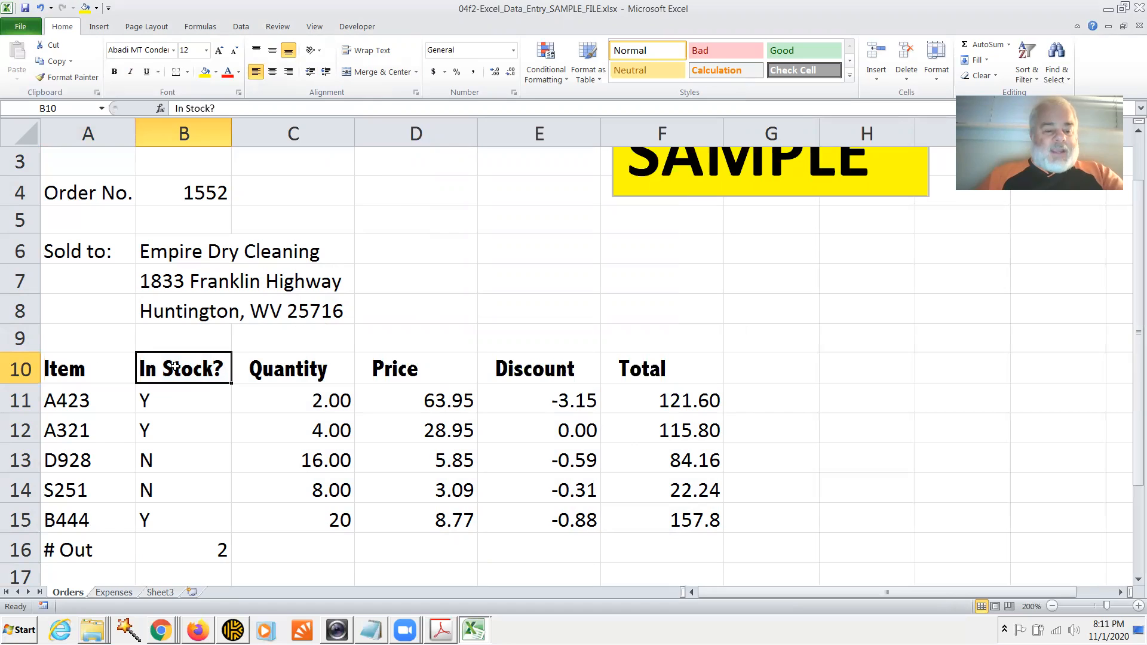
{"action": "key", "text": "F2"}
{"action": "key", "text": "Left"}
{"action": "left_click", "coordinate": [175, 367]}
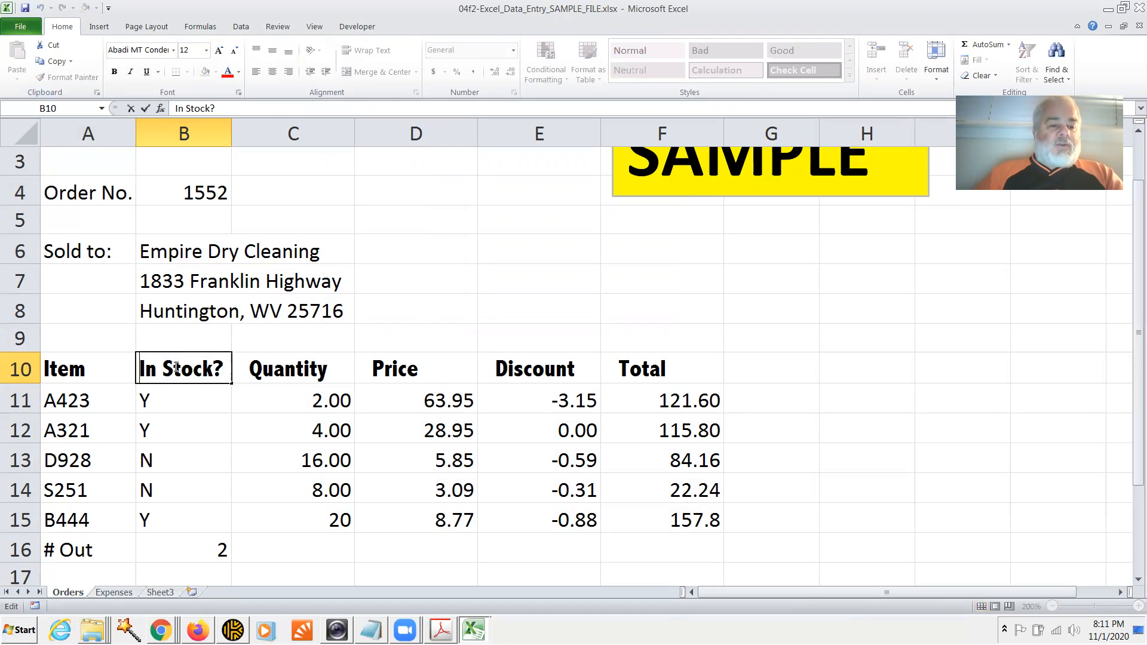
{"action": "key", "text": "Home"}
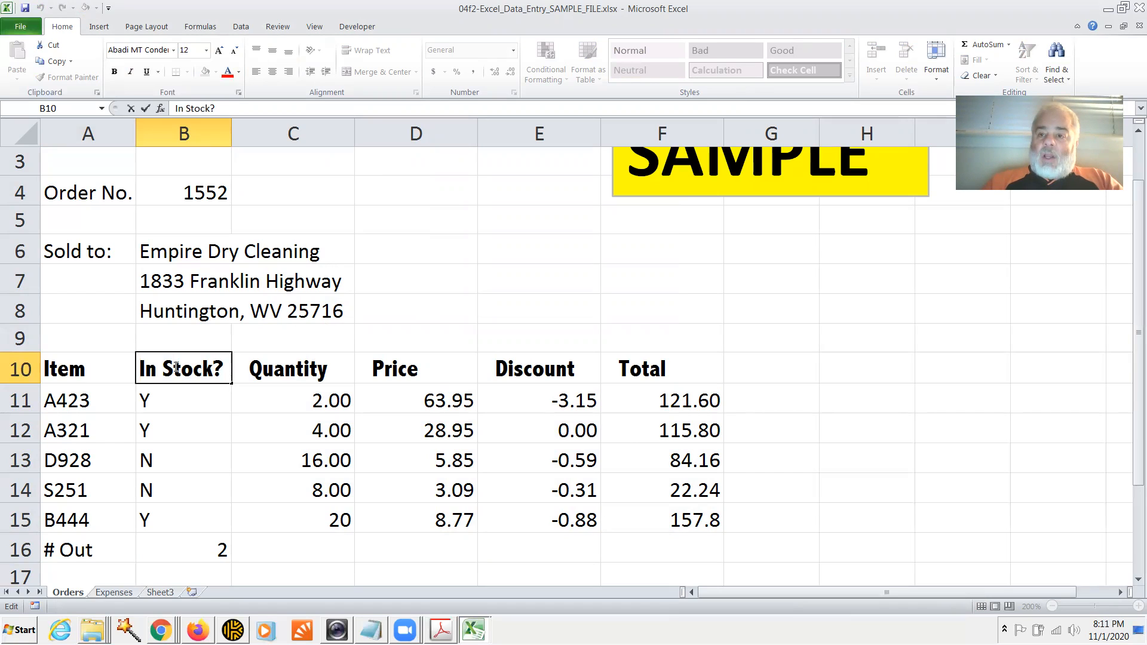
{"action": "type", "text": "'"}
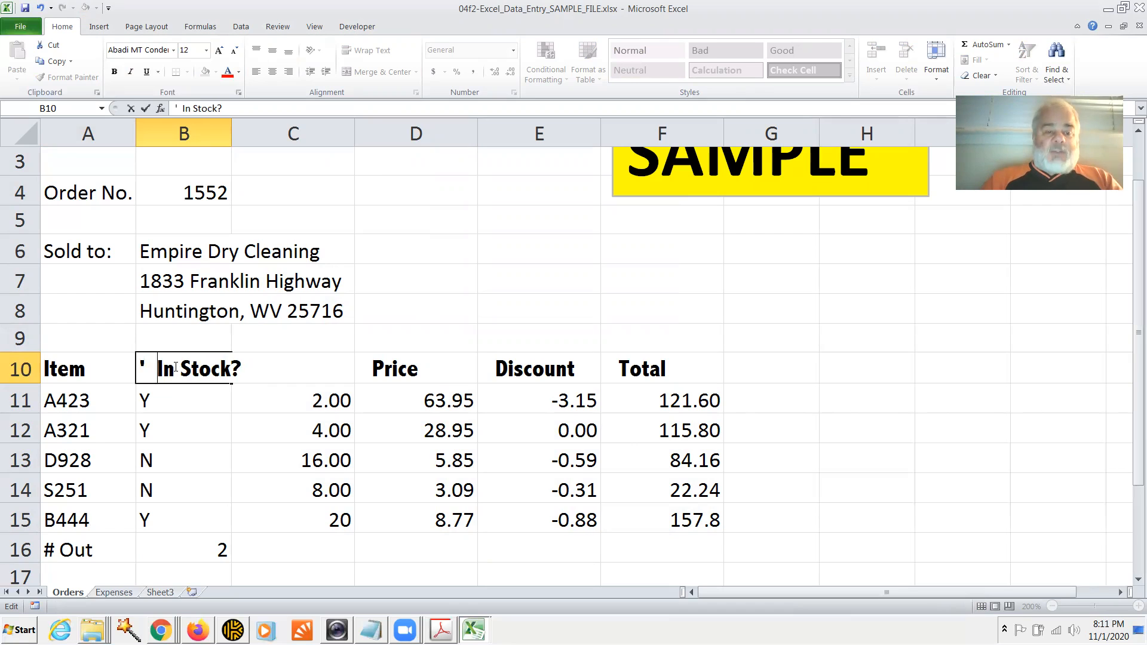
{"action": "key", "text": "Return"}
- Set only the blank spaces before "In Stock?" in B10 to font size 8
{"action": "left_click", "coordinate": [175, 367]}
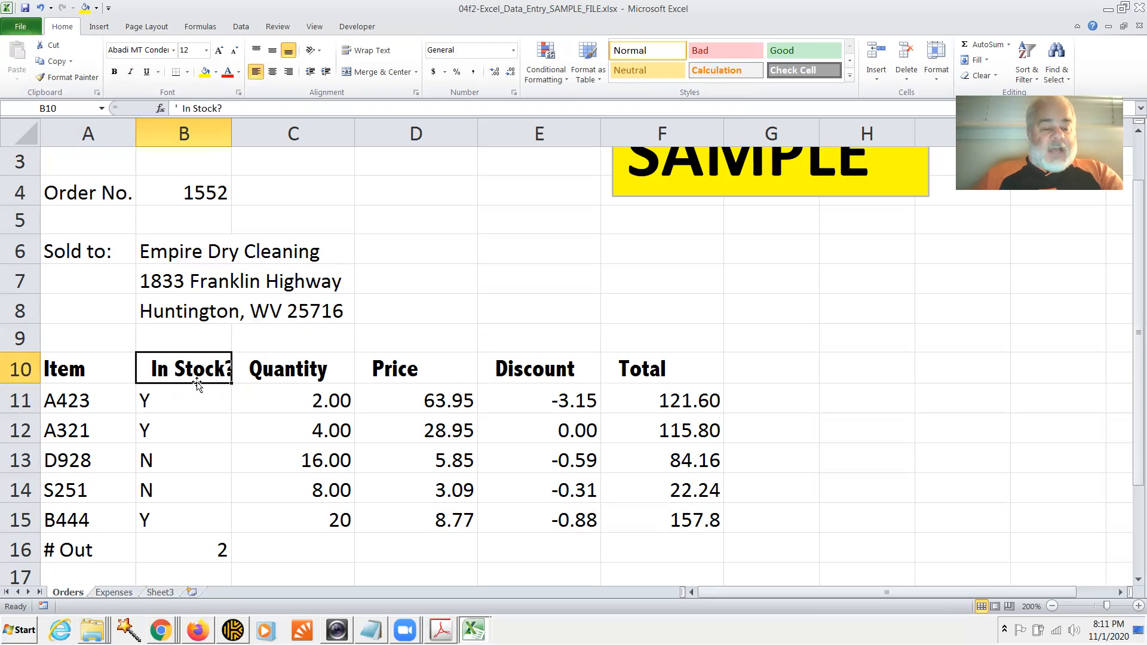
{"action": "key", "text": "F2"}
{"action": "key", "text": "ctrl+Left"}
{"action": "key", "text": "ctrl+Left"}
{"action": "key", "text": "shift+Left"}
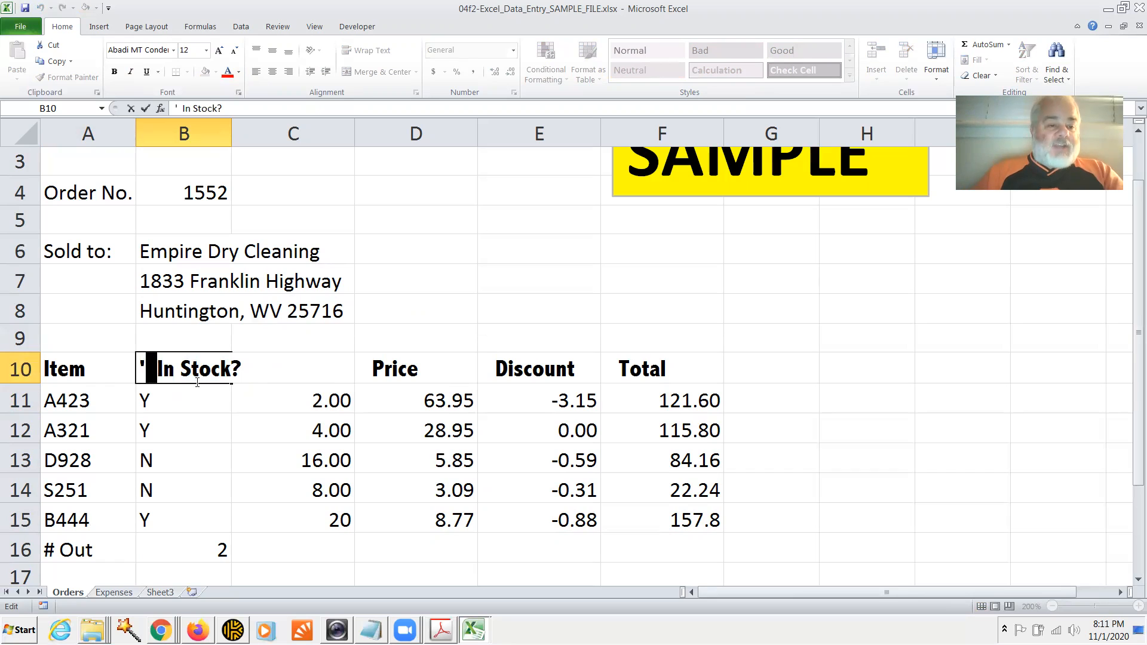
{"action": "left_click", "coordinate": [207, 51]}
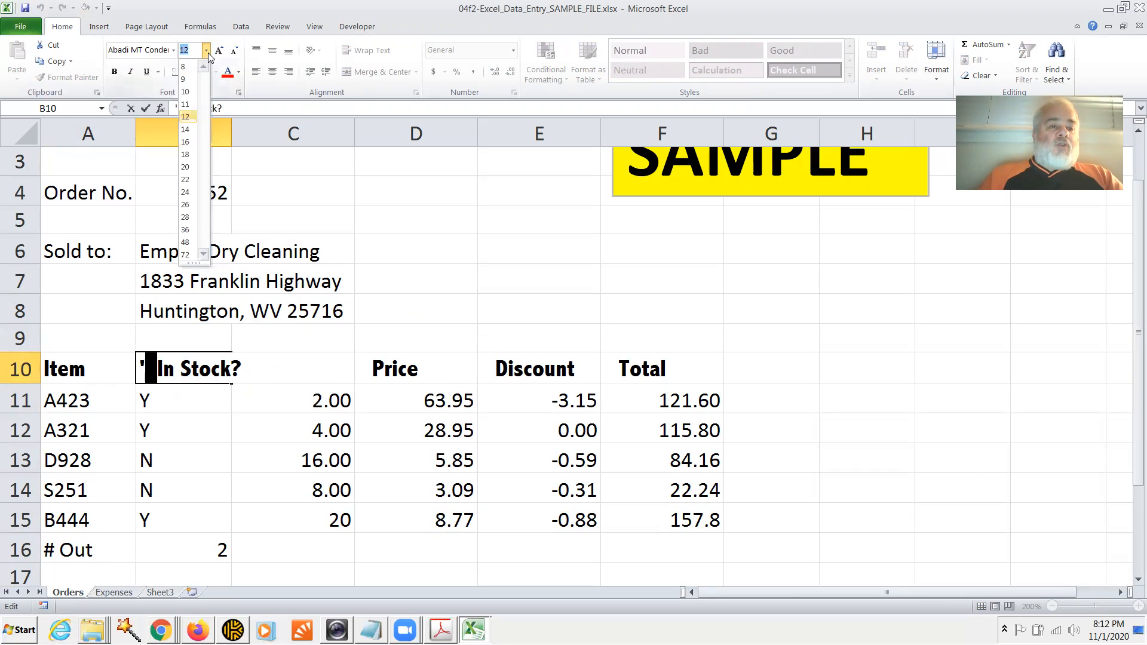
{"action": "left_click", "coordinate": [192, 67]}
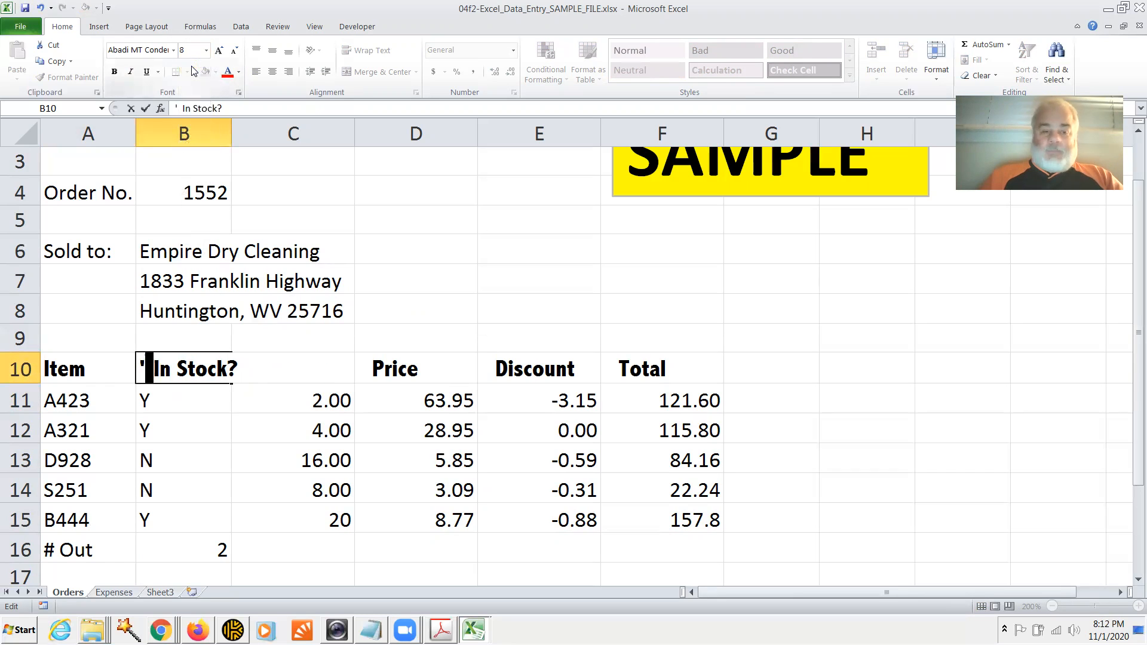
{"action": "key", "text": "Return"}
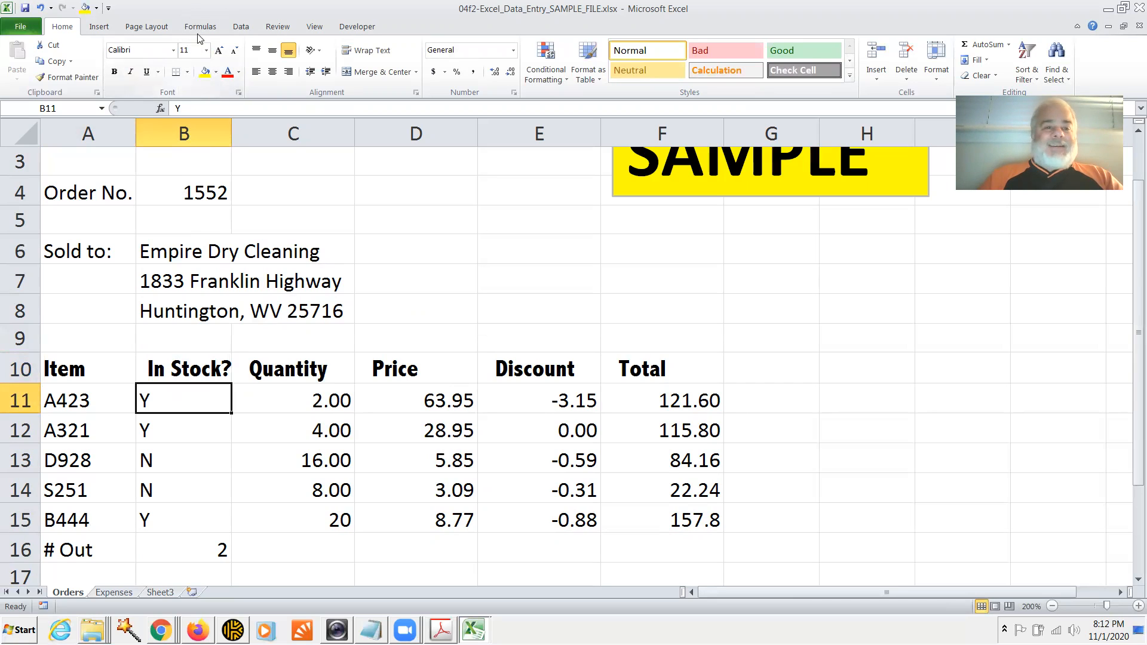
- Reduce the font size of the leading blank spaces in cell B10 to 2
{"action": "left_click", "coordinate": [197, 51]}
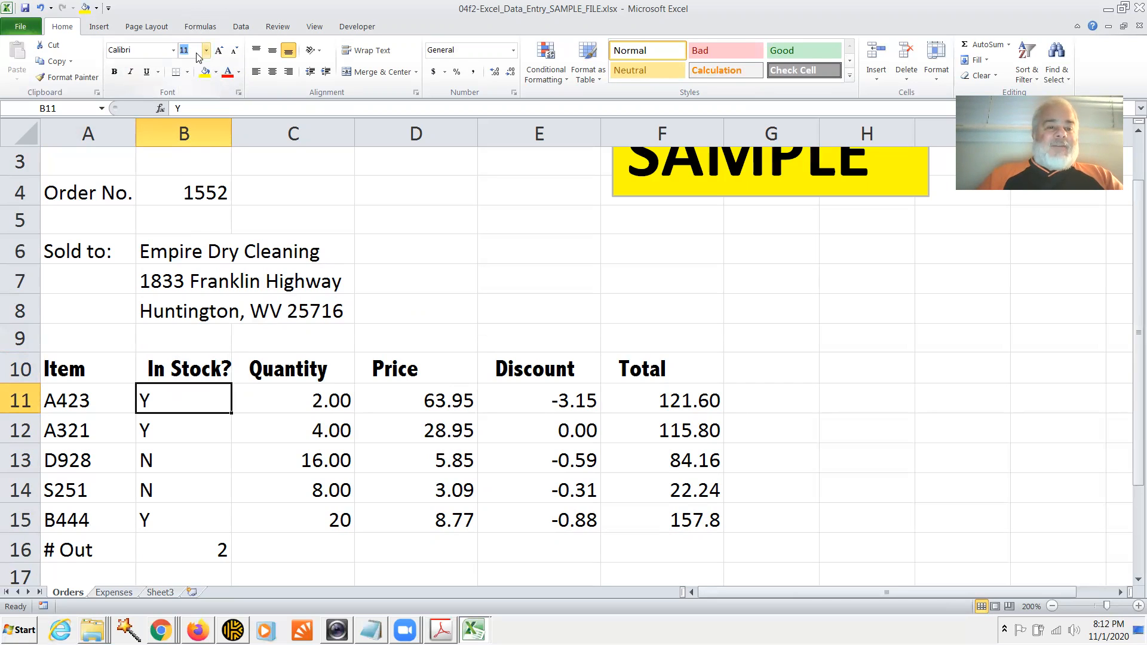
{"action": "left_click", "coordinate": [185, 373]}
{"action": "key", "text": "F2"}
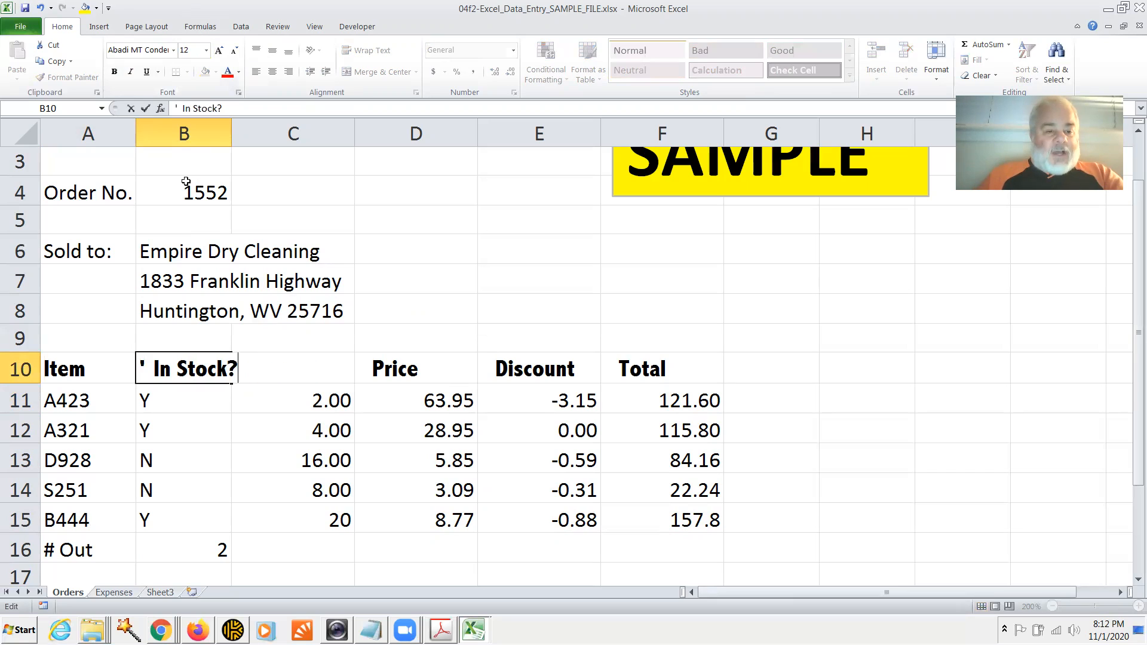
{"action": "key", "text": "ctrl+Left"}
{"action": "key", "text": "ctrl+Left"}
{"action": "key", "text": "Left"}
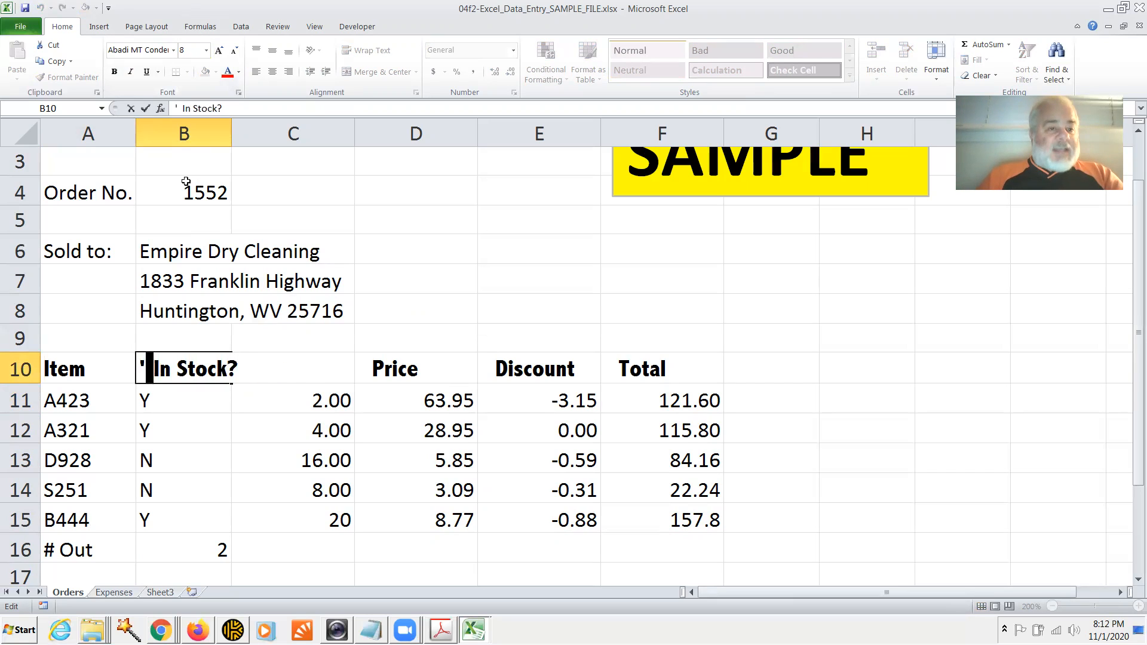
{"action": "left_click", "coordinate": [191, 51]}
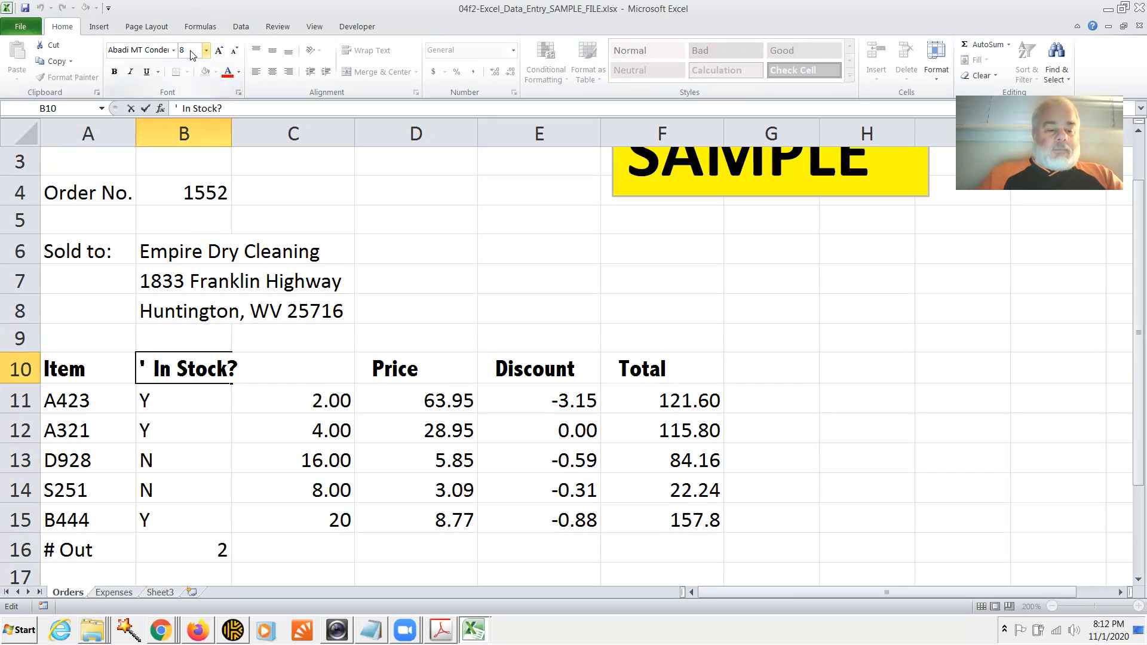
{"action": "type", "text": "2"}
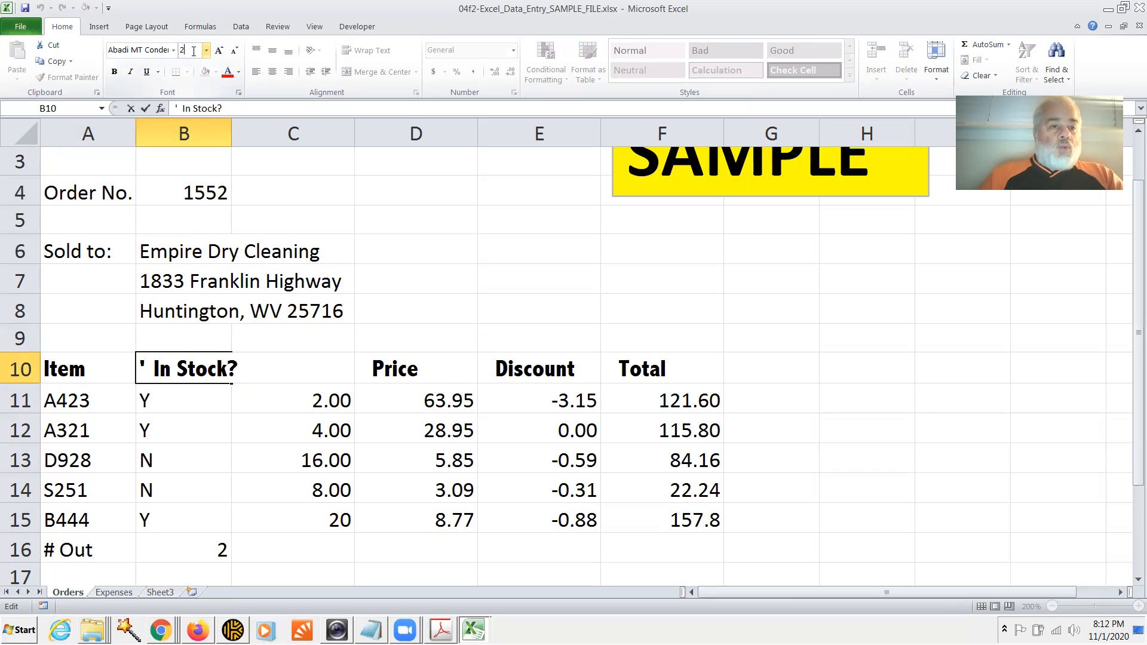
{"action": "key", "text": "Return"}
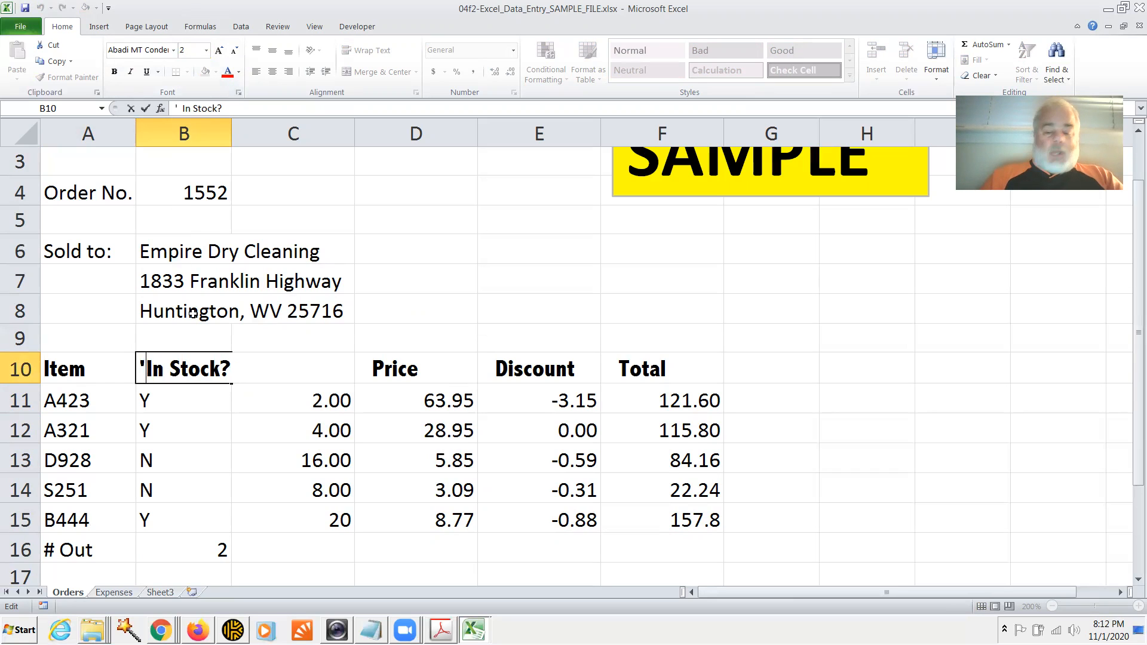
{"action": "key", "text": "Return"}
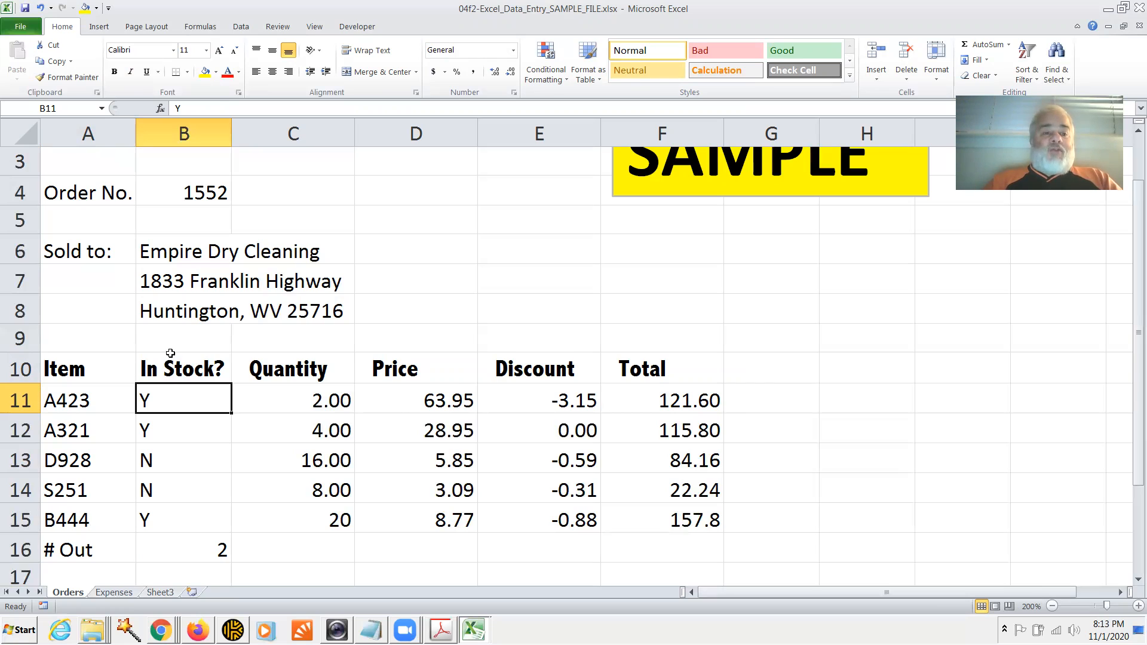
- Switch to the PDF presentation in Adobe Acrobat and view the Text Control Options slide on page 7
{"action": "left_click_drag", "start_coordinate": [172, 358], "coordinate": [186, 519]}
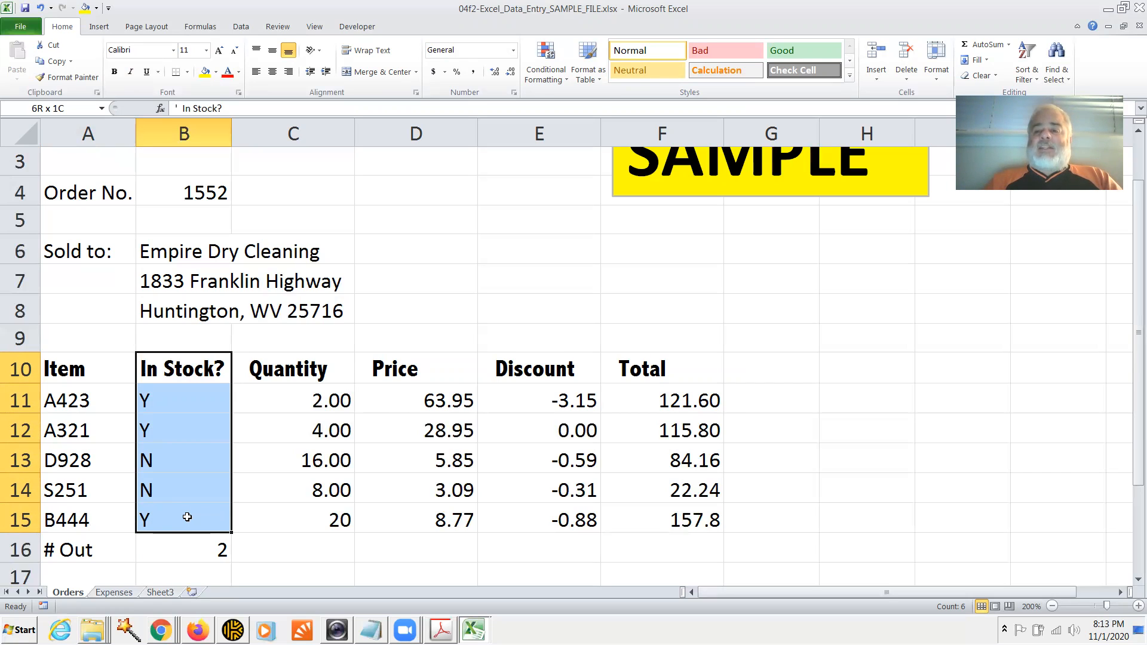
{"action": "left_click", "coordinate": [184, 370]}
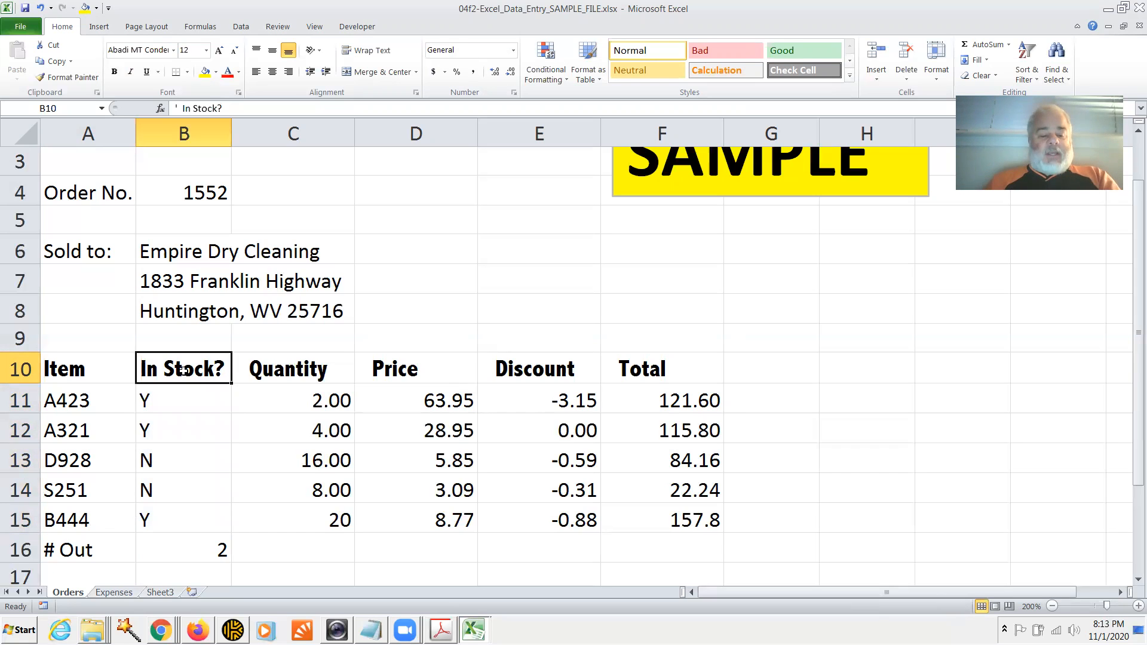
{"action": "key", "text": "alt+Tab"}
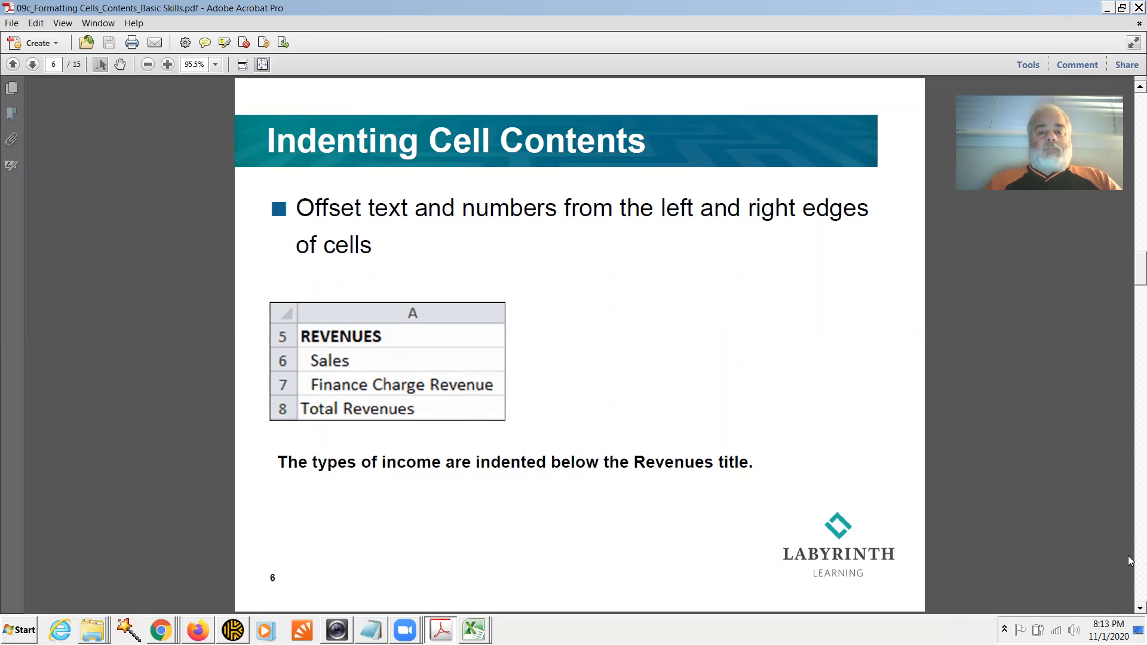
{"action": "scroll", "coordinate": [1129, 560], "scroll_direction": "down", "scroll_amount": 1}
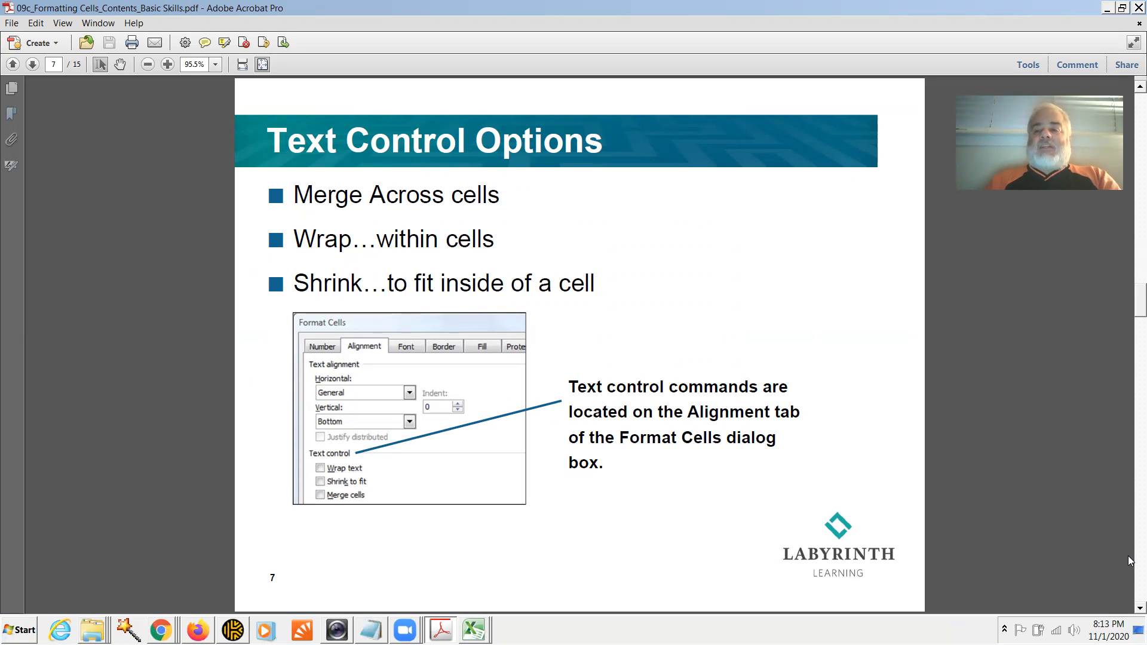
- Switch back to Excel and try Merge & Center on headings B10:C10, undoing the merge
{"action": "key", "text": "alt+Tab"}
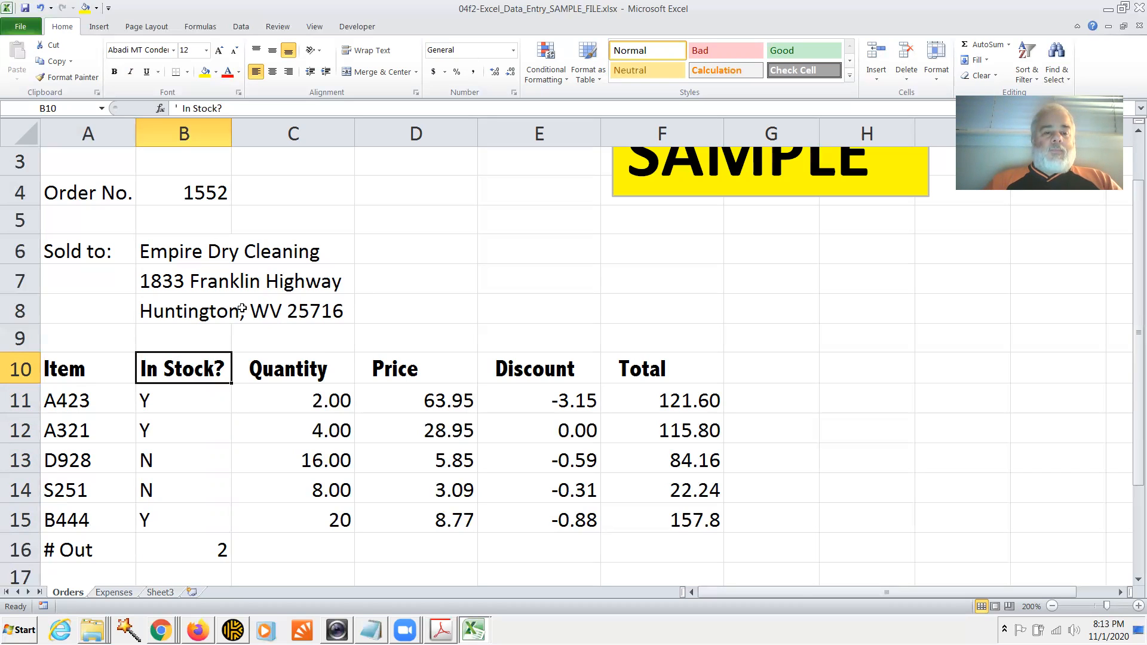
{"action": "left_click_drag", "start_coordinate": [200, 368], "coordinate": [294, 378]}
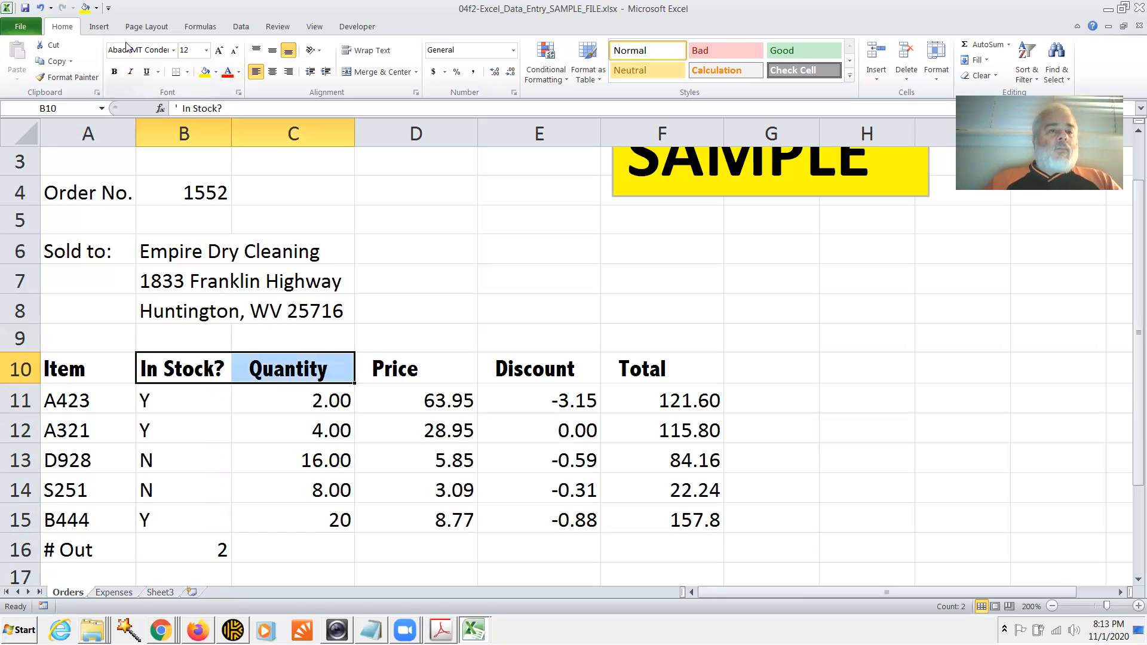
{"action": "left_click", "coordinate": [399, 73]}
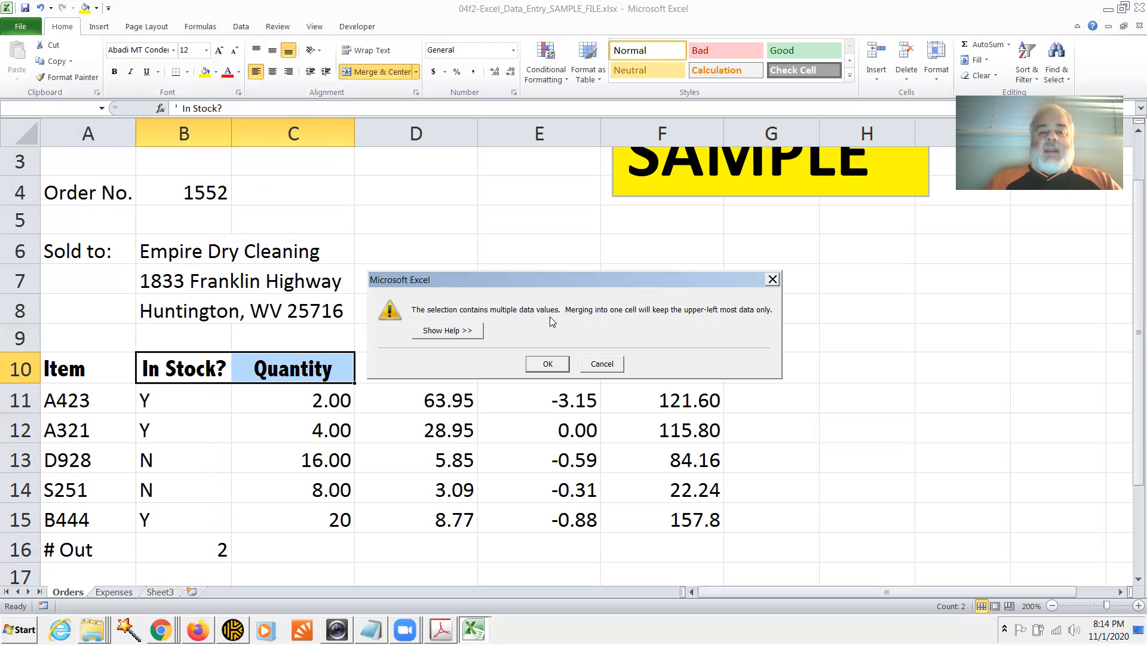
{"action": "left_click", "coordinate": [548, 364]}
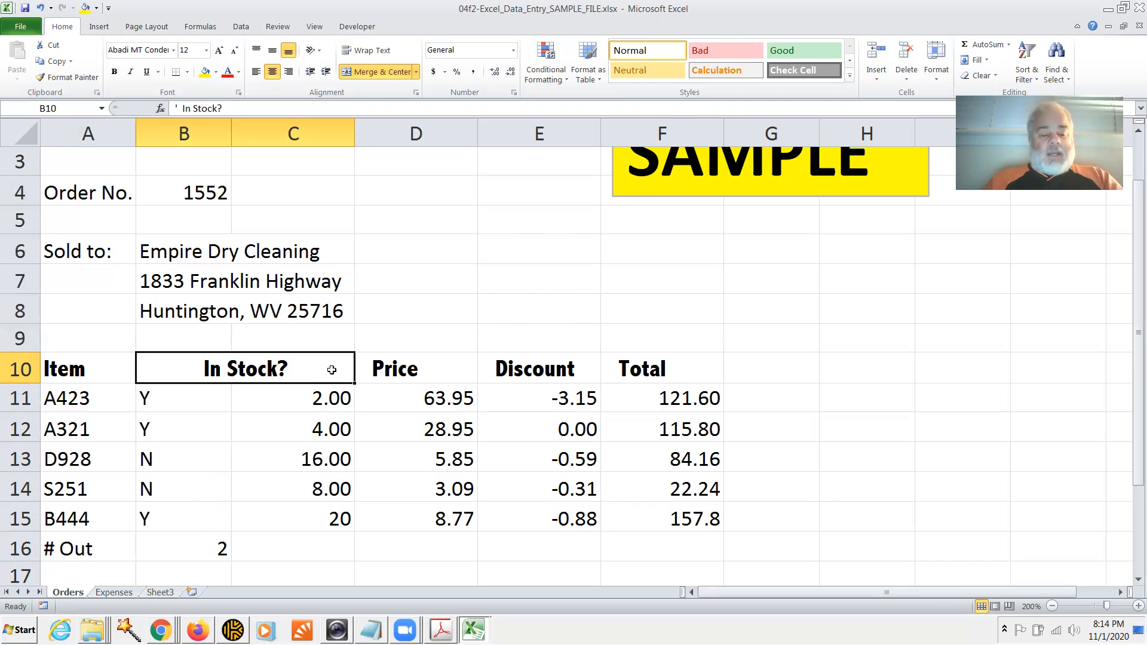
{"action": "key", "text": "ctrl+z"}
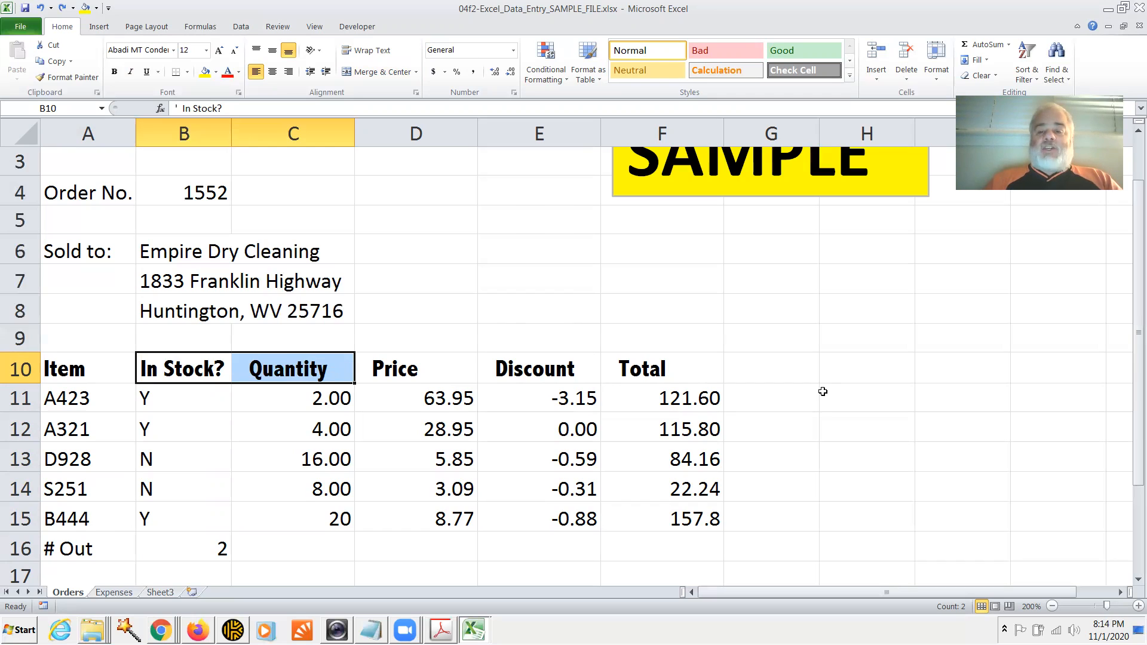
- Enter the title "Midterm 1" in cell H9
{"action": "left_click", "coordinate": [841, 338]}
{"action": "type", "text": "M"}
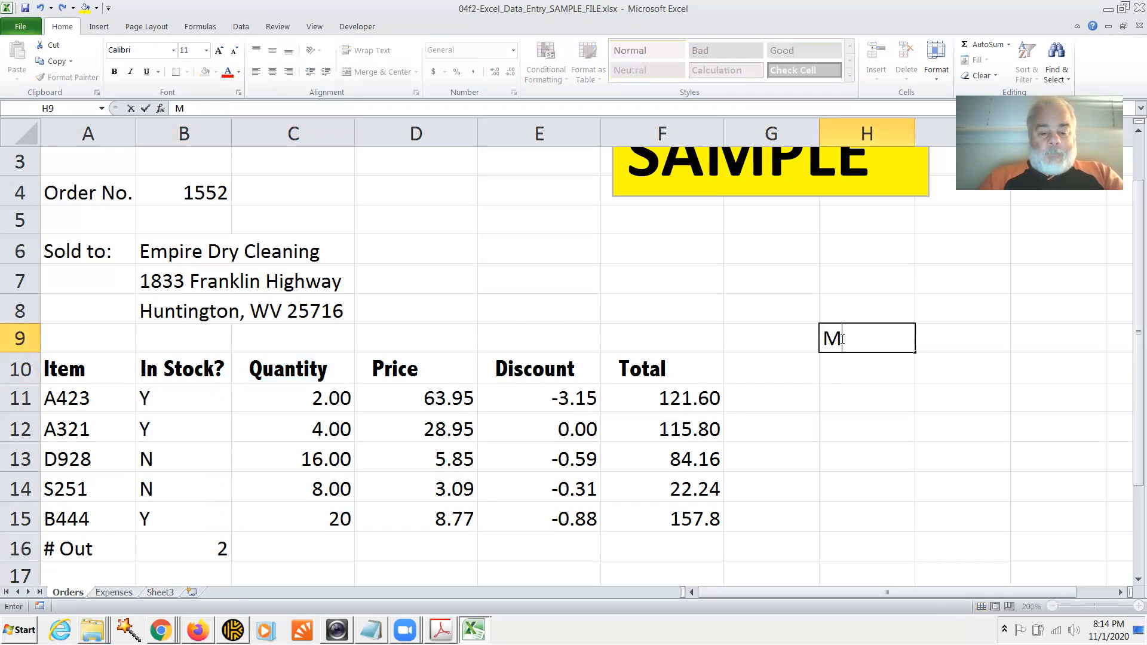
{"action": "type", "text": "idterm 1"}
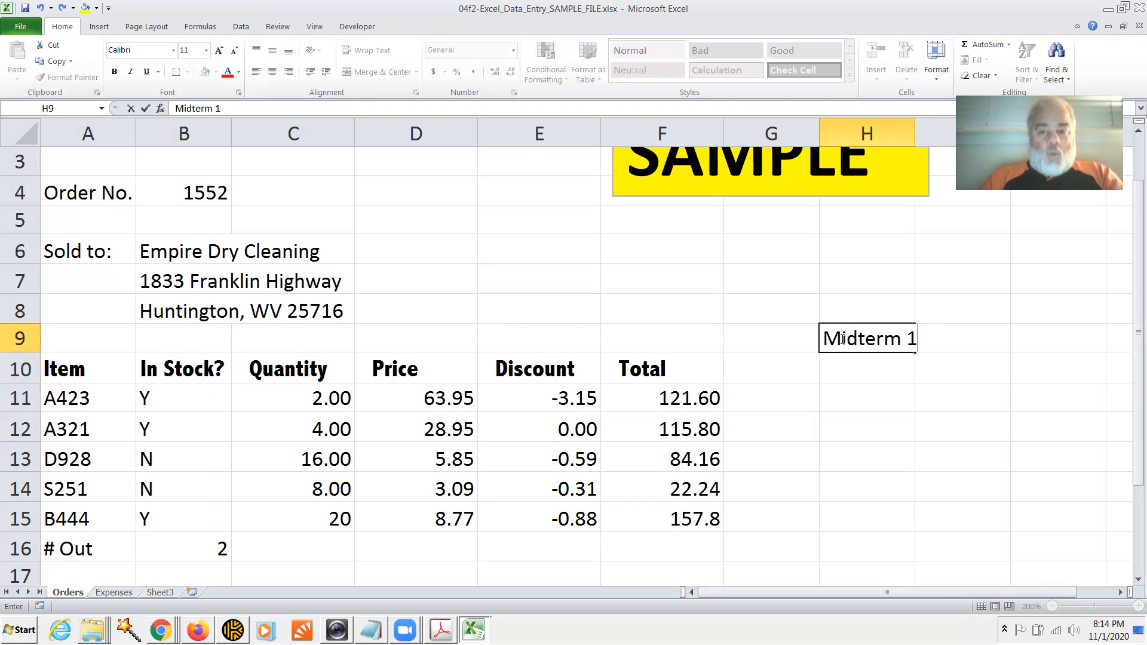
{"action": "key", "text": "Return"}
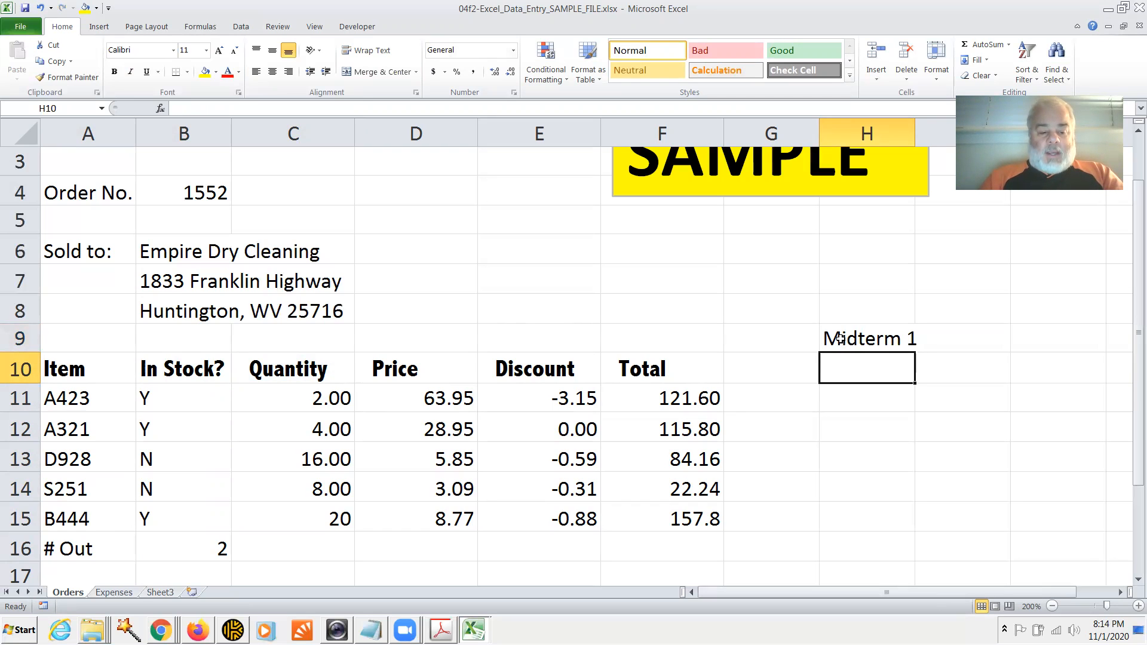
- Enter the headings "Scantron", "Written" and "Total" in cells H10, I10 and J10 below the Midterm 1 title
{"action": "type", "text": "Scan"}
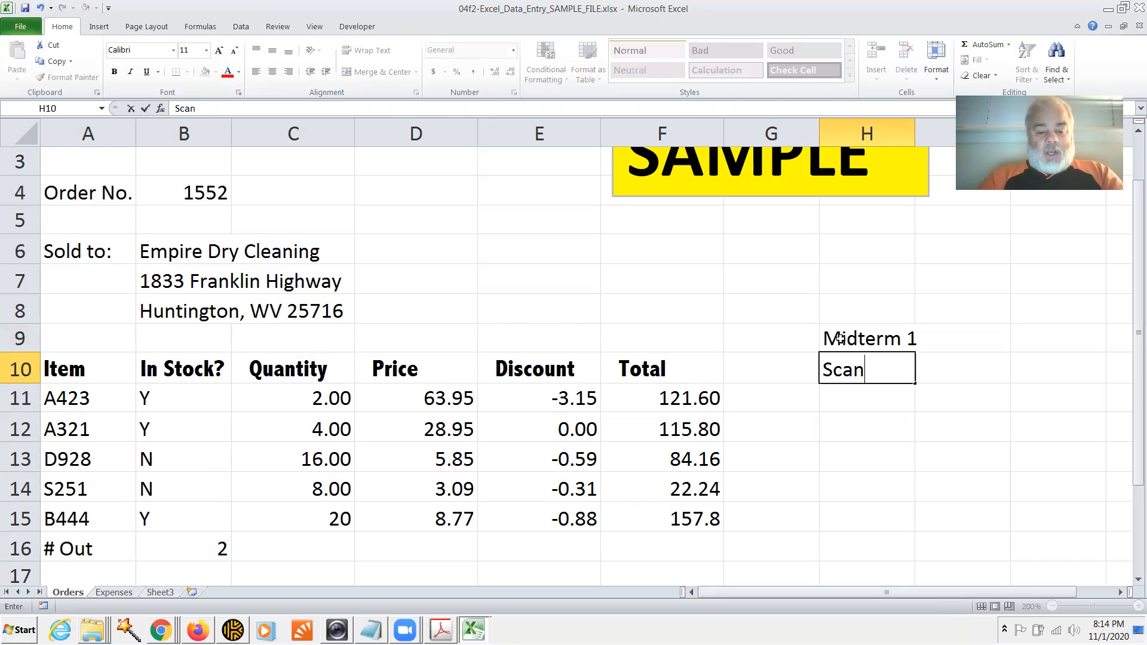
{"action": "type", "text": "tron"}
{"action": "key", "text": "Tab"}
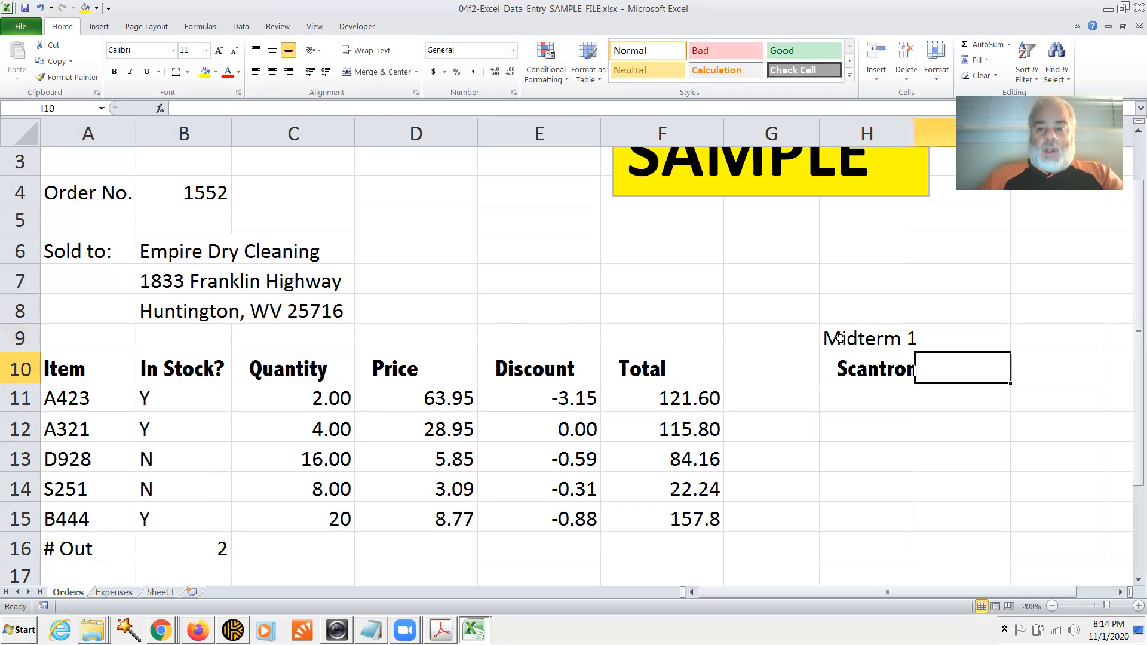
{"action": "type", "text": "Written"}
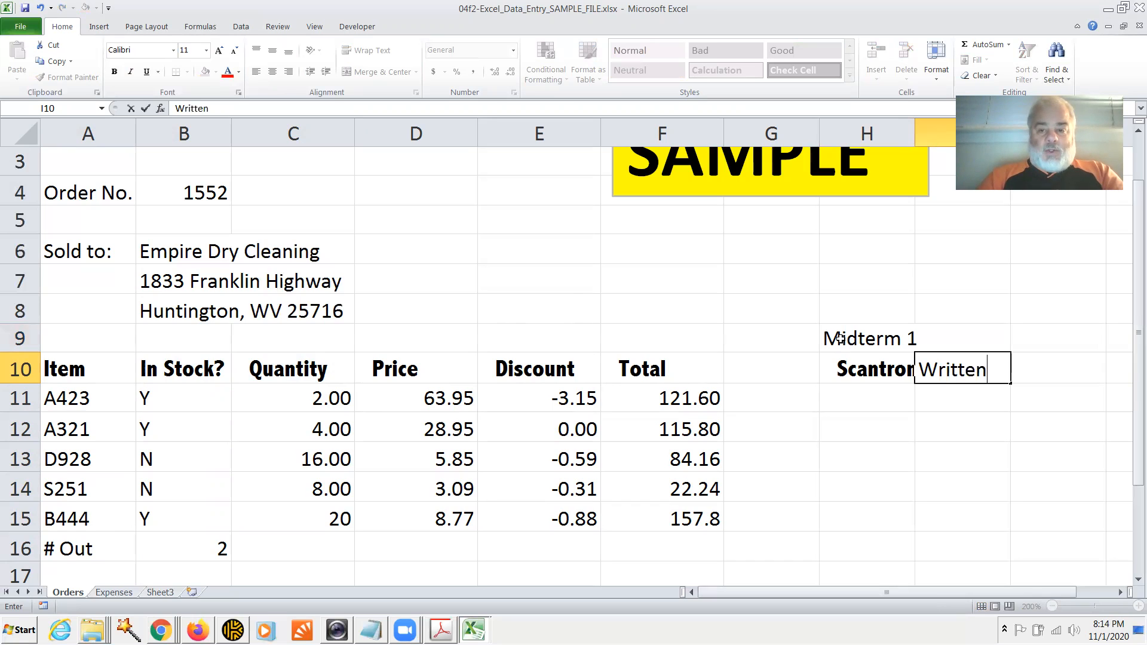
{"action": "key", "text": "Tab"}
{"action": "type", "text": "T"}
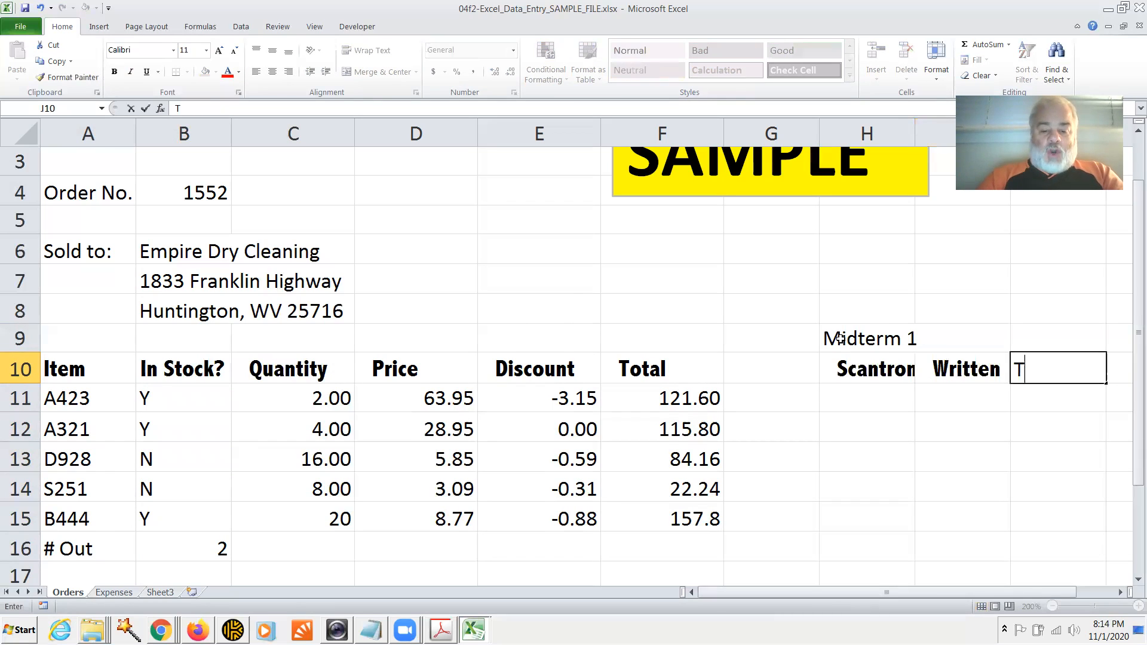
{"action": "type", "text": "otal"}
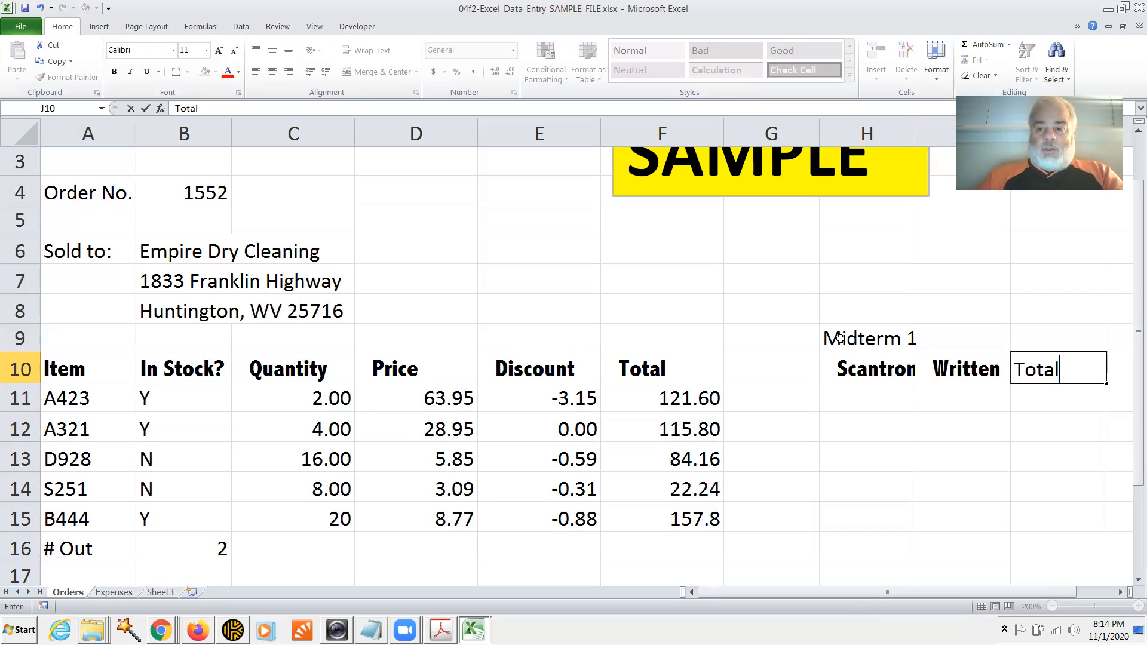
{"action": "key", "text": "Return"}
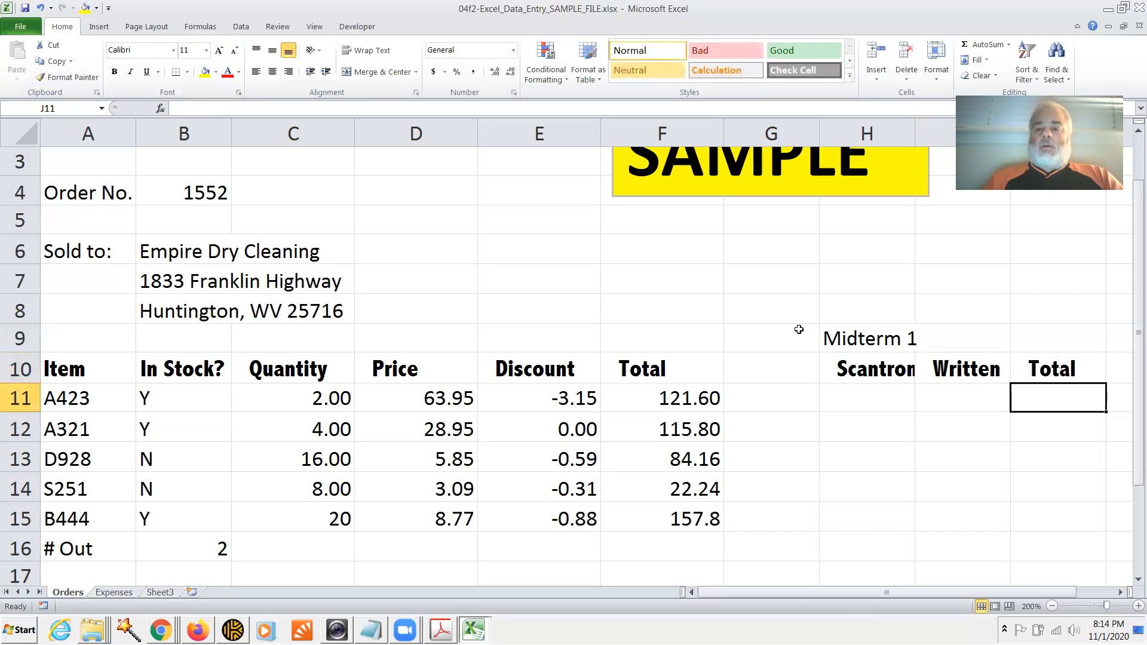
- Remove the indent from the Scantron, Written and Total headings in H10:J10
{"action": "left_click", "coordinate": [876, 371]}
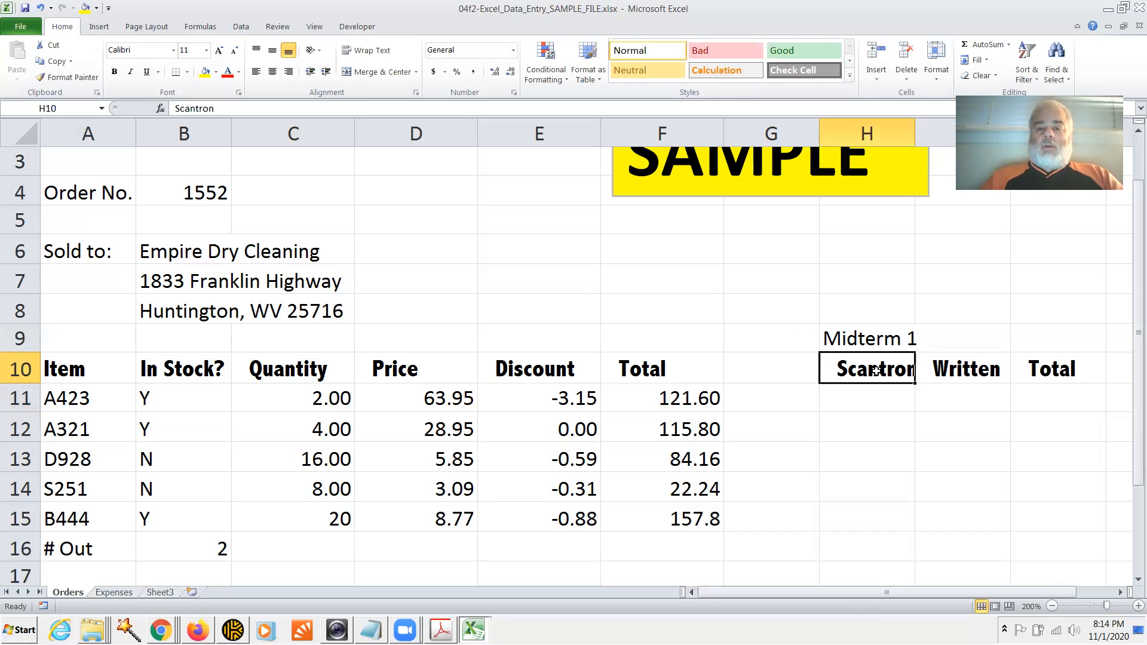
{"action": "left_click_drag", "start_coordinate": [875, 370], "coordinate": [1016, 370]}
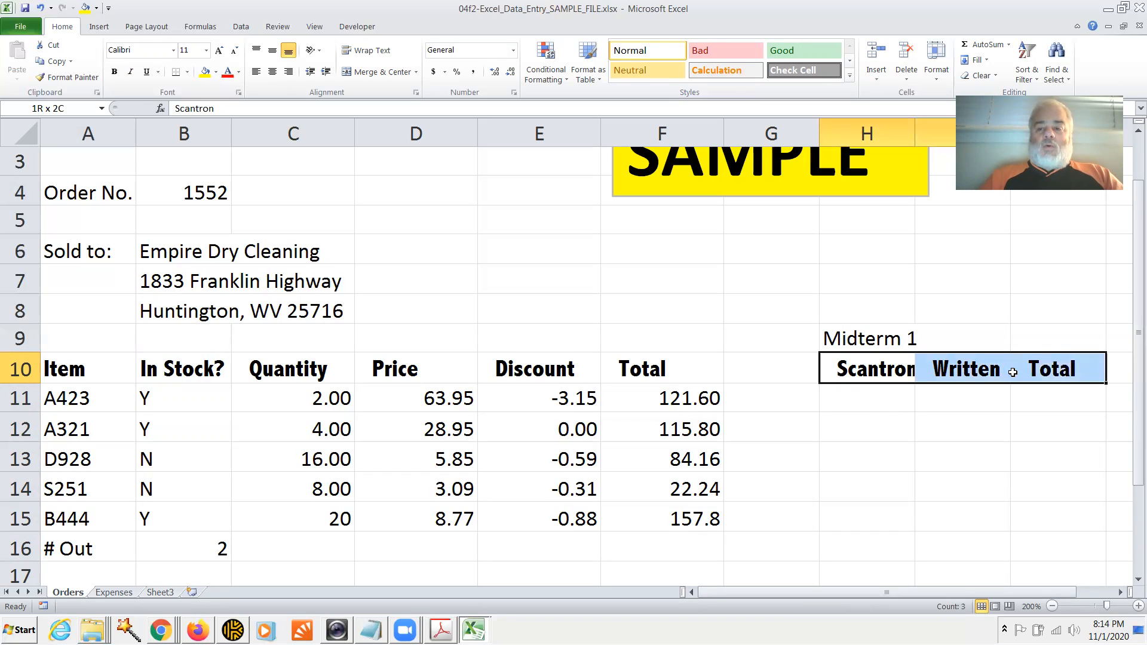
{"action": "left_click", "coordinate": [308, 73]}
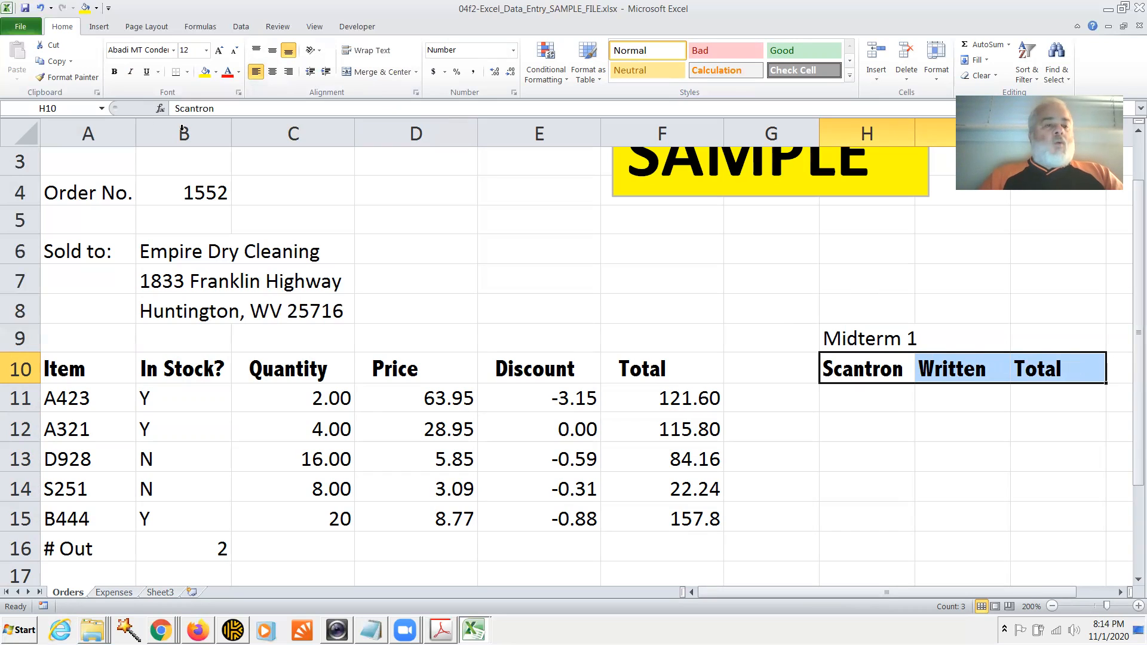
- Copy the formatting of headings H10:J10 to the Midterm 1 row above and merge and center the title across H9:J9
{"action": "left_click", "coordinate": [67, 79]}
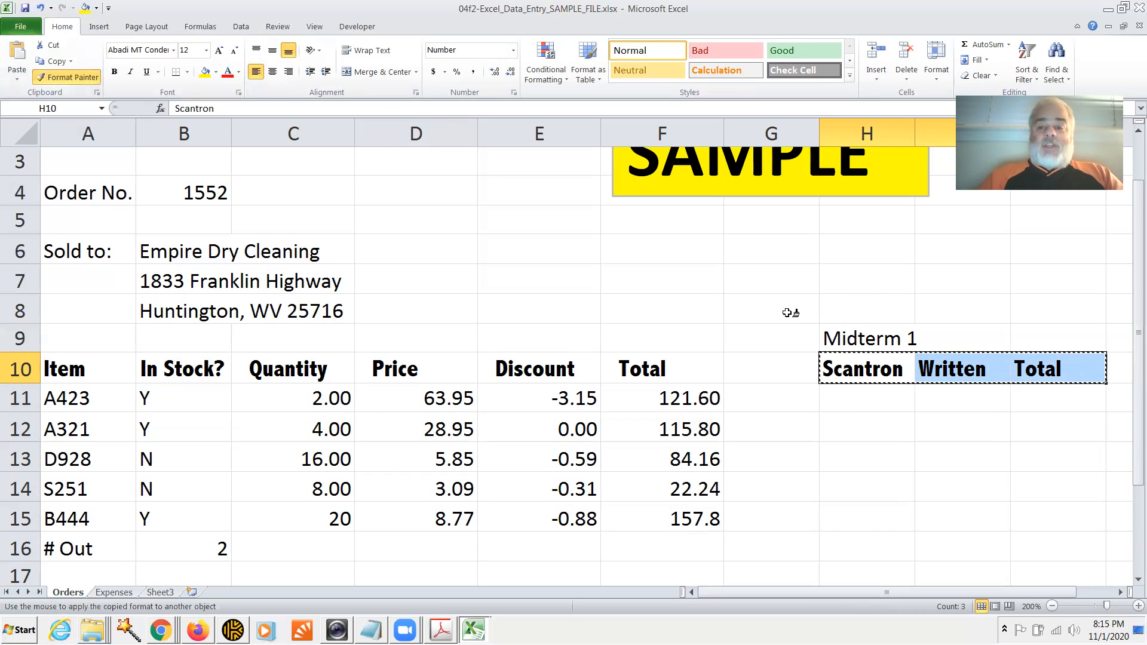
{"action": "left_click", "coordinate": [876, 339]}
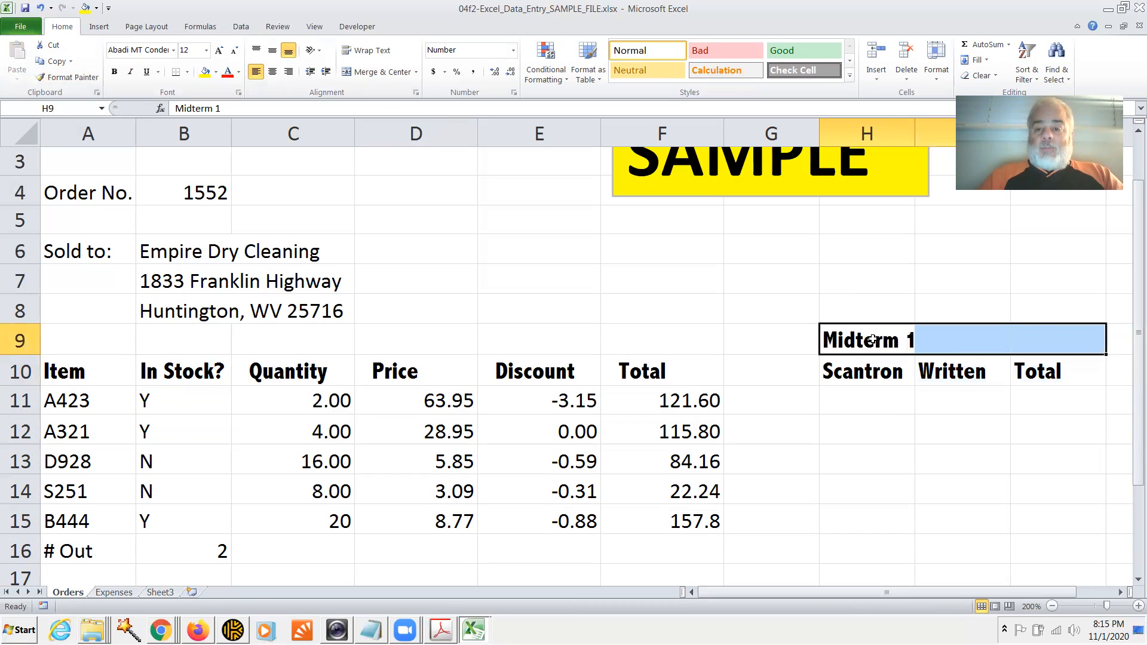
{"action": "left_click", "coordinate": [892, 380]}
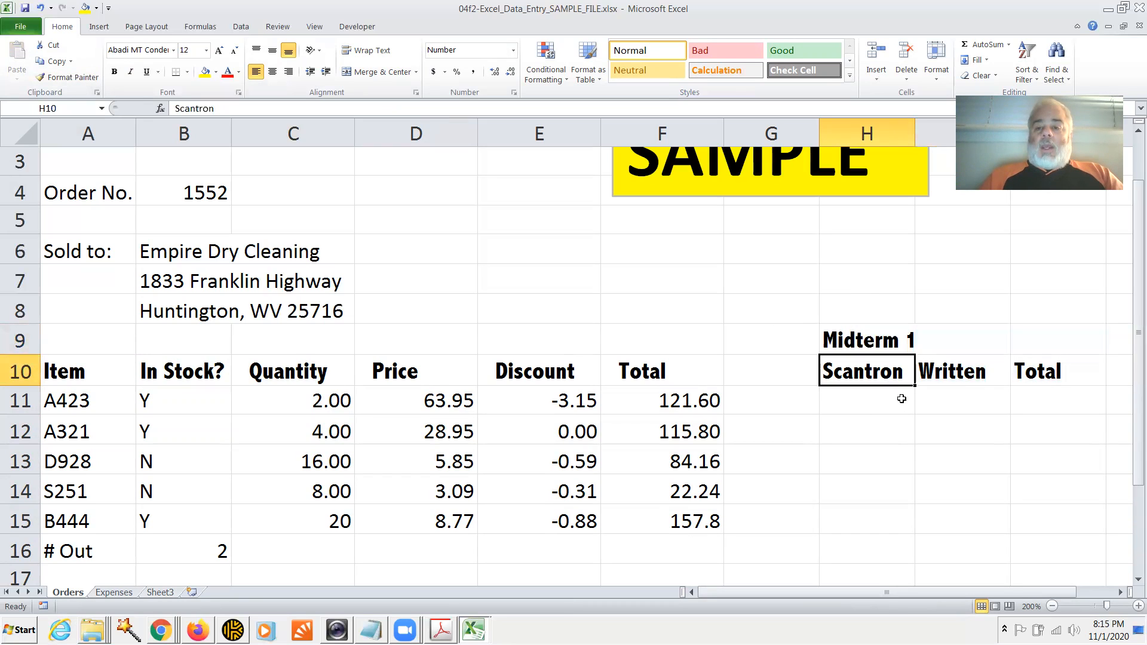
{"action": "left_click_drag", "start_coordinate": [879, 342], "coordinate": [1035, 344]}
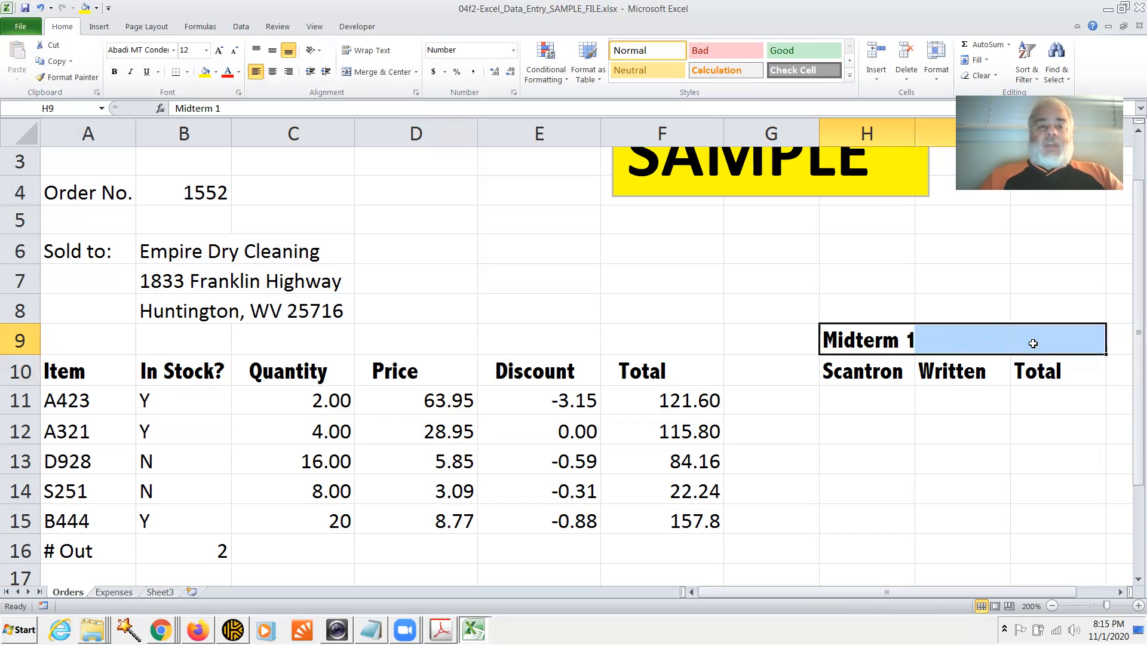
{"action": "left_click", "coordinate": [377, 71]}
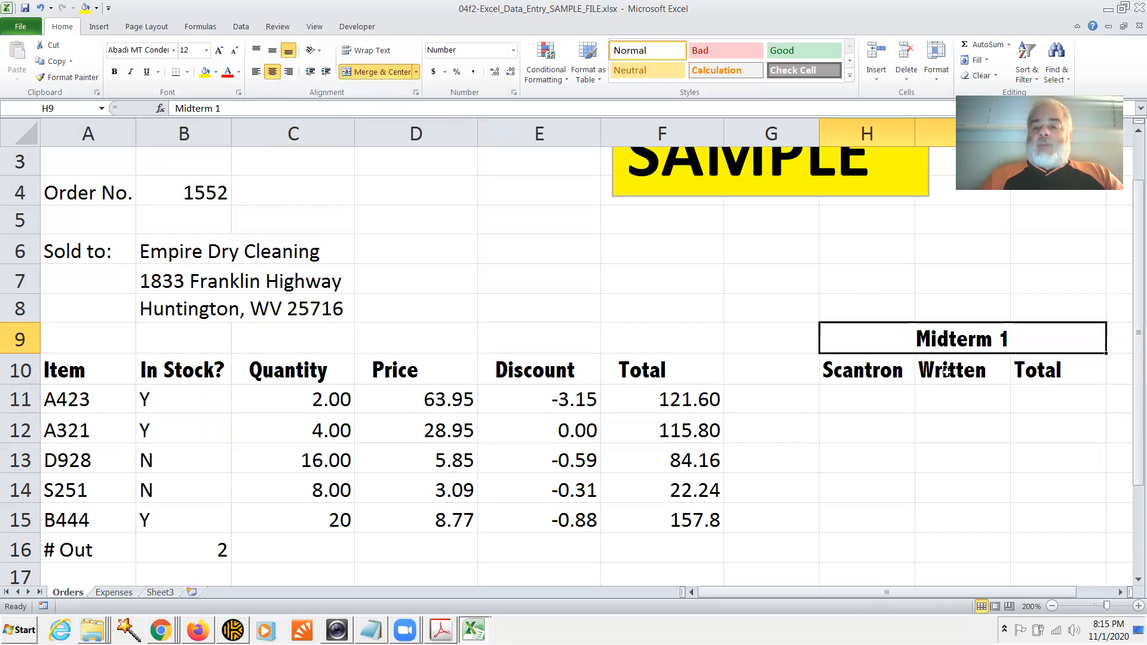
- Apply All Borders to the Midterm 1 table in H9:J18
{"action": "left_click", "coordinate": [918, 373]}
{"action": "left_click_drag", "start_coordinate": [876, 373], "coordinate": [1043, 371]}
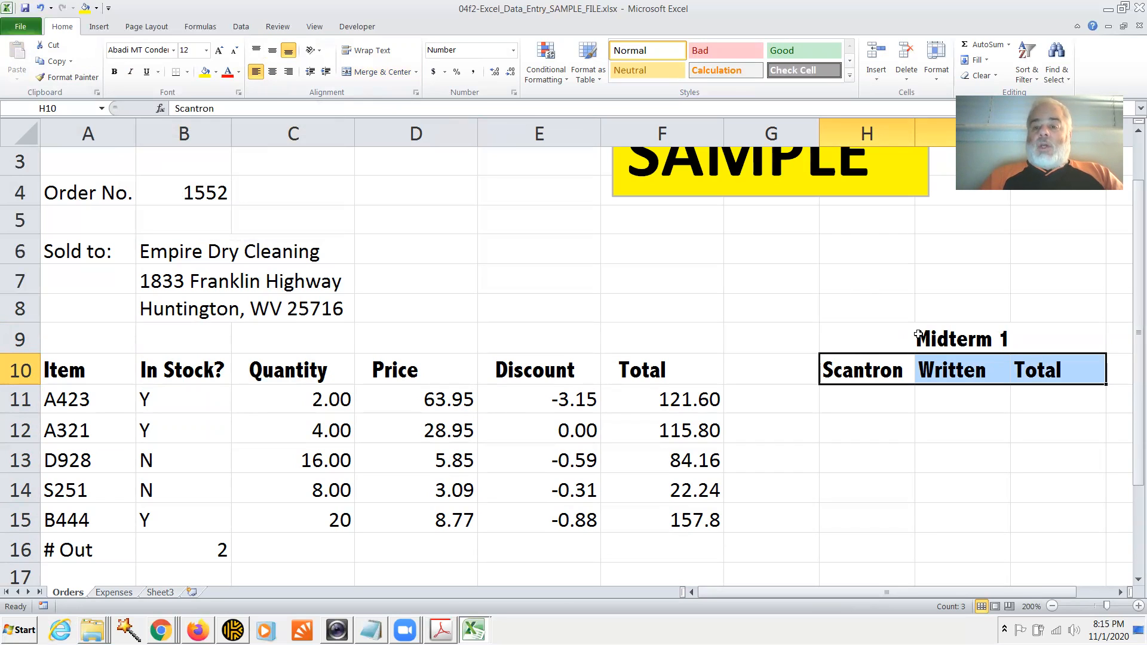
{"action": "left_click", "coordinate": [858, 336]}
{"action": "left_click_drag", "start_coordinate": [858, 336], "coordinate": [907, 523]}
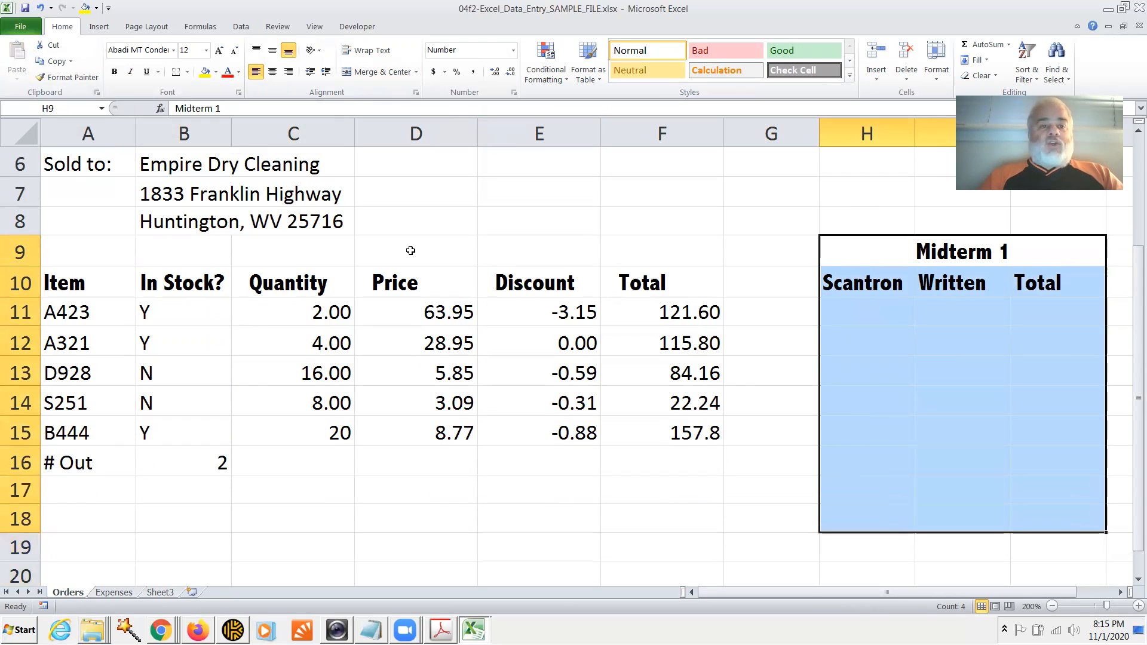
{"action": "left_click", "coordinate": [187, 73]}
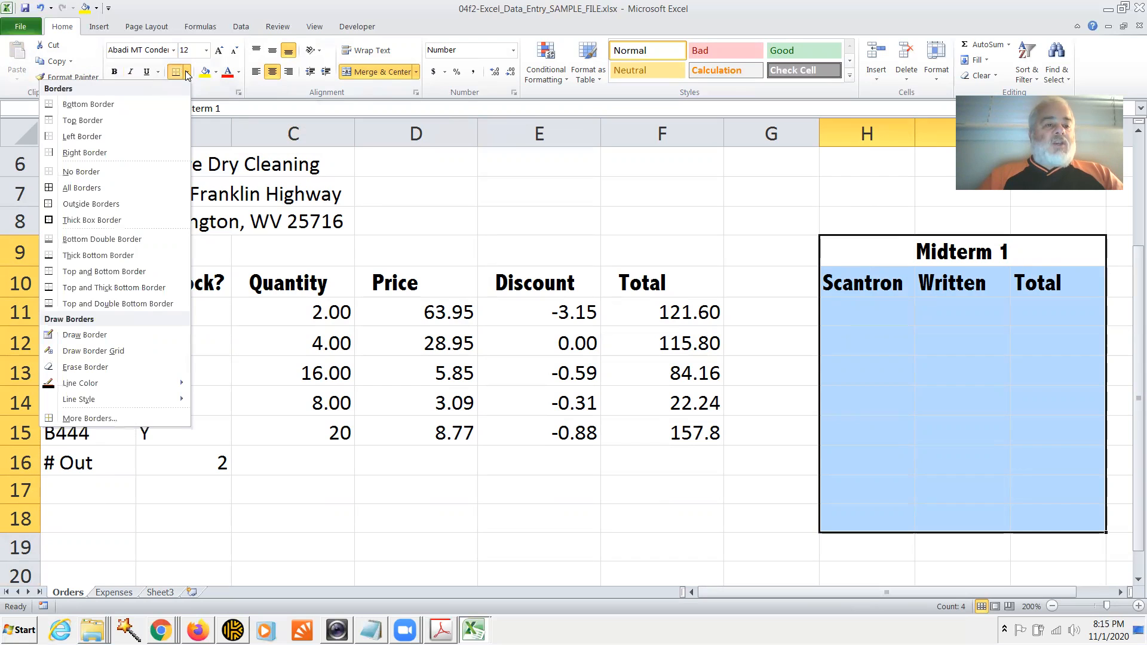
{"action": "left_click", "coordinate": [99, 188]}
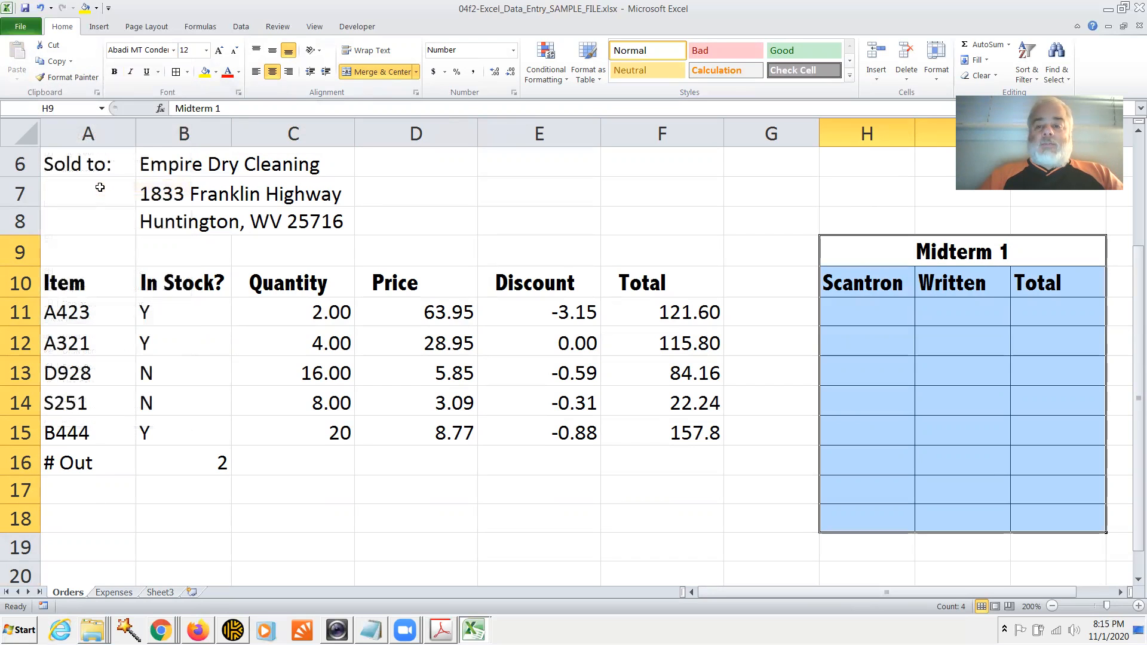
- Add a Thick Box Border around the Midterm 1 table H9:J18
{"action": "left_click", "coordinate": [789, 402]}
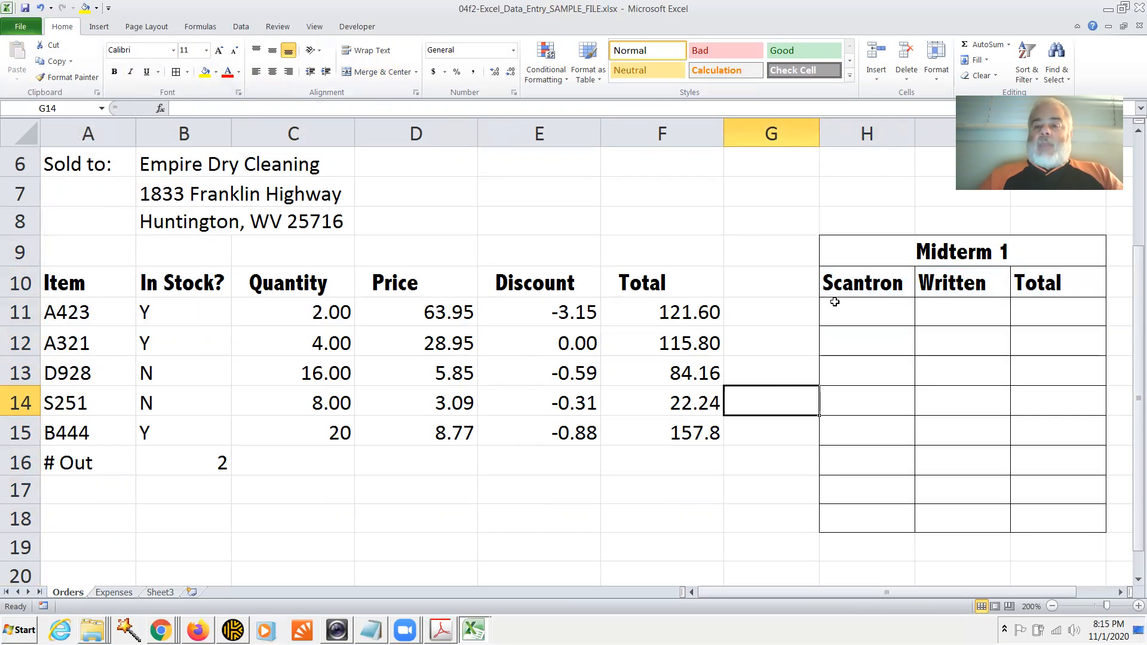
{"action": "left_click_drag", "start_coordinate": [858, 248], "coordinate": [1006, 514]}
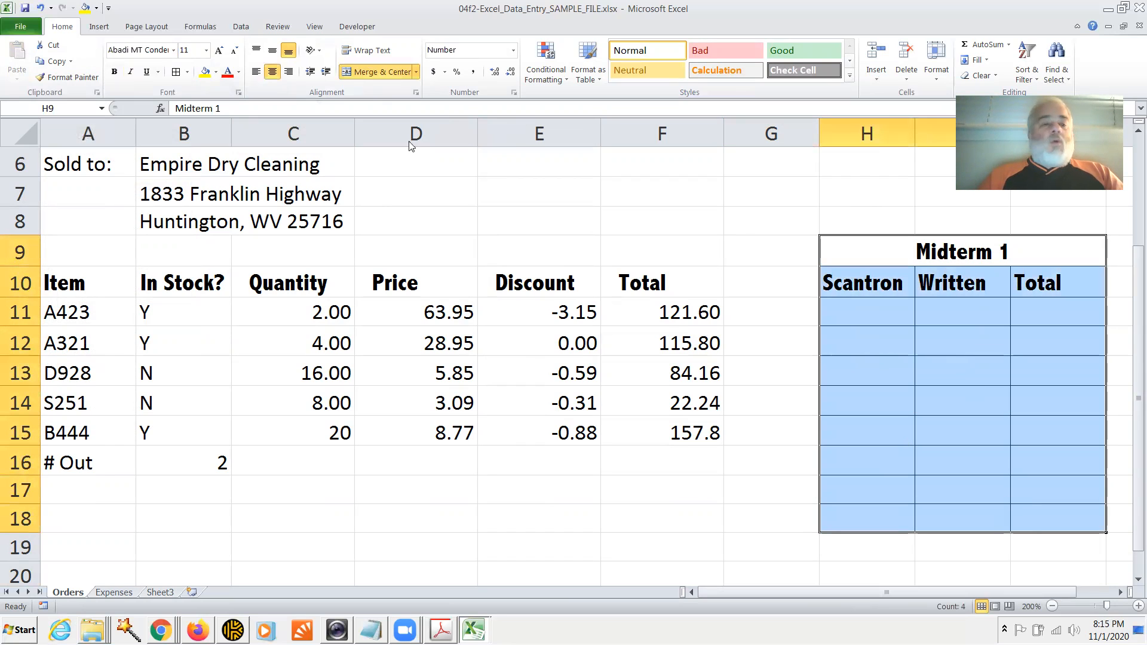
{"action": "left_click", "coordinate": [187, 72]}
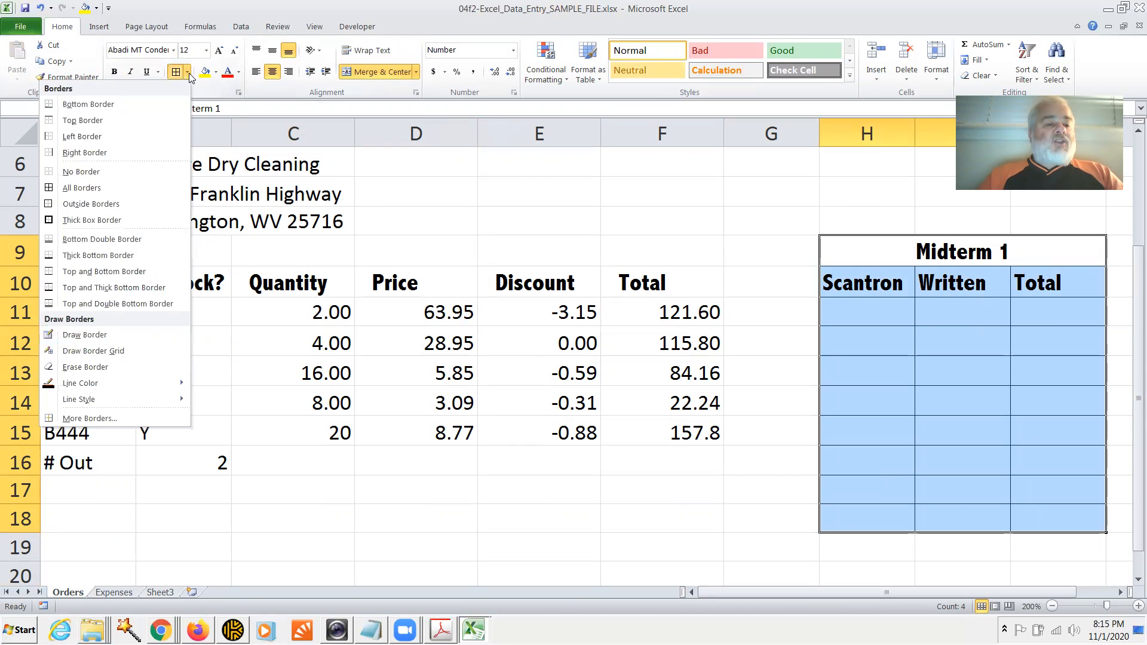
{"action": "left_click", "coordinate": [104, 223]}
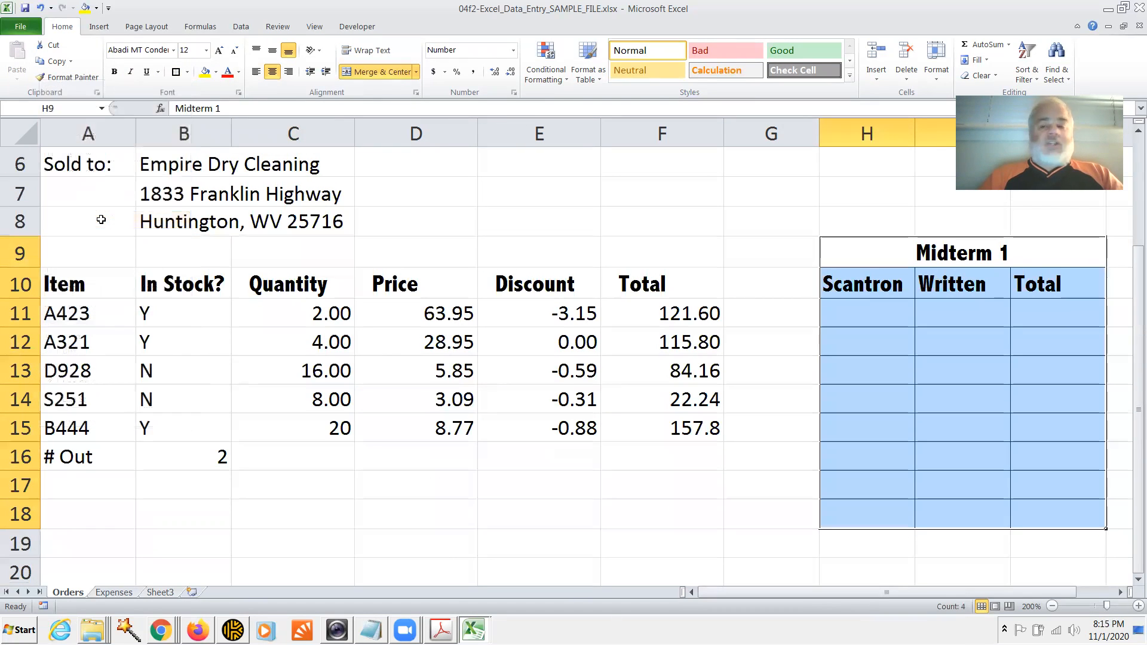
{"action": "left_click", "coordinate": [621, 337]}
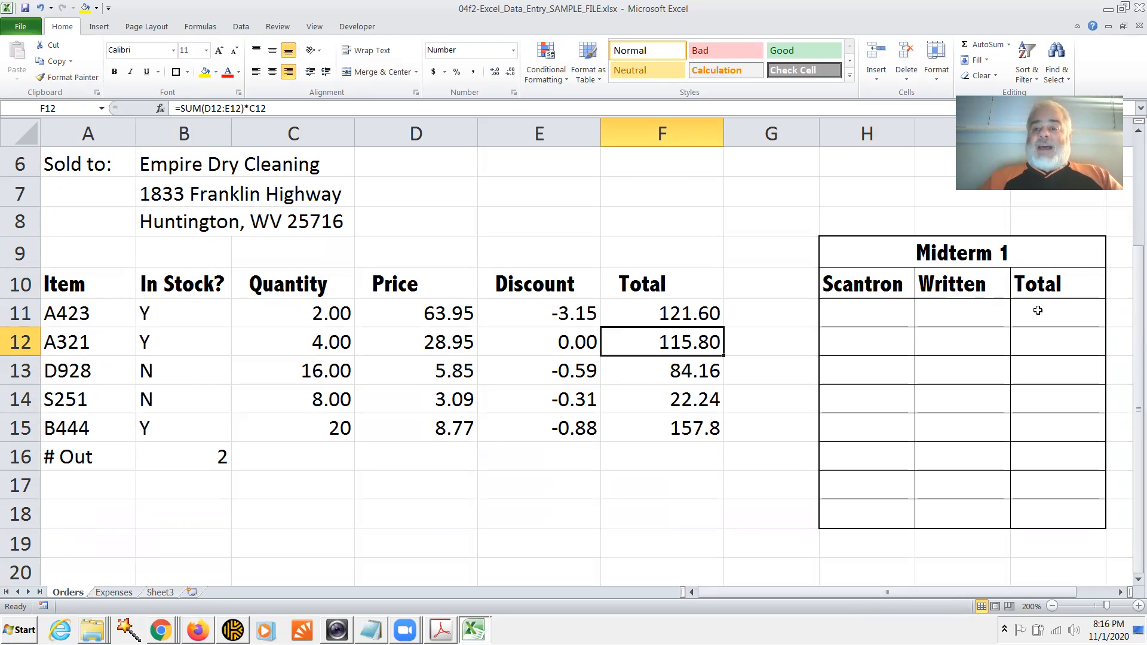
- View the Text Control Options slide in Adobe Acrobat and return to Excel to inspect cells B6 and C6
{"action": "key", "text": "alt+Tab"}
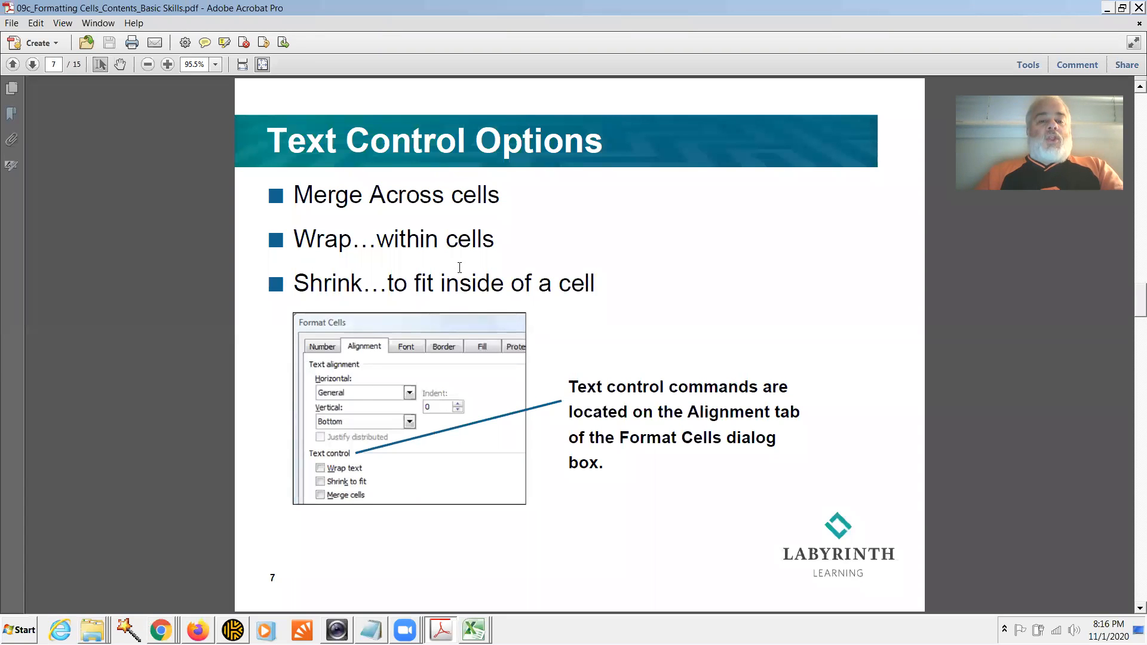
{"action": "key", "text": "alt+Tab"}
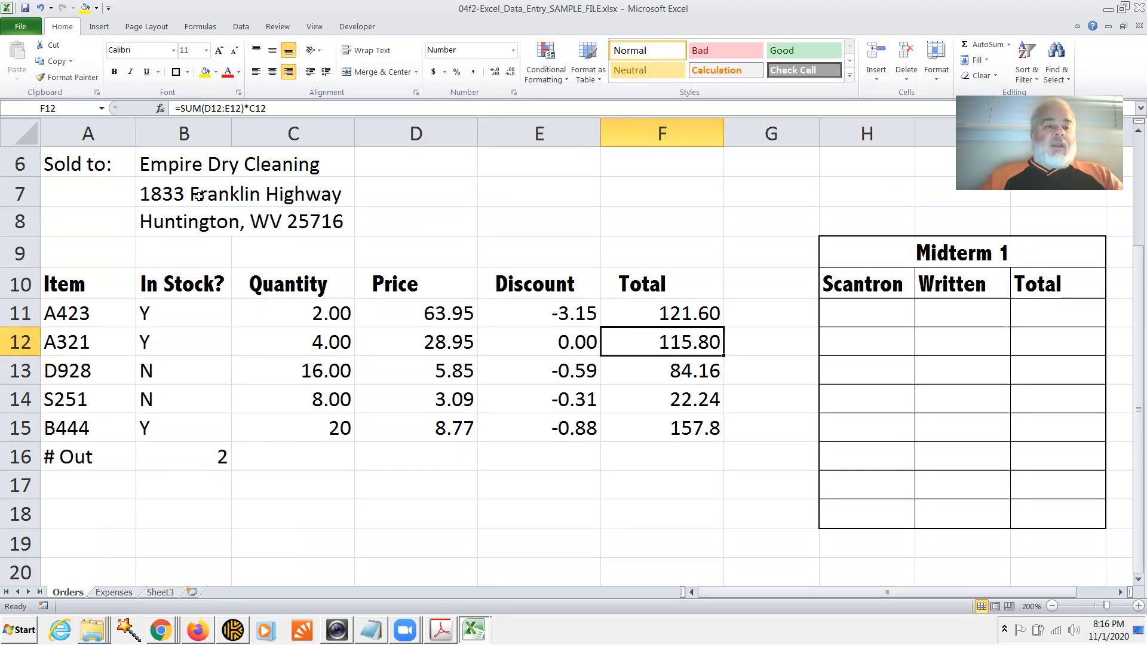
{"action": "left_click", "coordinate": [186, 165]}
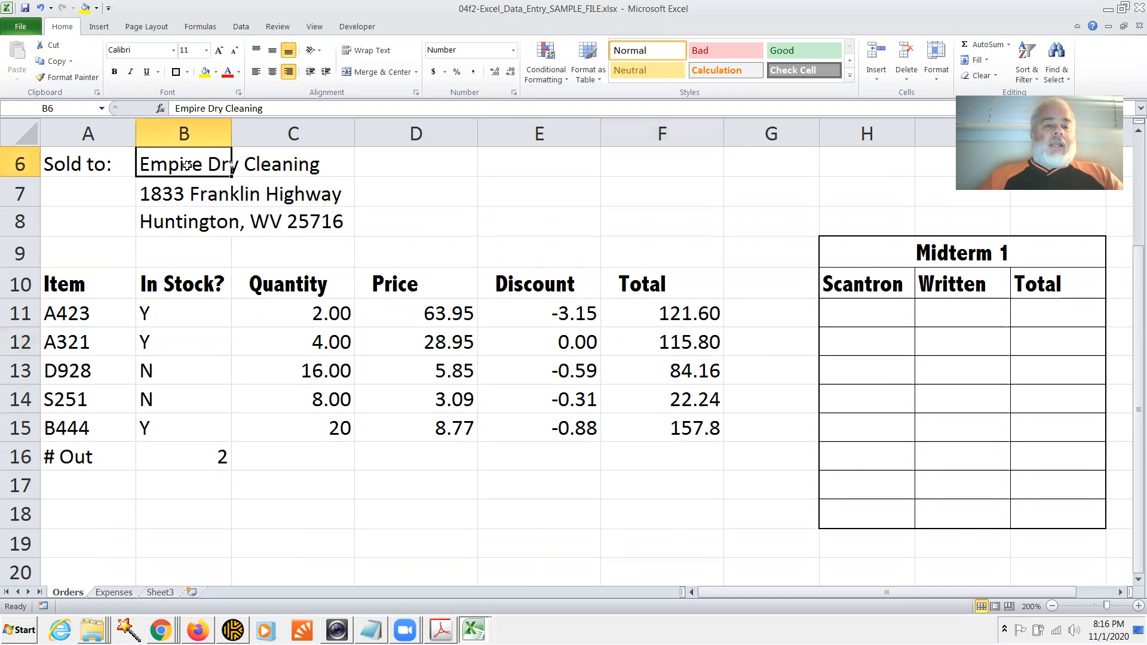
{"action": "left_click", "coordinate": [329, 171]}
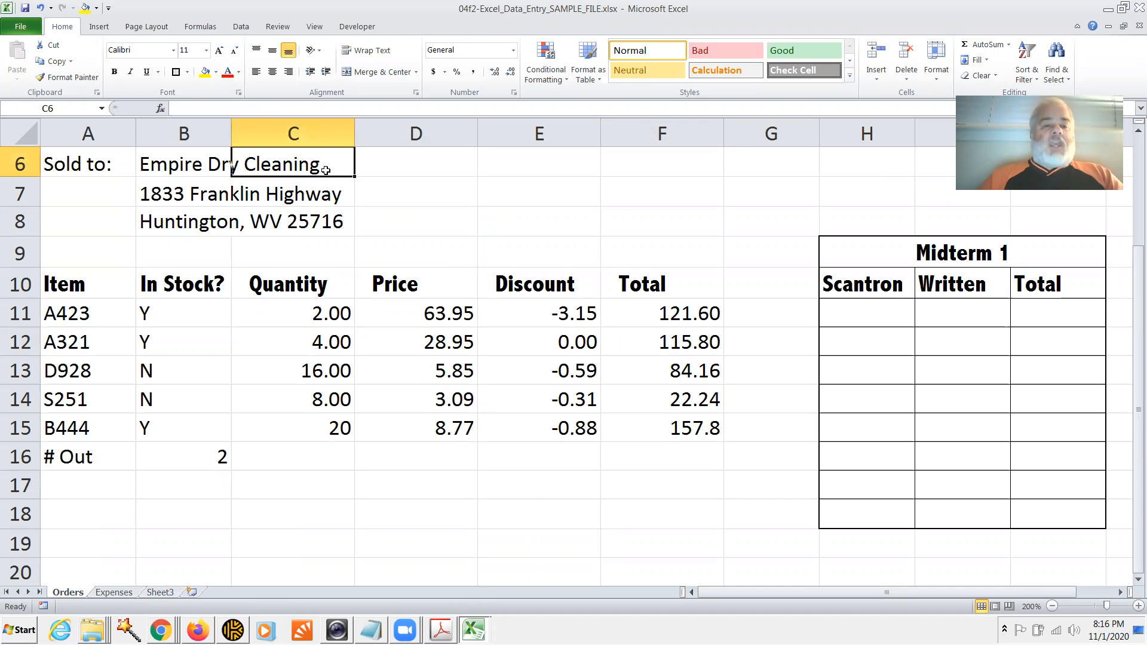
- Turn on Wrap text for the company name in cell B6 through the Format Cells alignment settings
{"action": "left_click", "coordinate": [163, 165]}
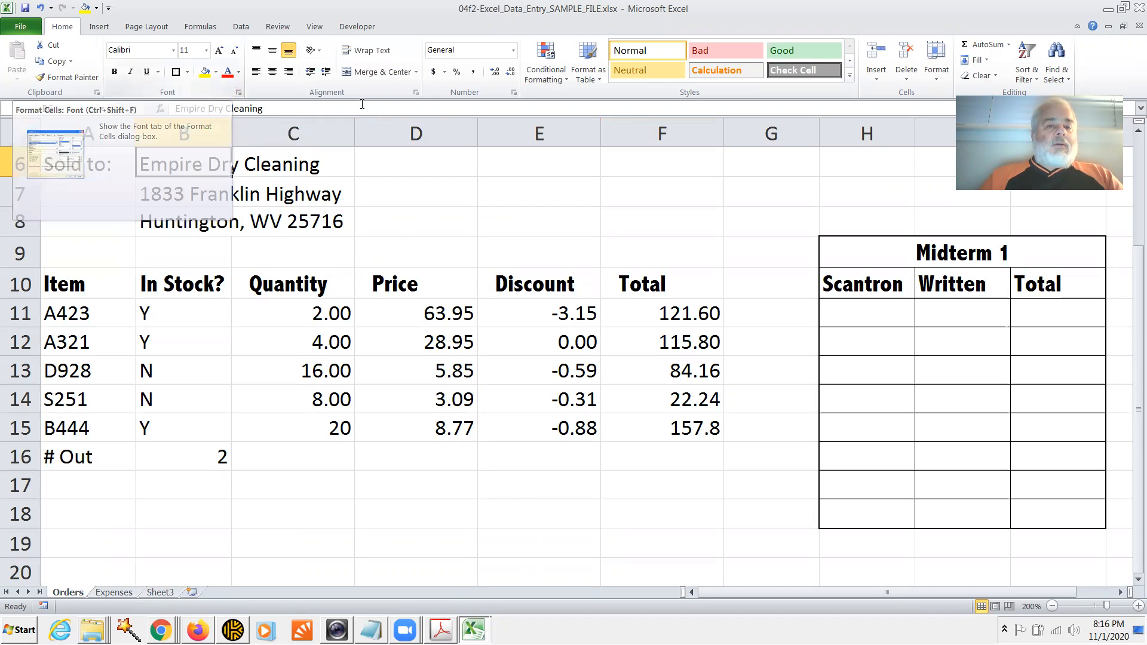
{"action": "left_click", "coordinate": [418, 94]}
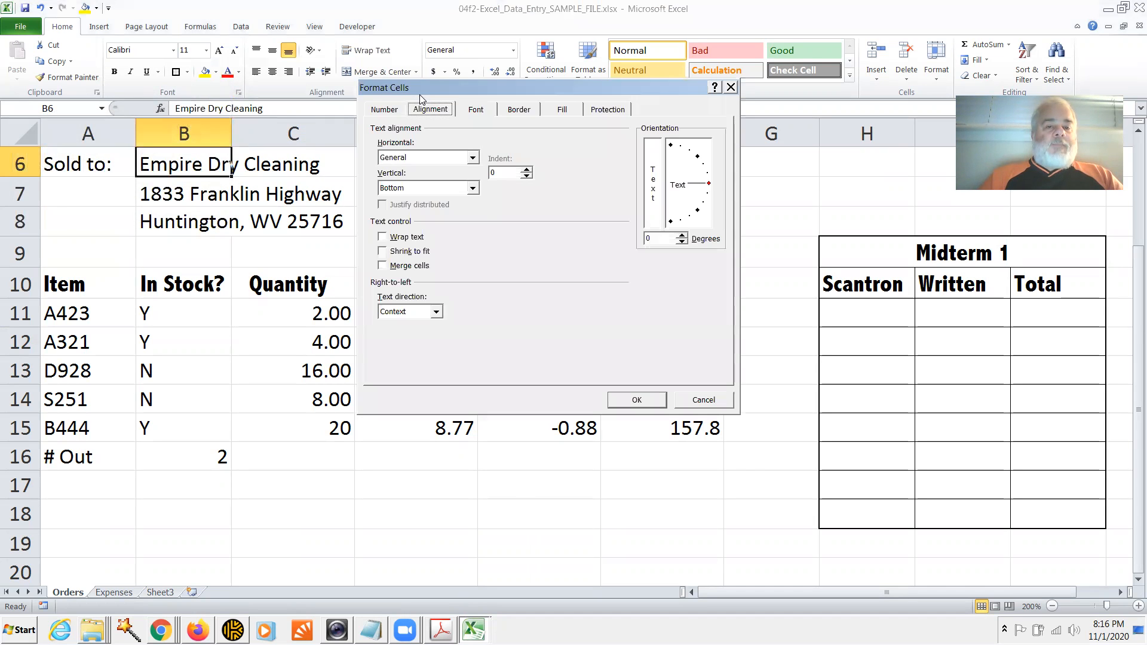
{"action": "left_click", "coordinate": [412, 239]}
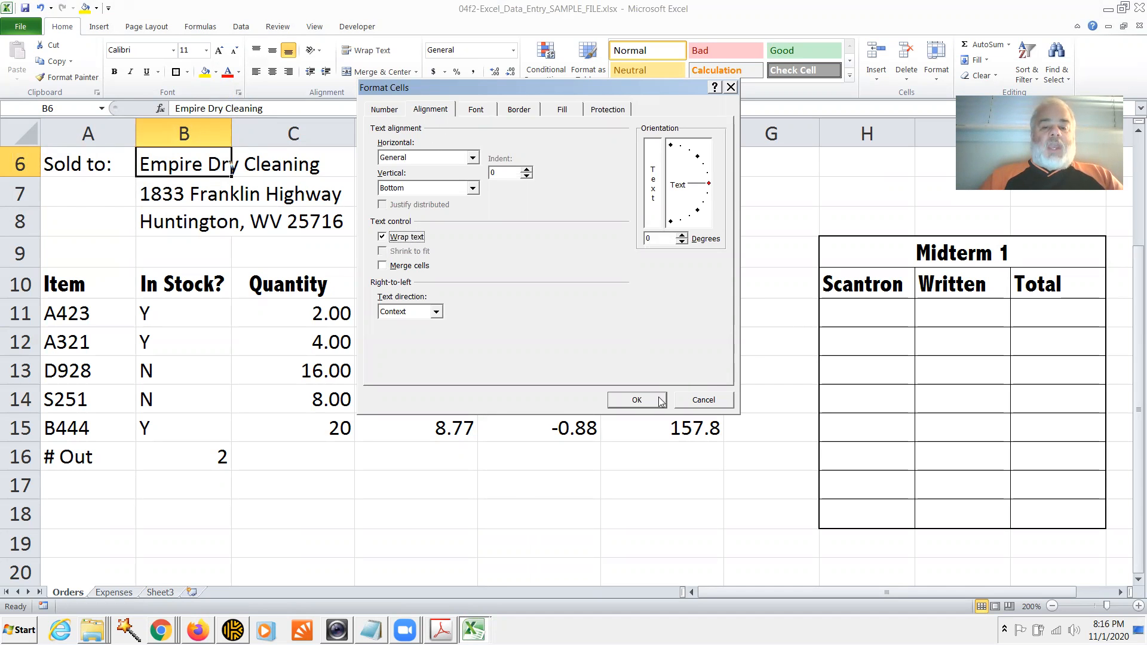
{"action": "left_click", "coordinate": [637, 400]}
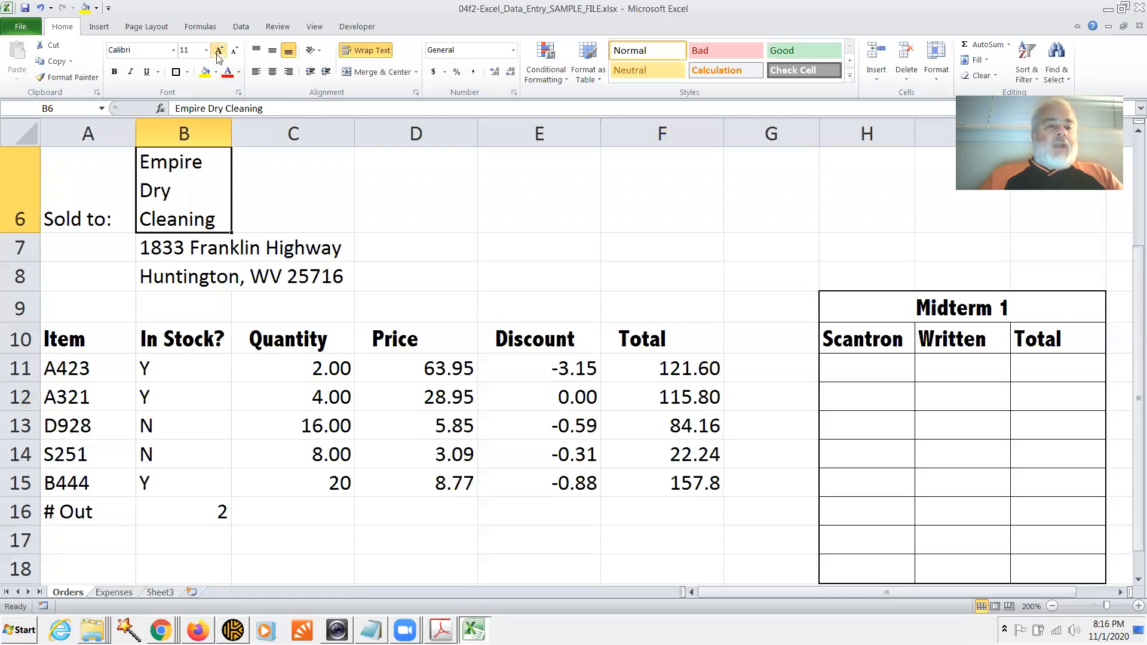
- Review the alignment settings of cell B6 in Format Cells, close them without changes, and undo the text wrapping on the company name
{"action": "left_click", "coordinate": [239, 93]}
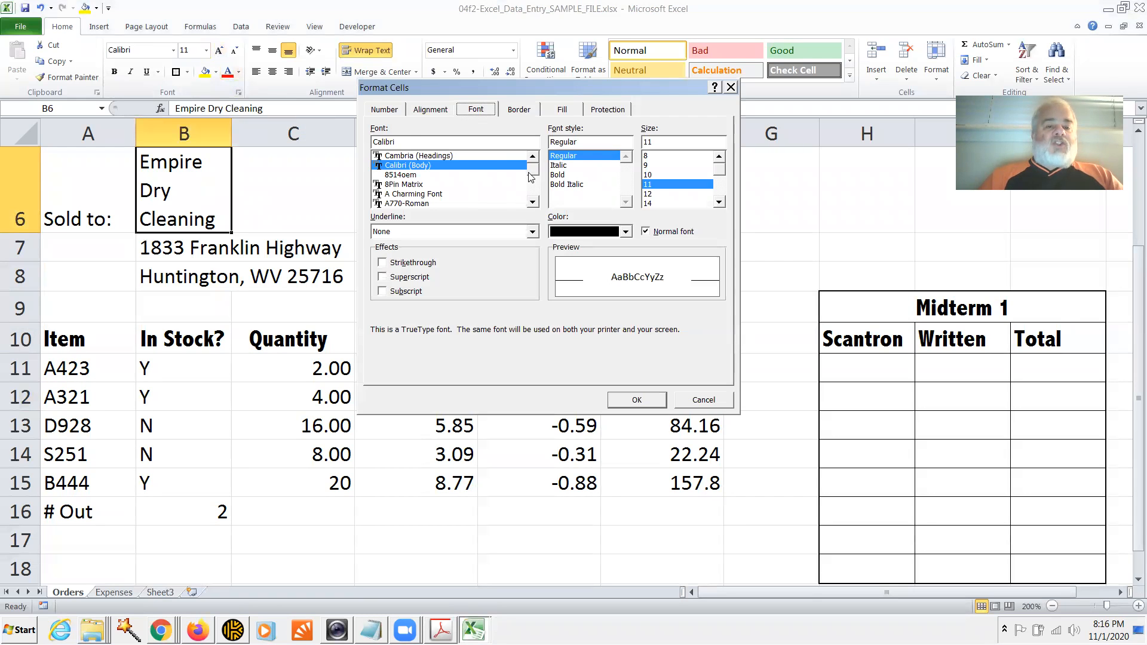
{"action": "left_click", "coordinate": [425, 111]}
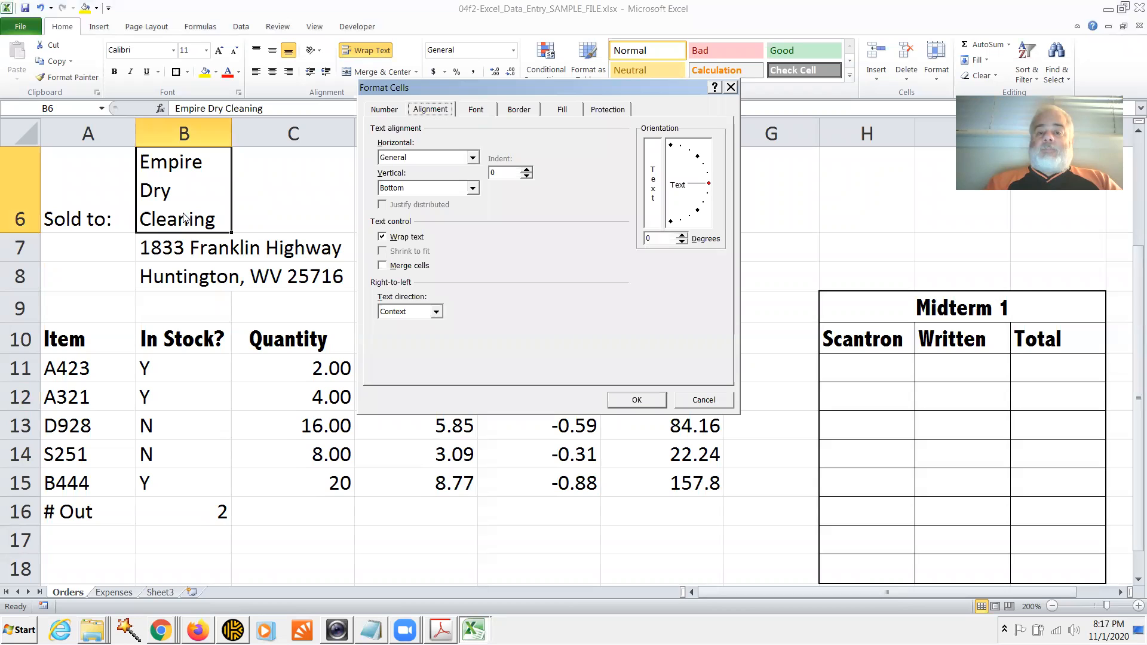
{"action": "left_click", "coordinate": [692, 406]}
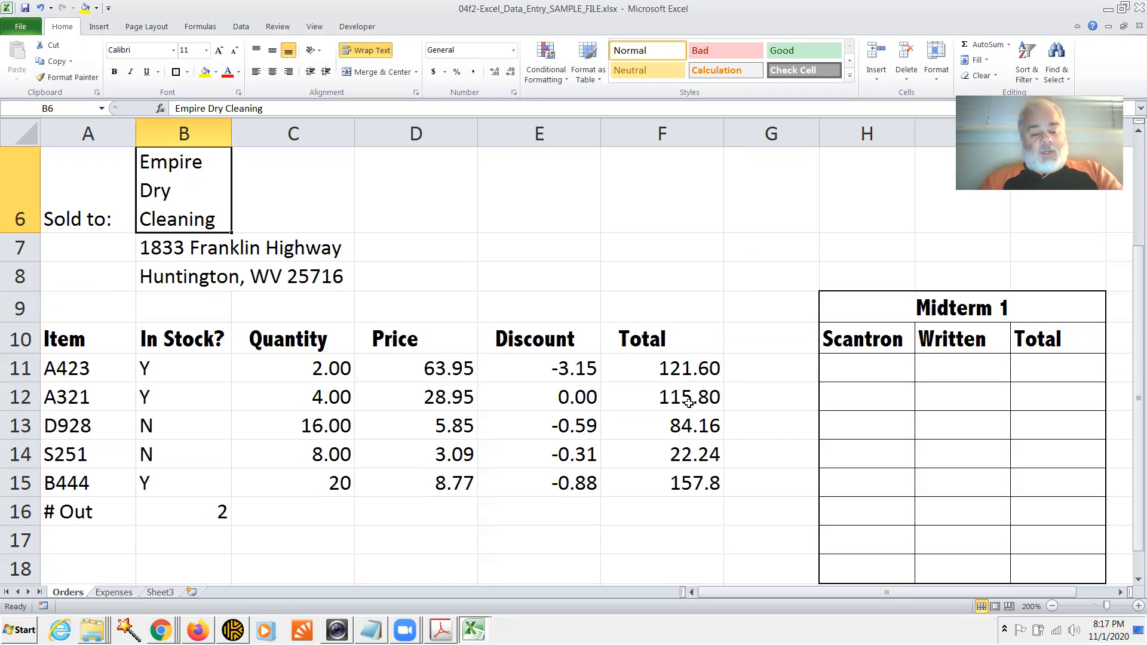
{"action": "key", "text": "ctrl+z"}
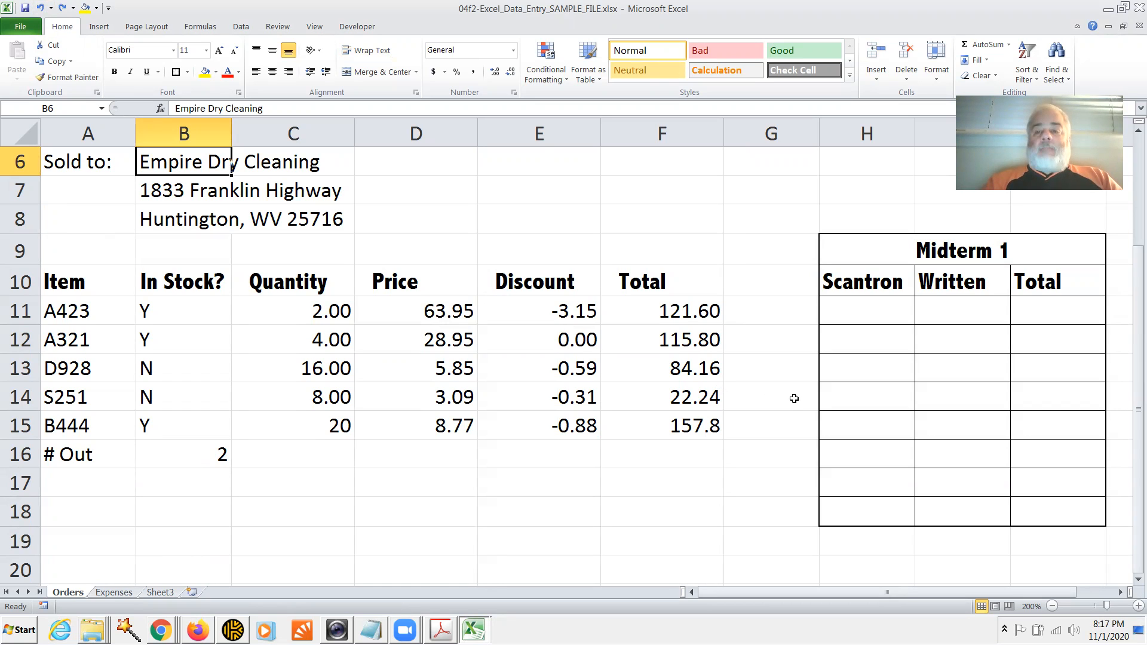
- Change the header in H10 to "Scantron (50)" and format it with wrapped, centered text
{"action": "left_click", "coordinate": [871, 289]}
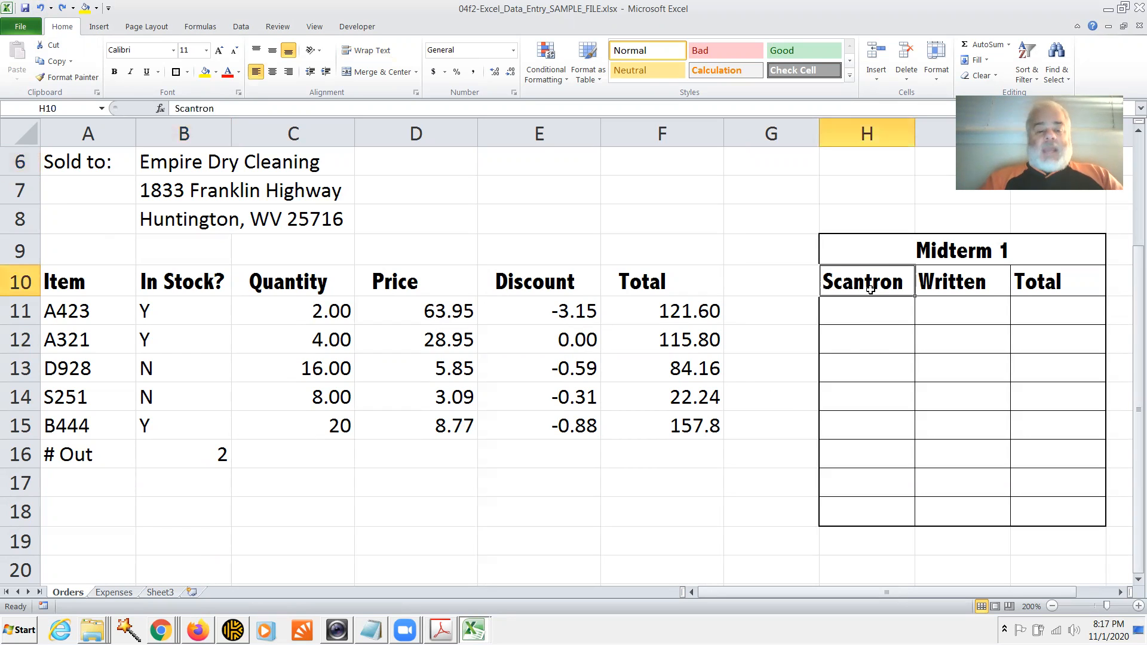
{"action": "key", "text": "F2"}
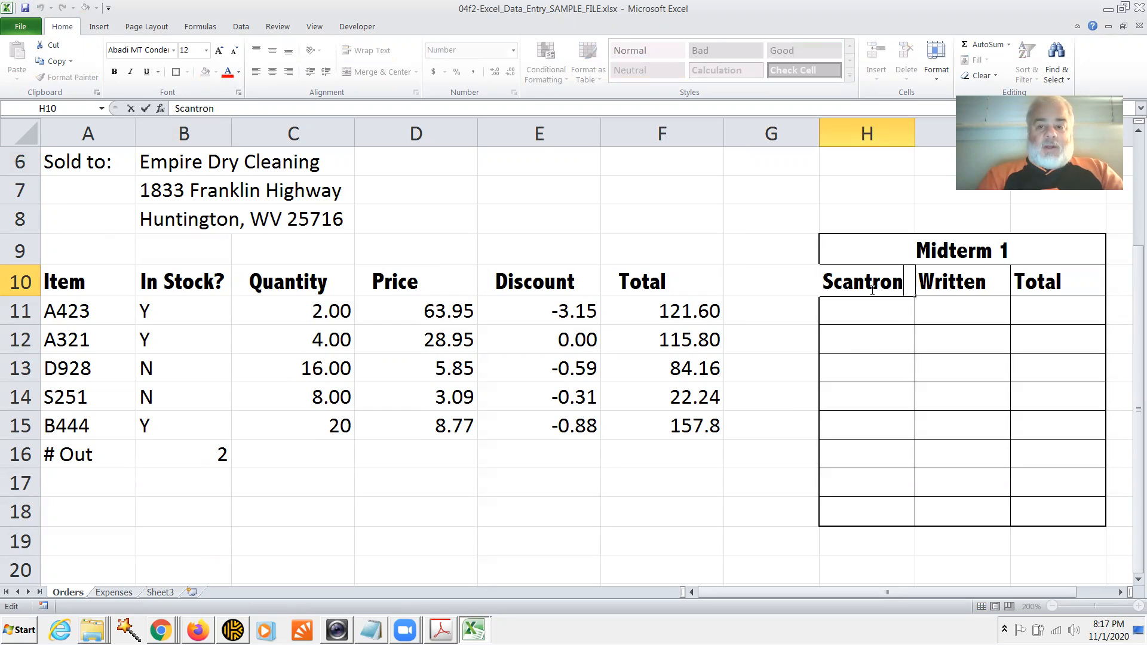
{"action": "type", "text": "("}
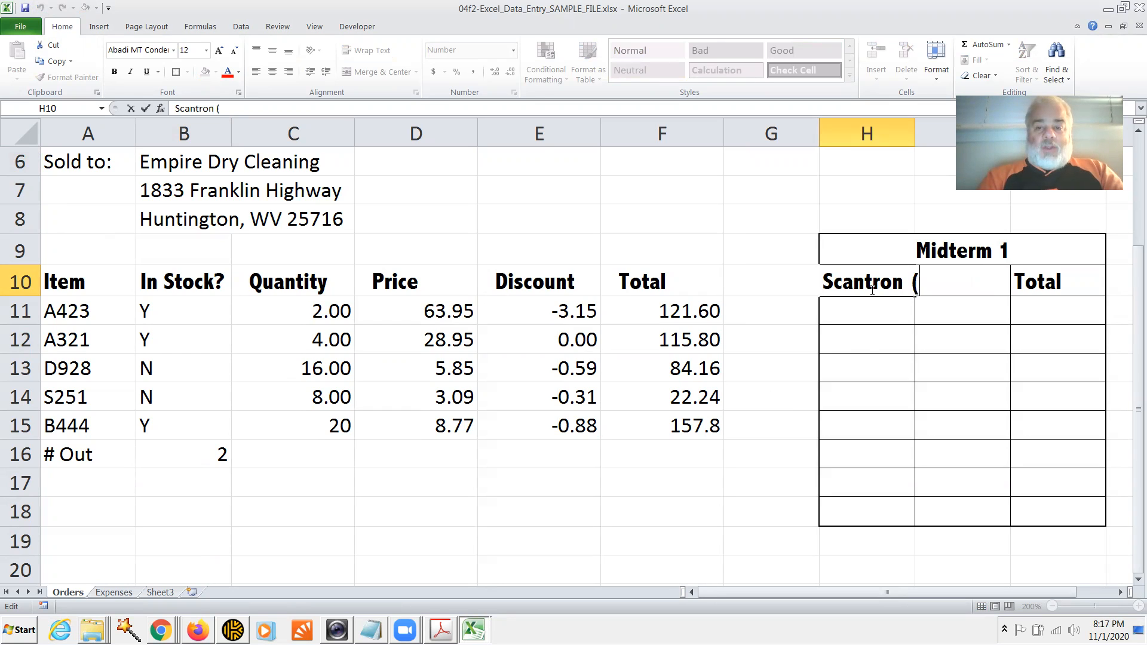
{"action": "type", "text": "50)"}
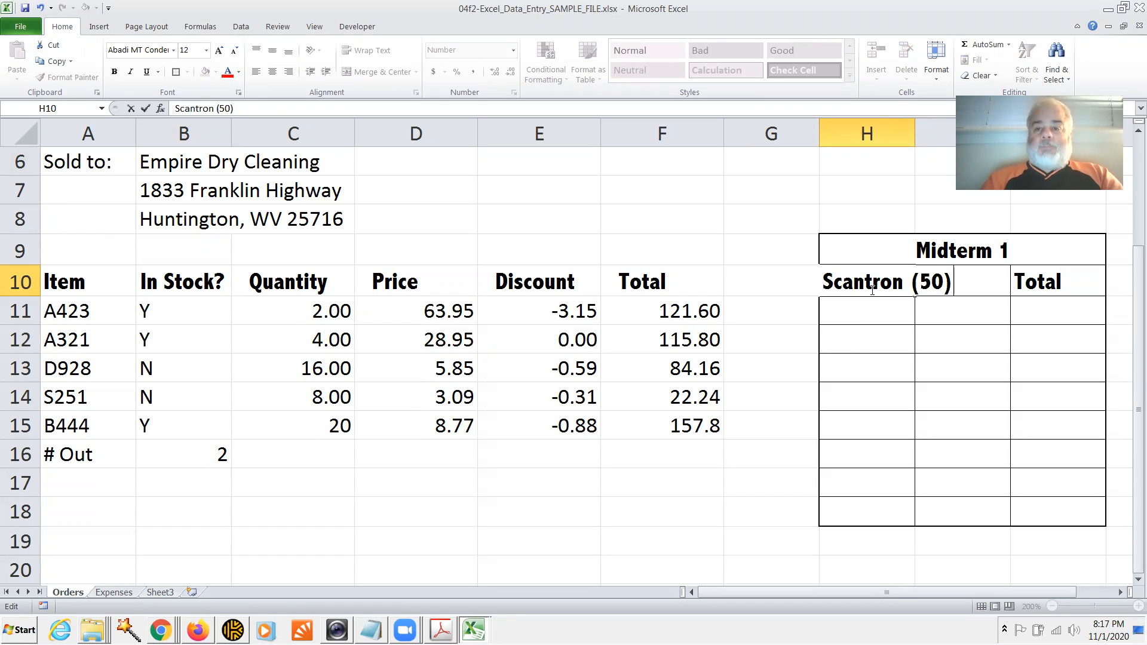
{"action": "key", "text": "Return"}
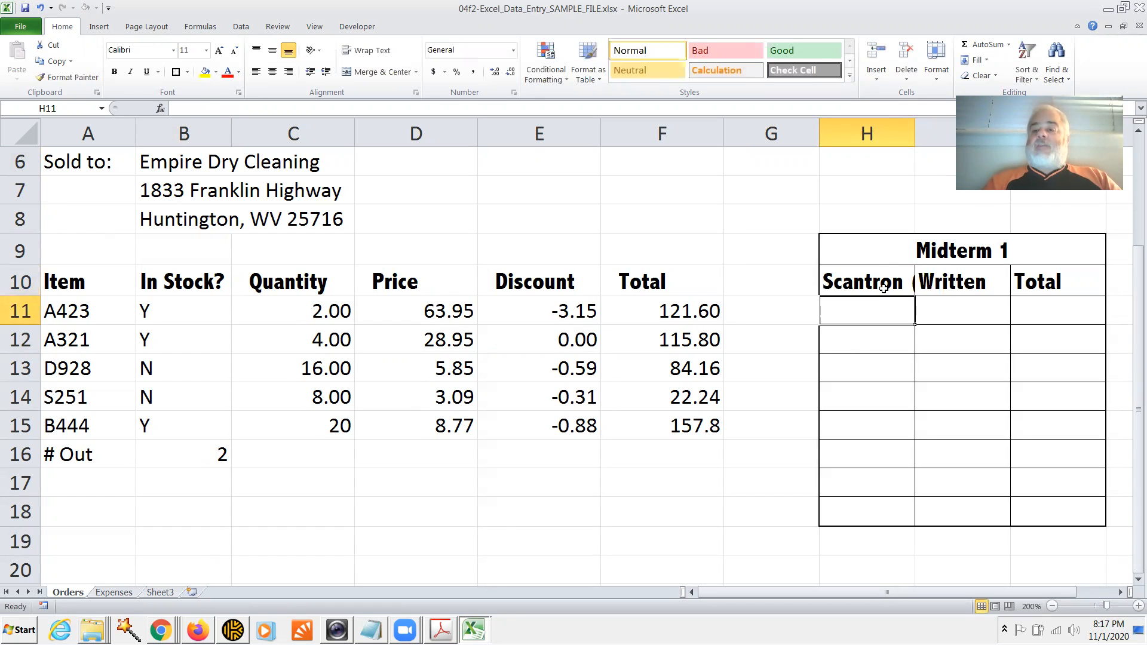
{"action": "left_click", "coordinate": [865, 286]}
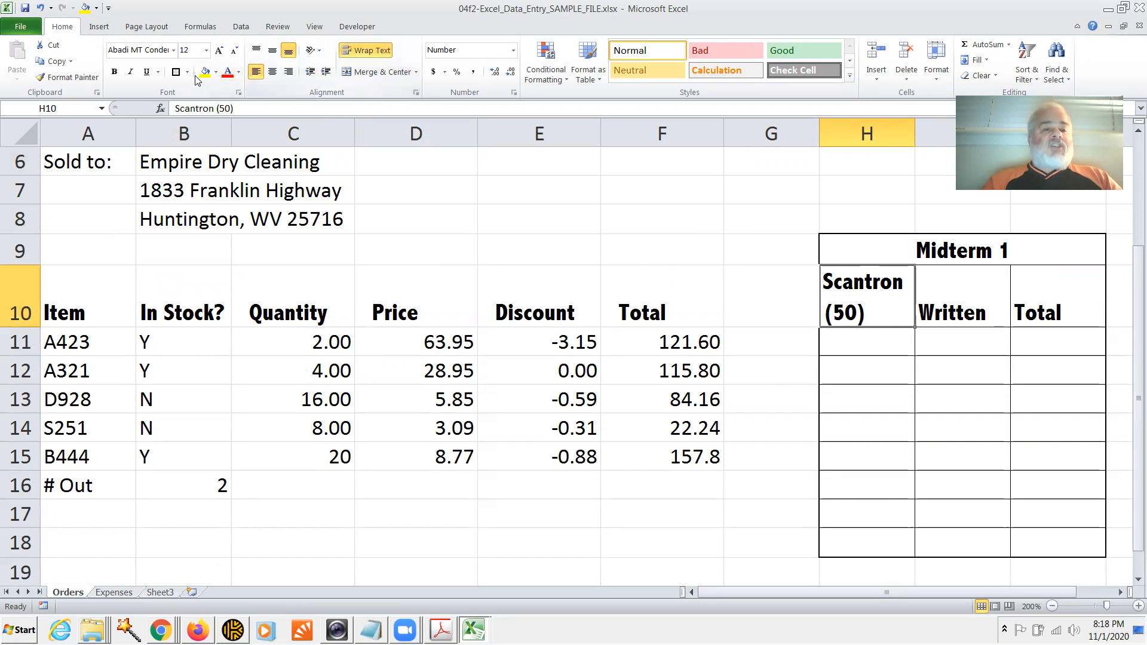
{"action": "left_click", "coordinate": [273, 73]}
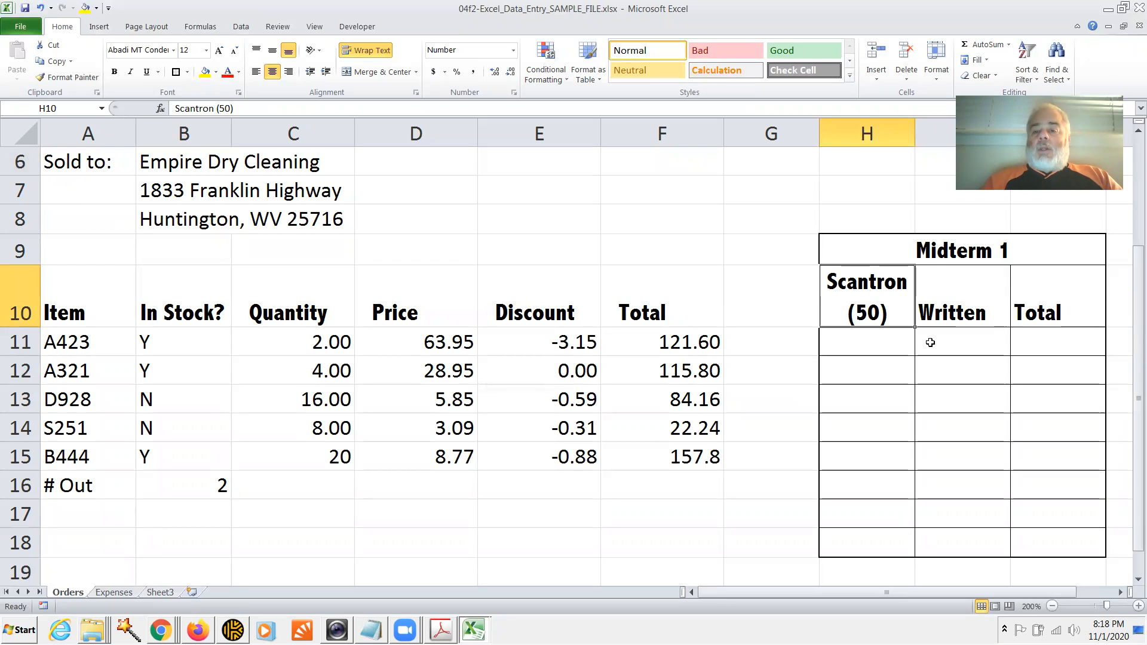
- Add "(40)" on a second line below "Written" in header cell I10 and center the header
{"action": "left_click", "coordinate": [969, 304]}
{"action": "key", "text": "F2"}
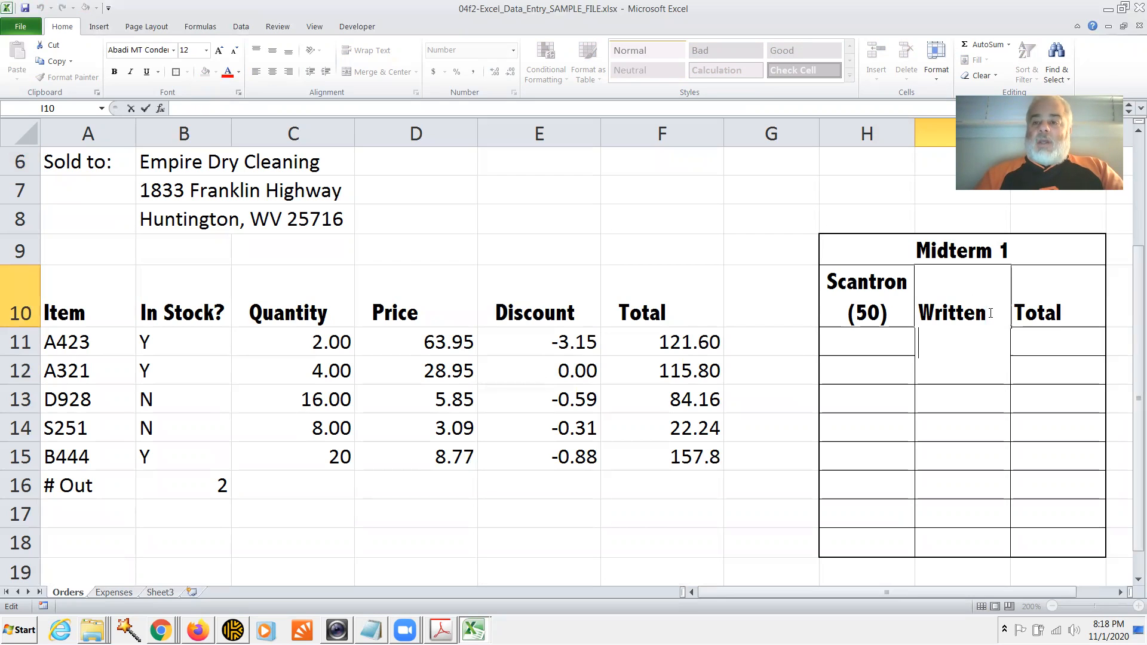
{"action": "type", "text": "(40)"}
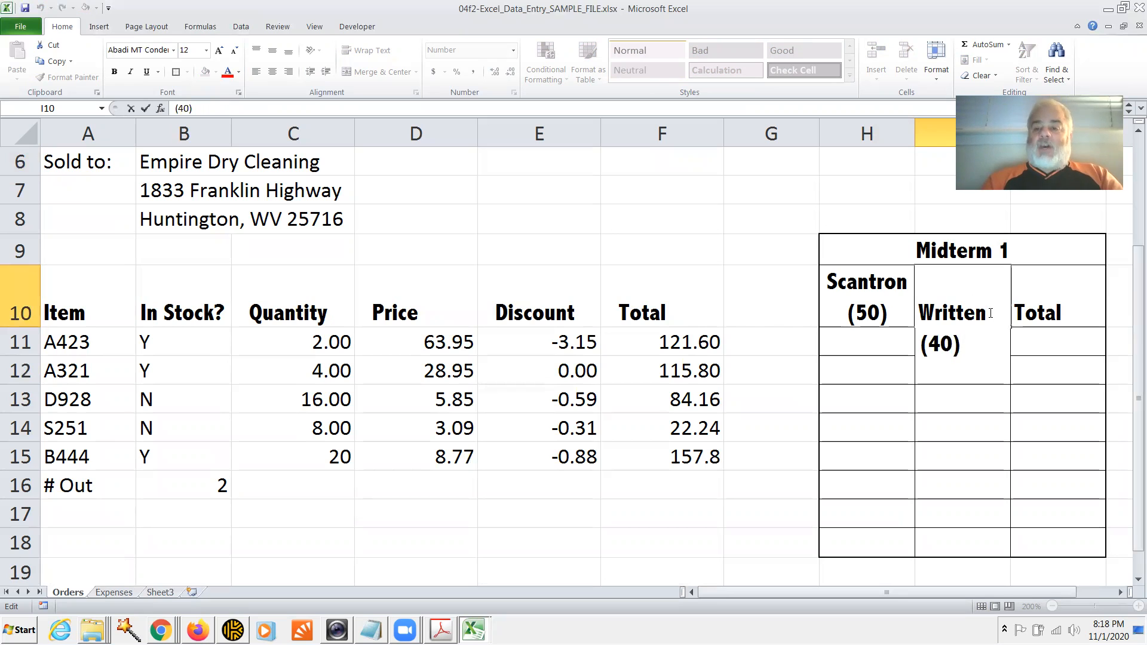
{"action": "key", "text": "Return"}
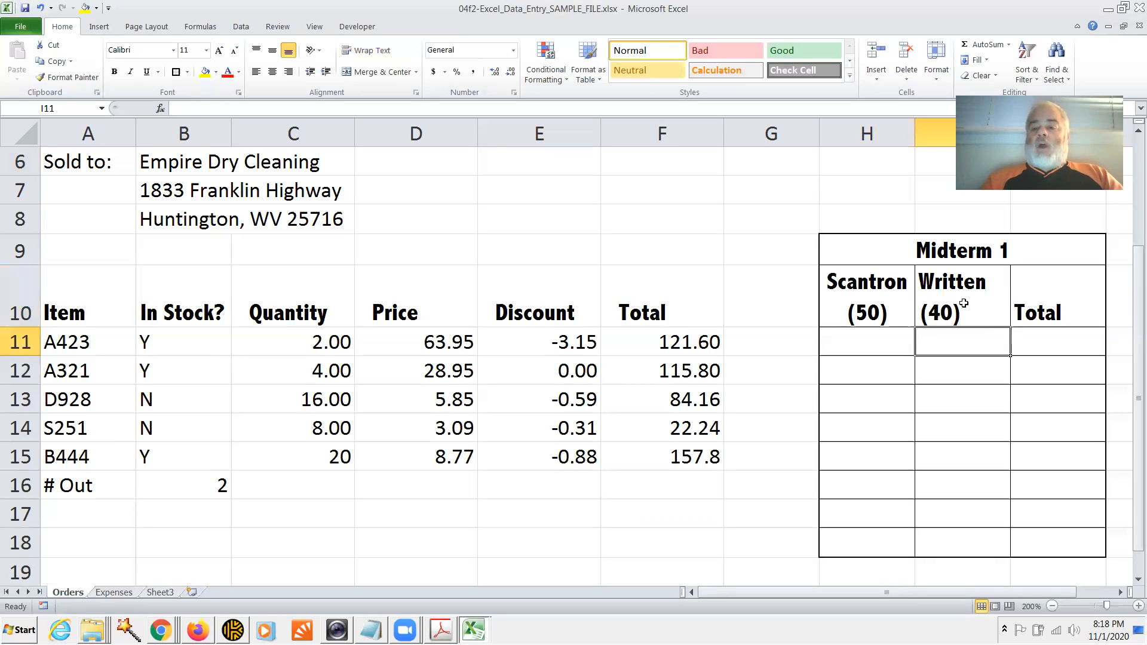
{"action": "left_click", "coordinate": [964, 304]}
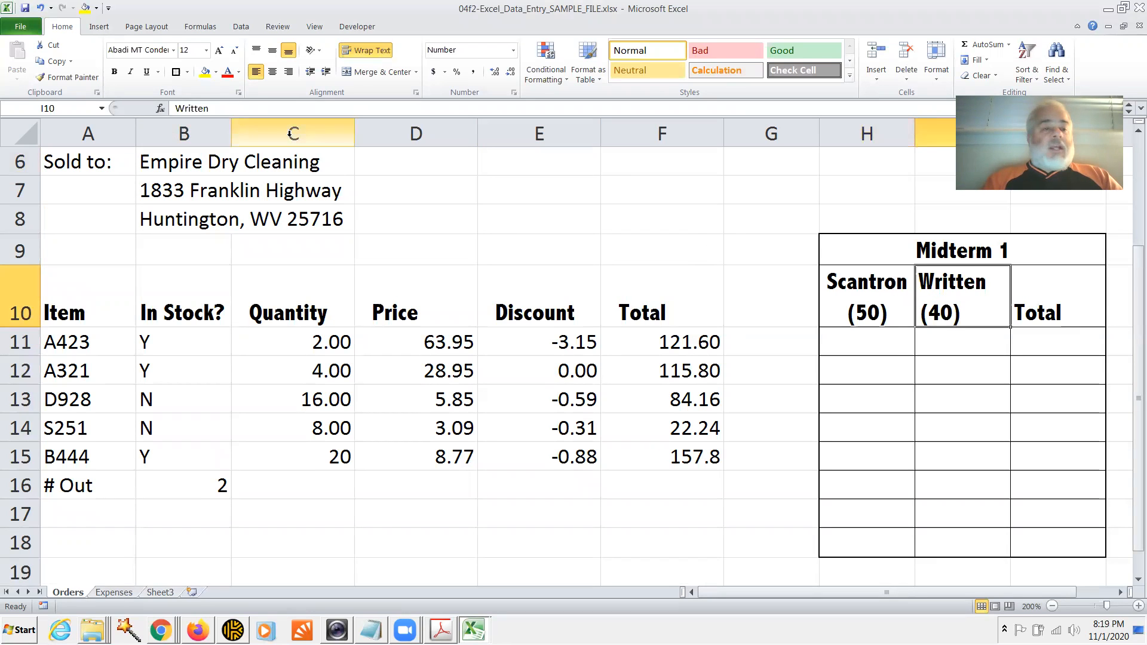
{"action": "left_click", "coordinate": [273, 71]}
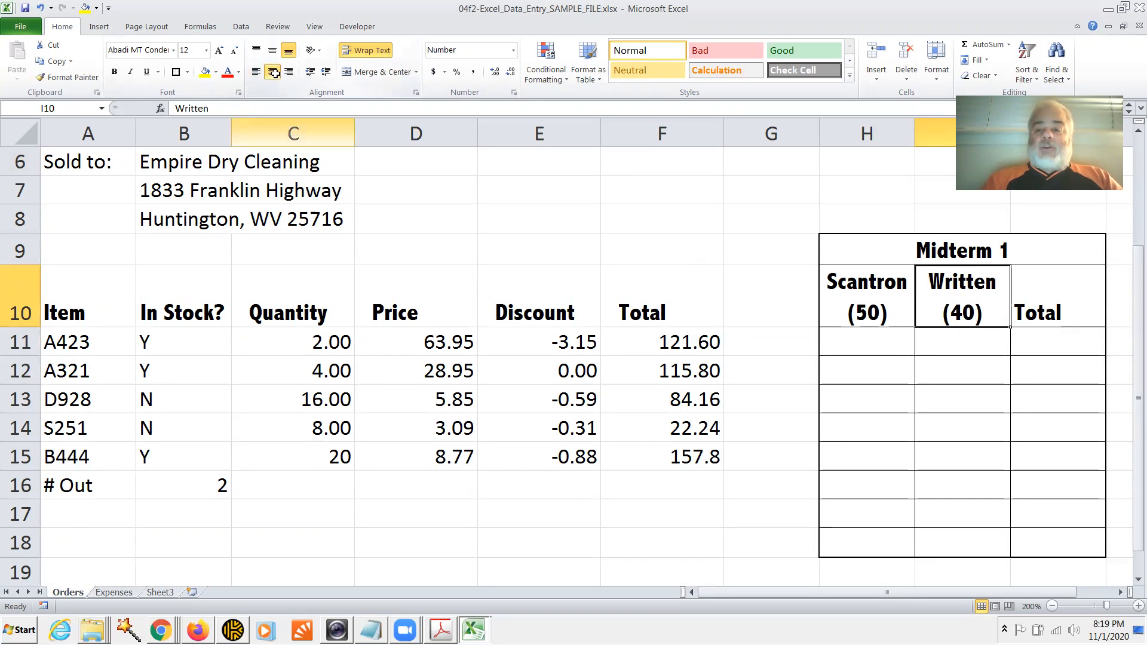
- Add "(90)" on a second line below "Total" in header cell J10 and center the header
{"action": "left_click", "coordinate": [1060, 299]}
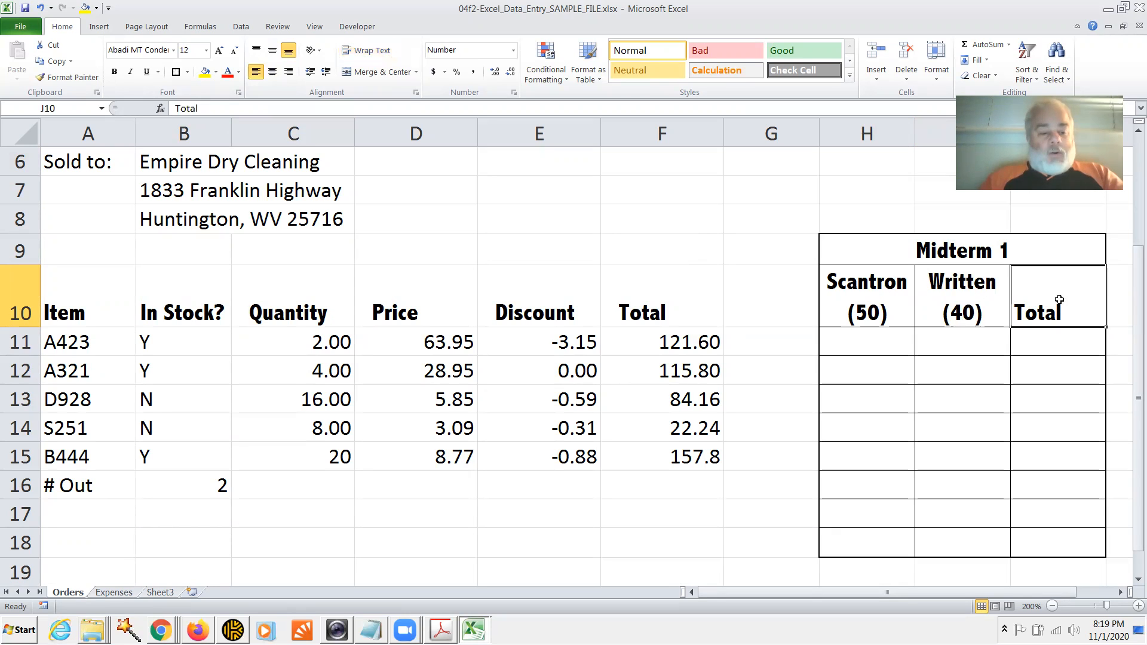
{"action": "double_click", "coordinate": [1059, 299]}
{"action": "key", "text": "alt+Return"}
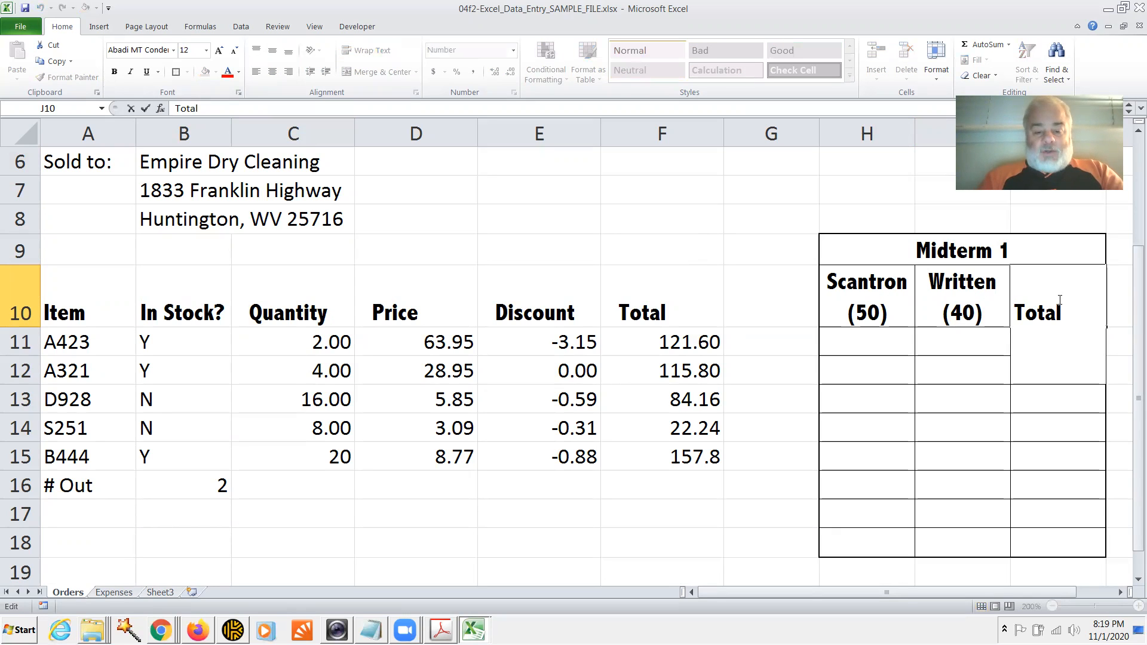
{"action": "type", "text": "(9"}
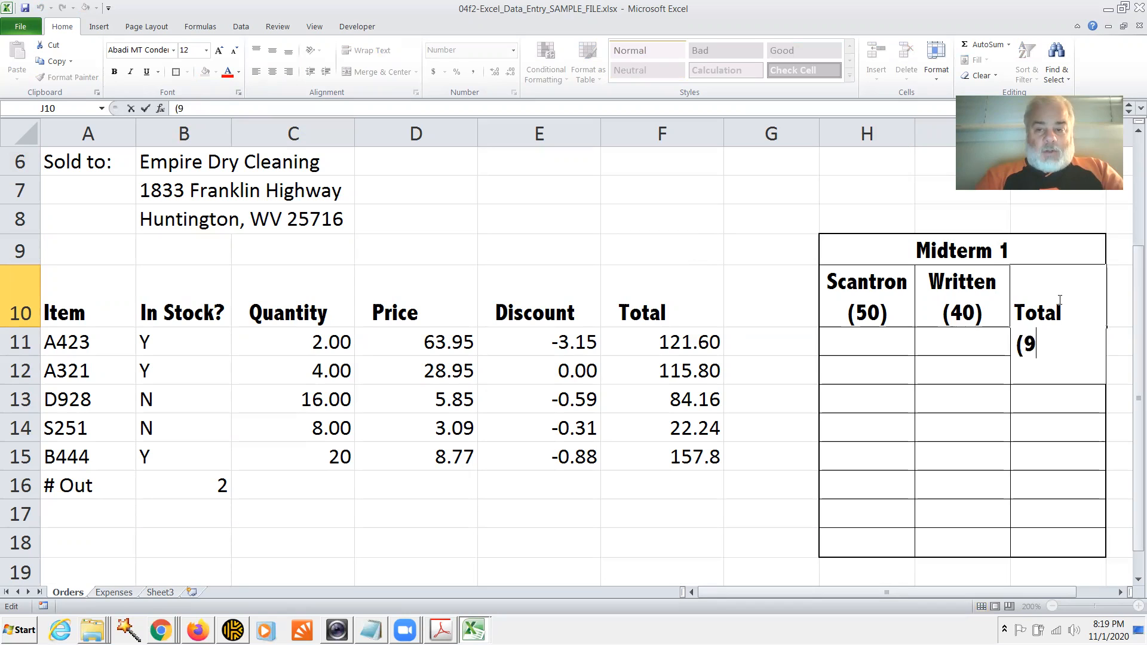
{"action": "type", "text": "0)"}
{"action": "key", "text": "Return"}
{"action": "left_click", "coordinate": [1059, 300]}
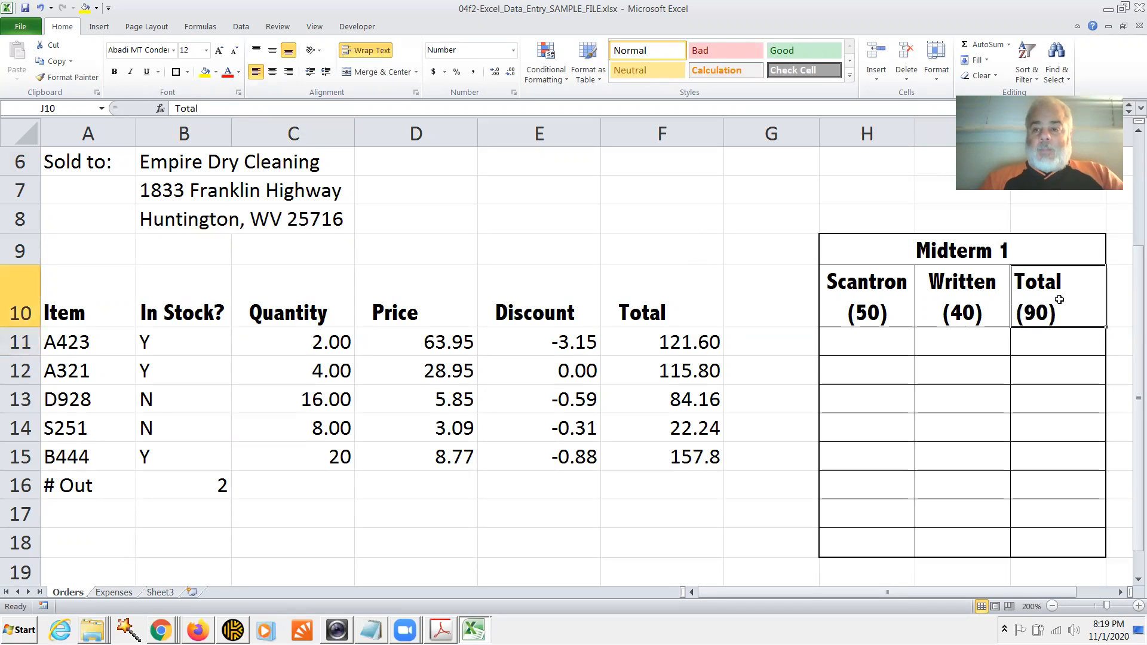
{"action": "left_click", "coordinate": [272, 72]}
{"action": "left_click", "coordinate": [1040, 399]}
- Write "* All cells marked with an asterisk indicate a student who has been granted an extension for the midterm." in cell A21
{"action": "left_click_drag", "start_coordinate": [1133, 375], "coordinate": [1131, 439]}
{"action": "scroll", "coordinate": [1129, 580], "scroll_direction": "down", "scroll_amount": 3}
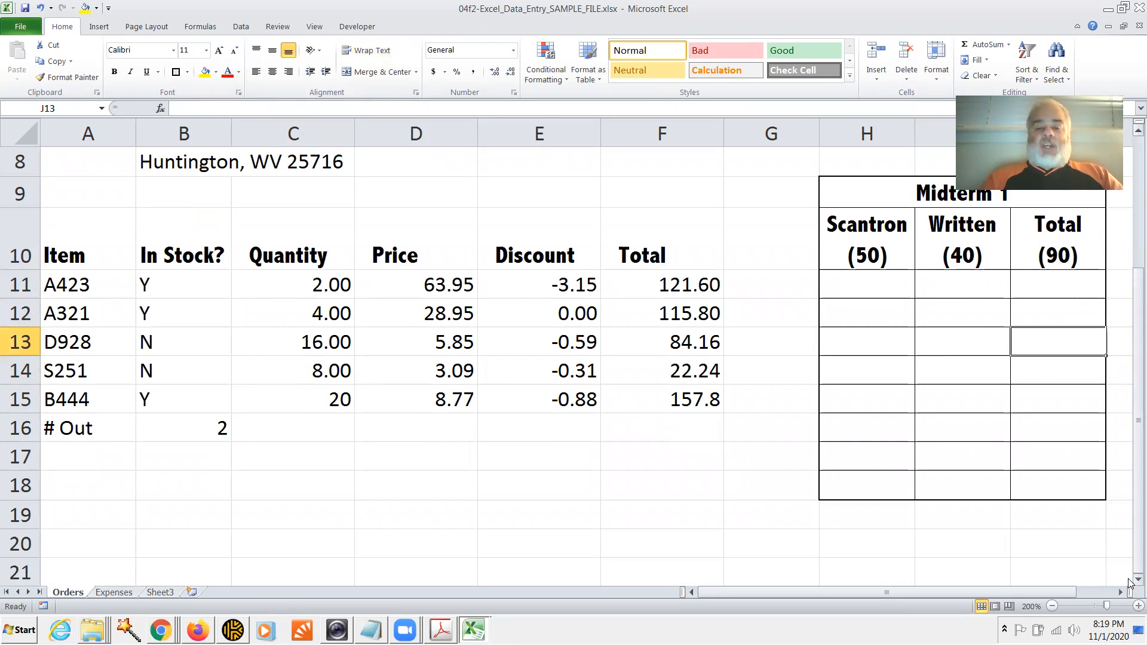
{"action": "scroll", "coordinate": [1129, 581], "scroll_direction": "down", "scroll_amount": 1}
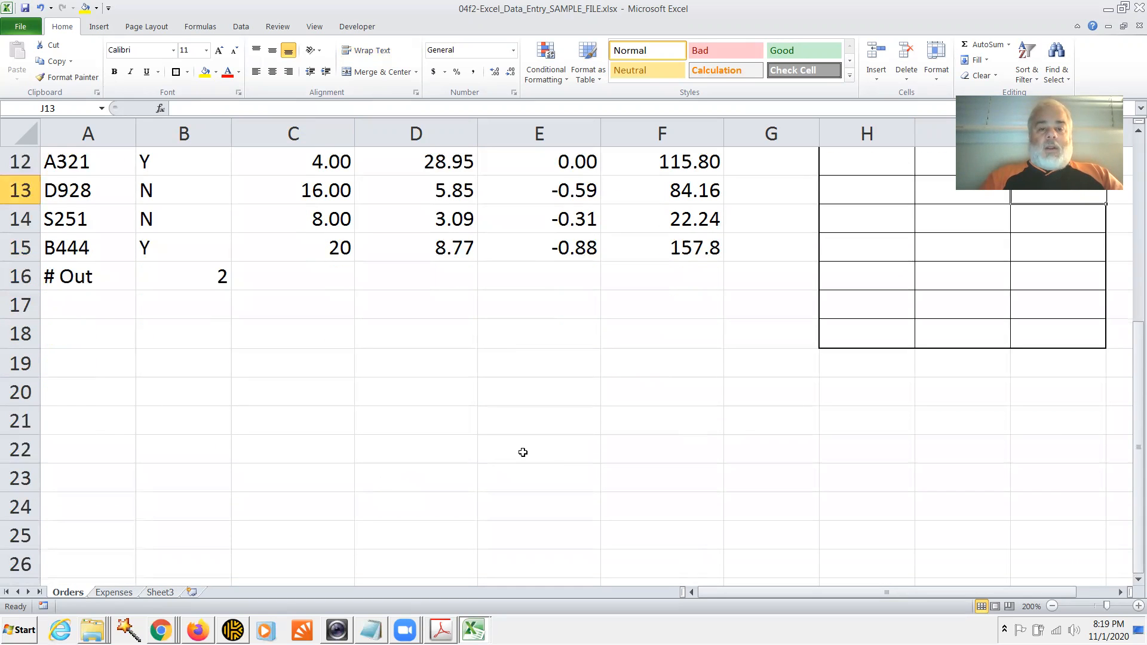
{"action": "left_click", "coordinate": [96, 417]}
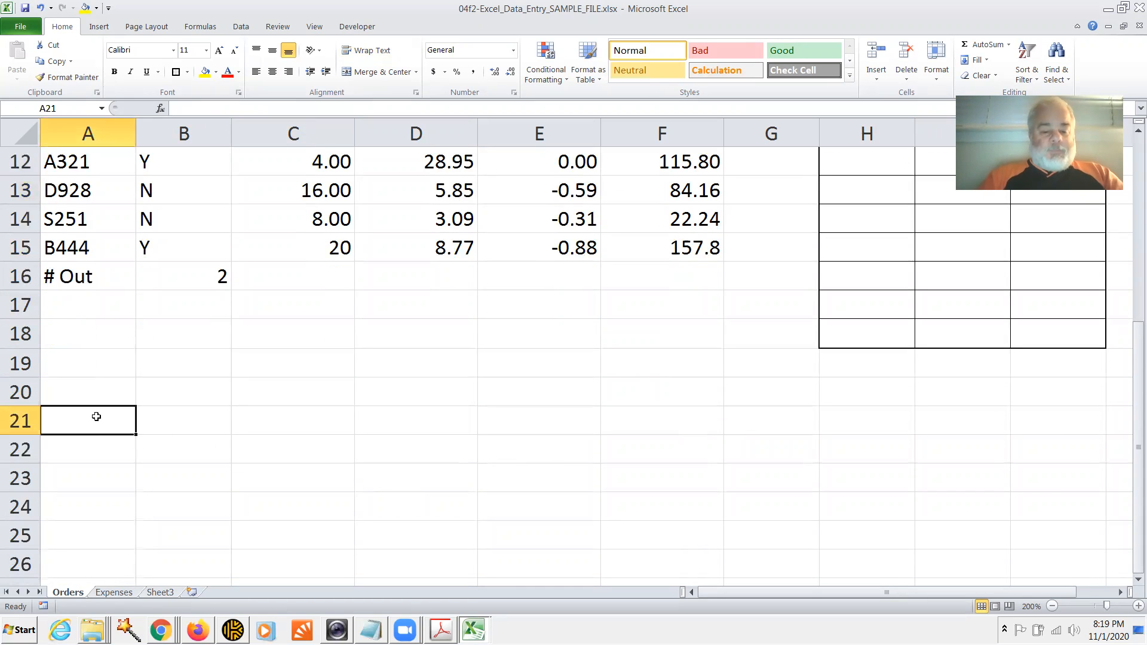
{"action": "type", "text": "*"}
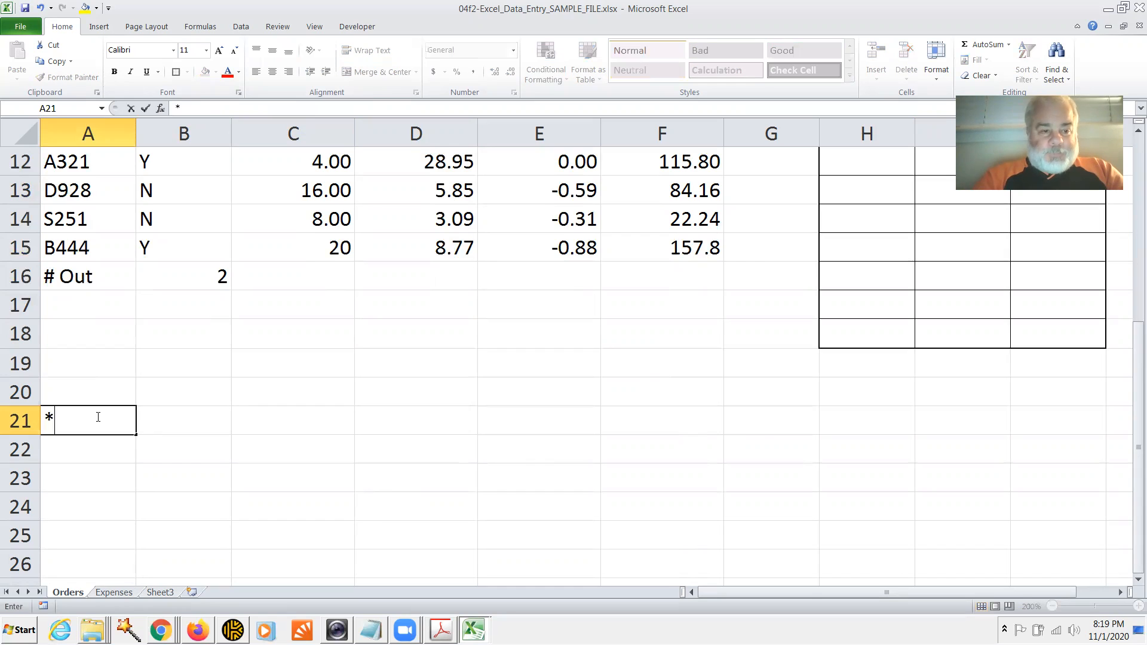
{"action": "type", "text": " A"}
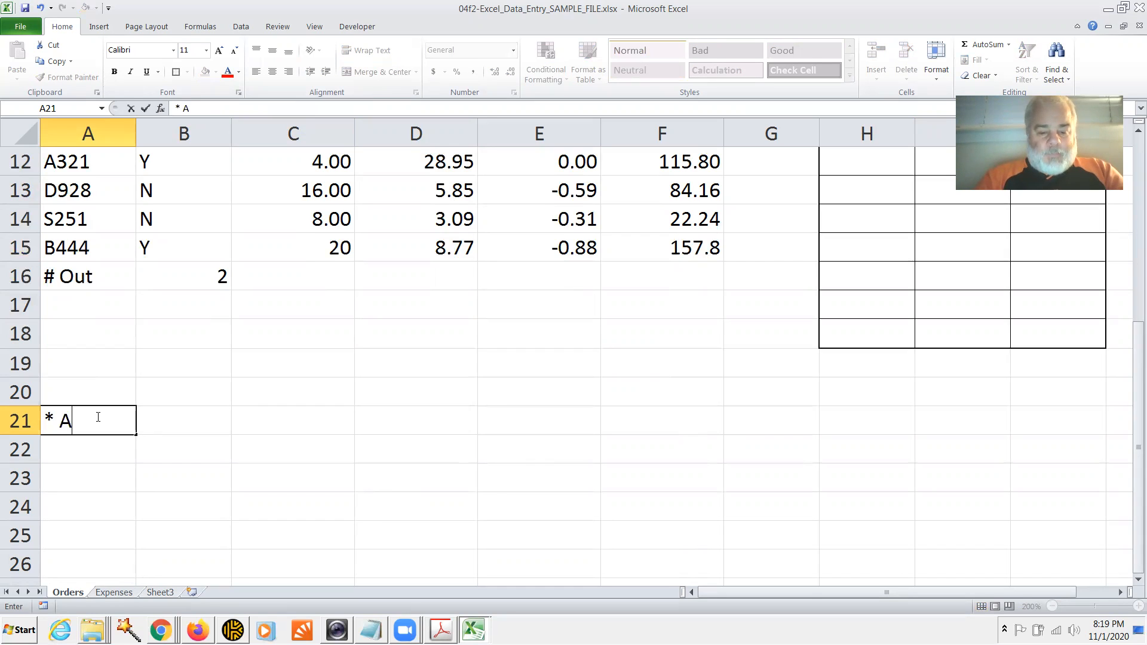
{"action": "type", "text": "ll cells "}
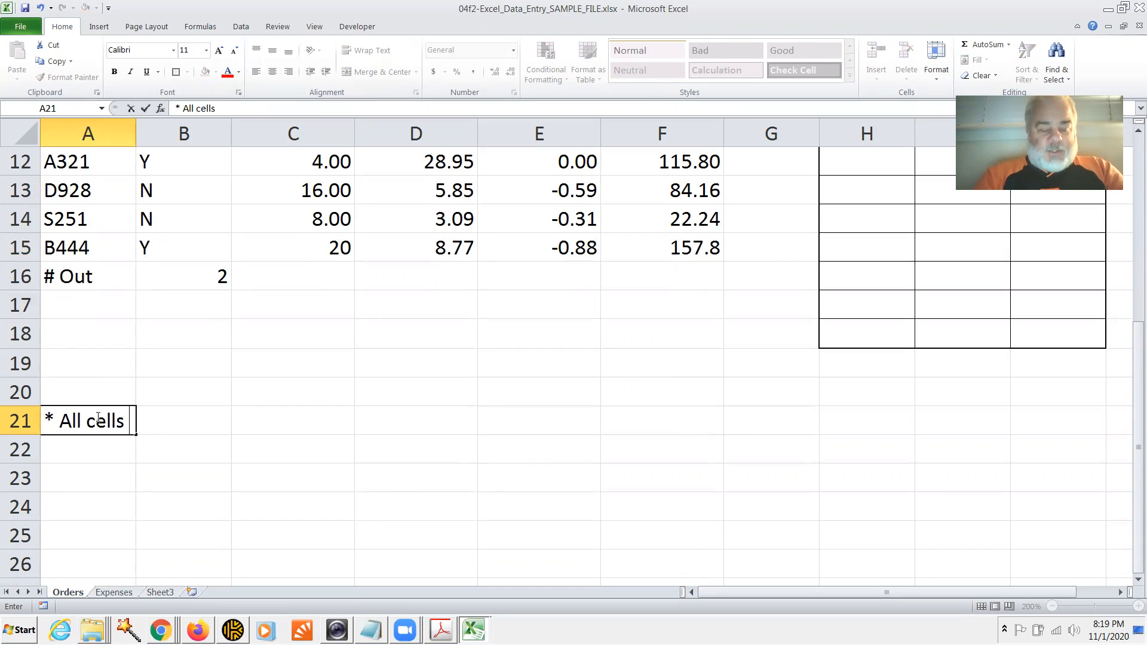
{"action": "type", "text": "marked "}
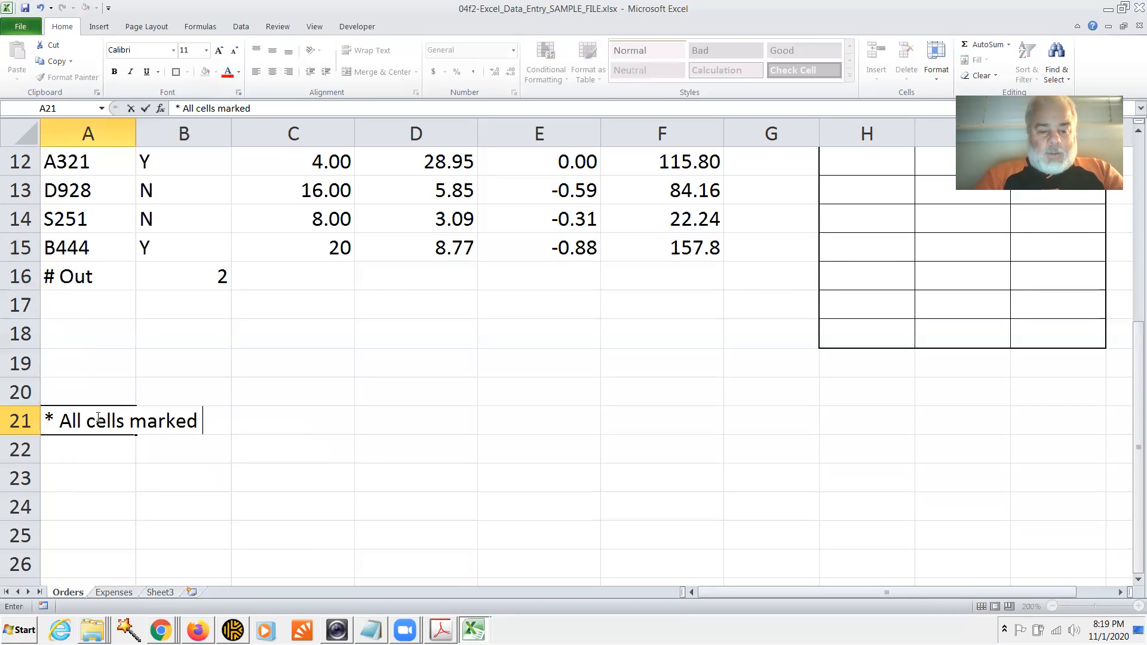
{"action": "type", "text": "with an "}
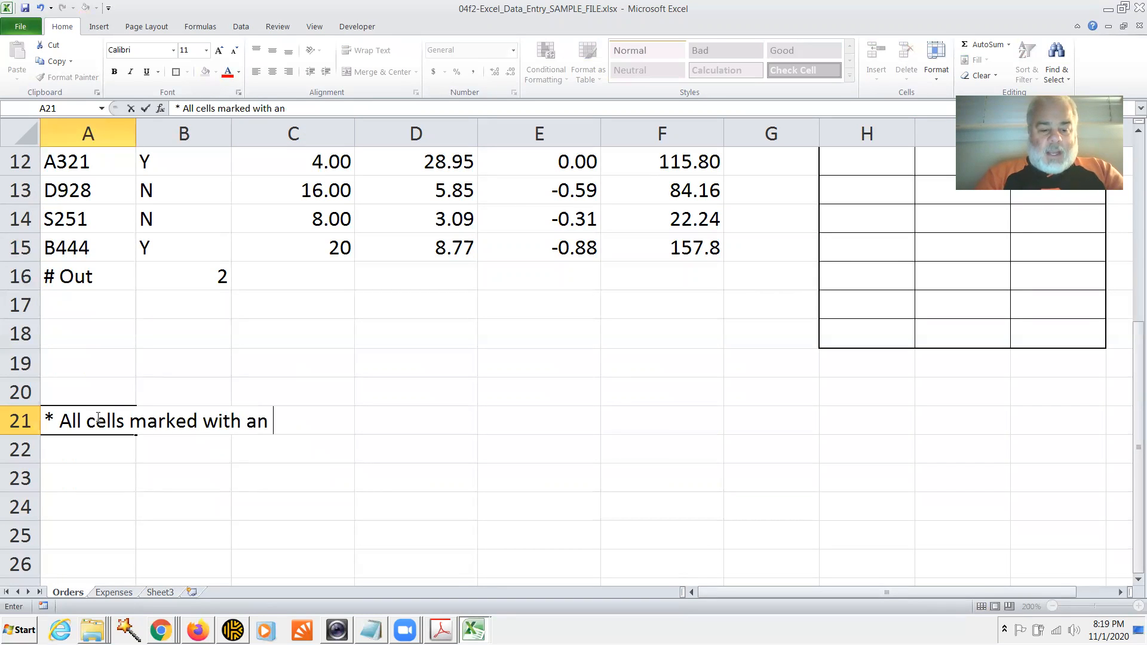
{"action": "type", "text": "asteris"}
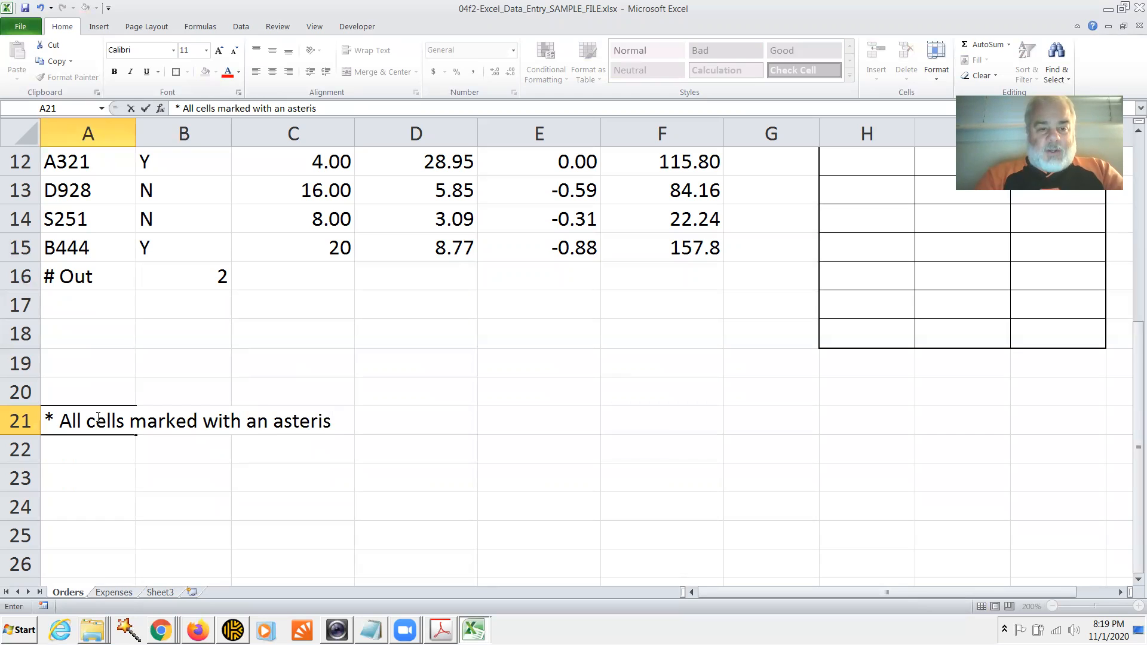
{"action": "key", "text": "BackSpace"}
{"action": "type", "text": "sk indicate a student who has been gre"}
{"action": "key", "text": "BackSpace"}
{"action": "type", "text": "anted an extension for the midter"}
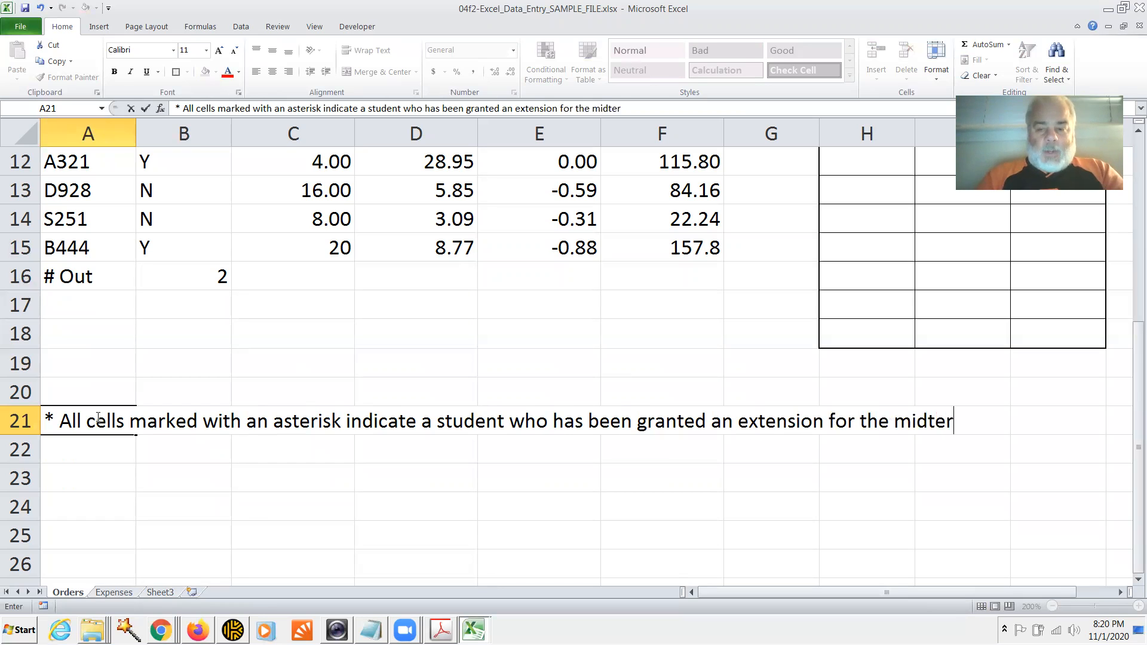
{"action": "type", "text": "m."}
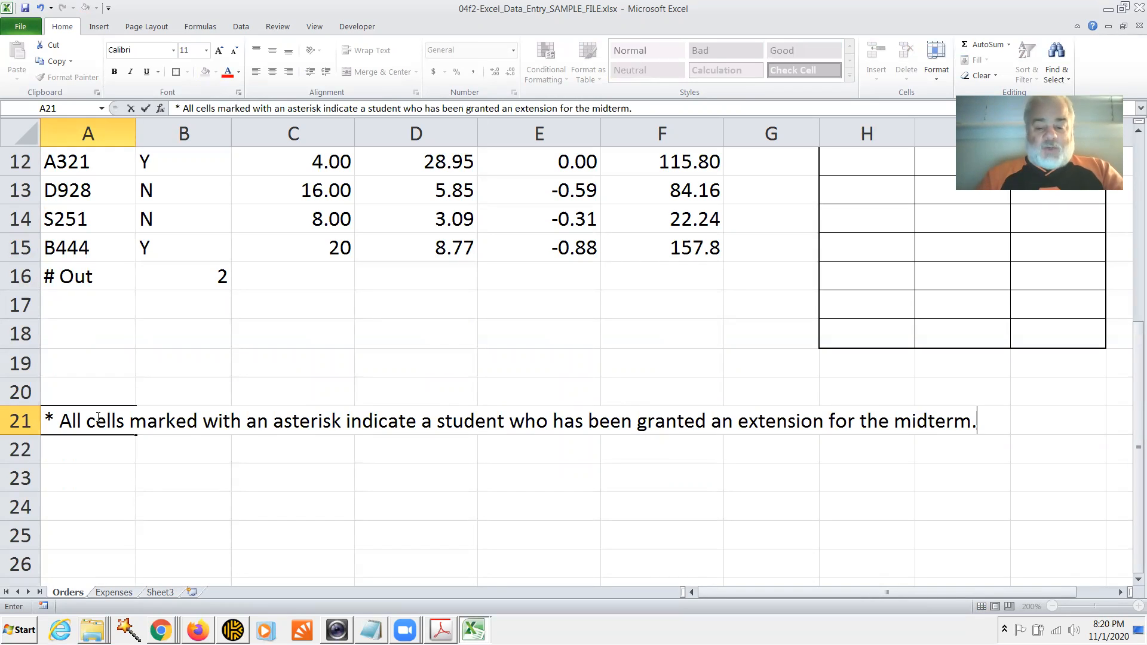
- Add a second line in cell A21 reading "Be sure to verify that these students do not have a deduction for being late."
{"action": "key", "text": "alt+Return"}
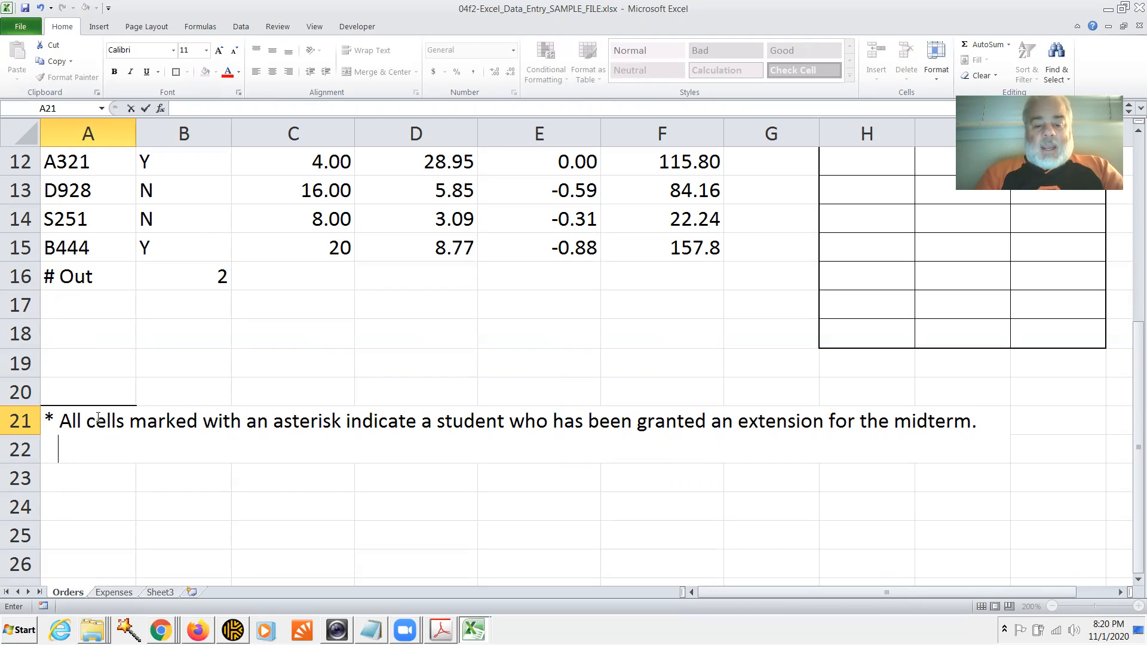
{"action": "type", "text": "Besur"}
{"action": "key", "text": "BackSpace"}
{"action": "key", "text": "BackSpace"}
{"action": "key", "text": "BackSpace"}
{"action": "type", "text": "s"}
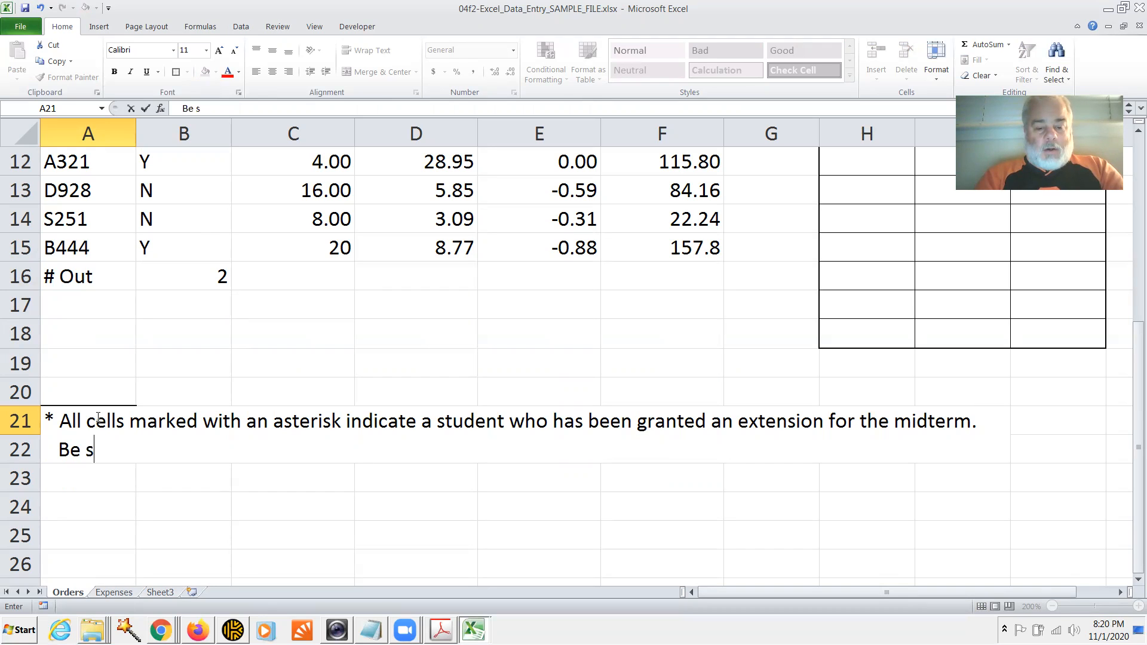
{"action": "type", "text": "ure to"}
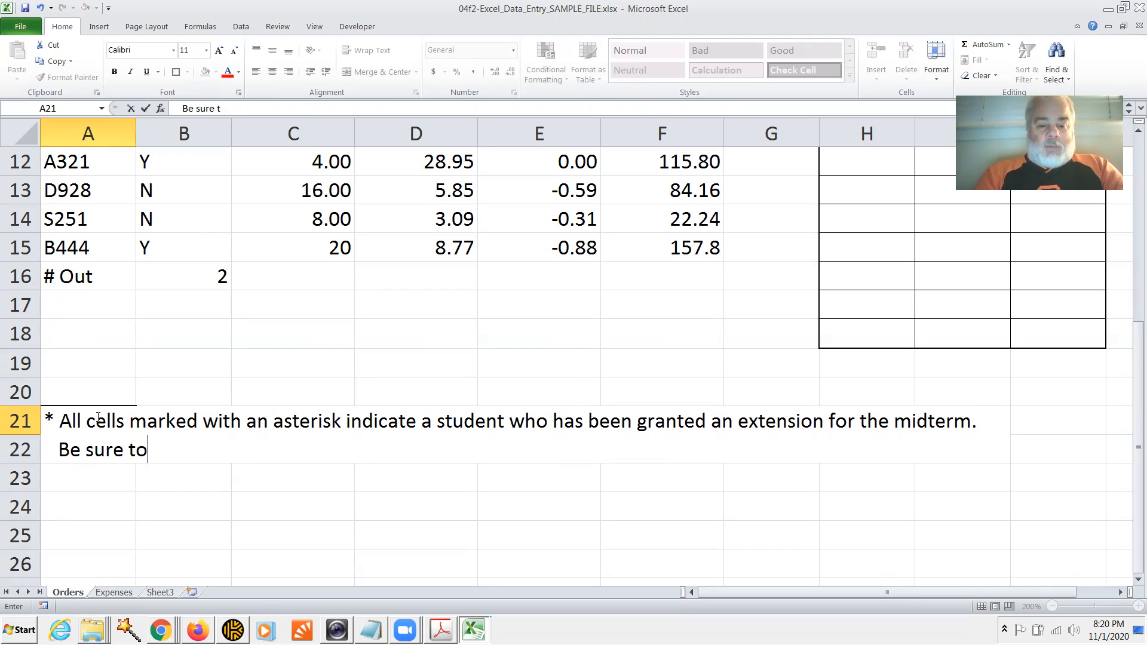
{"action": "type", "text": " verif"}
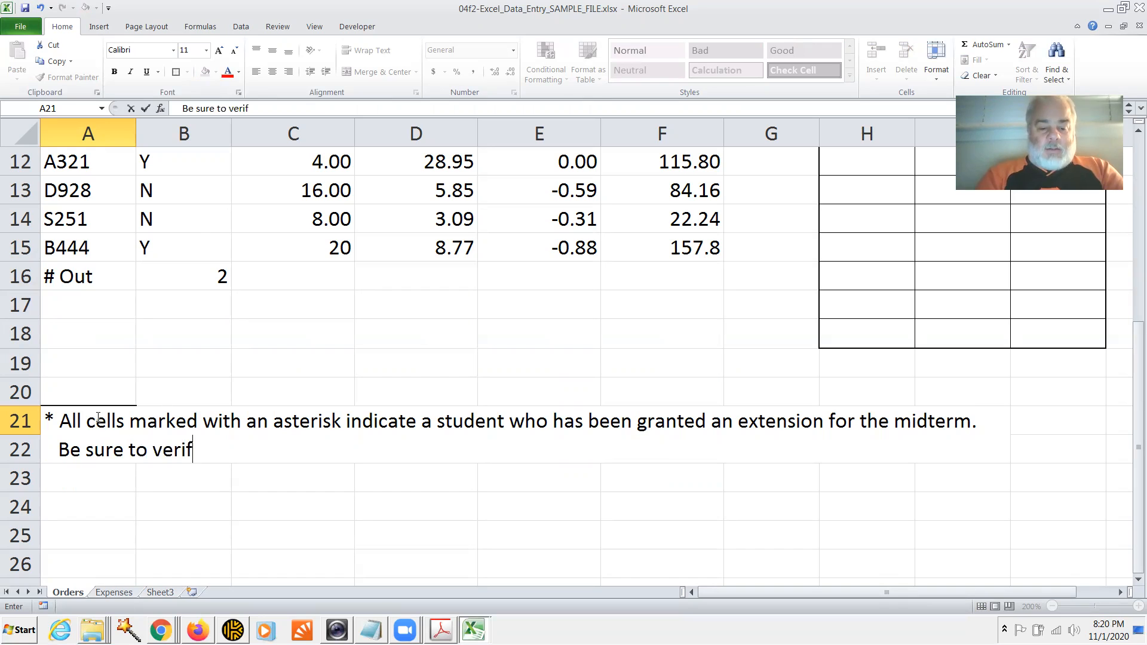
{"action": "type", "text": "y that these"}
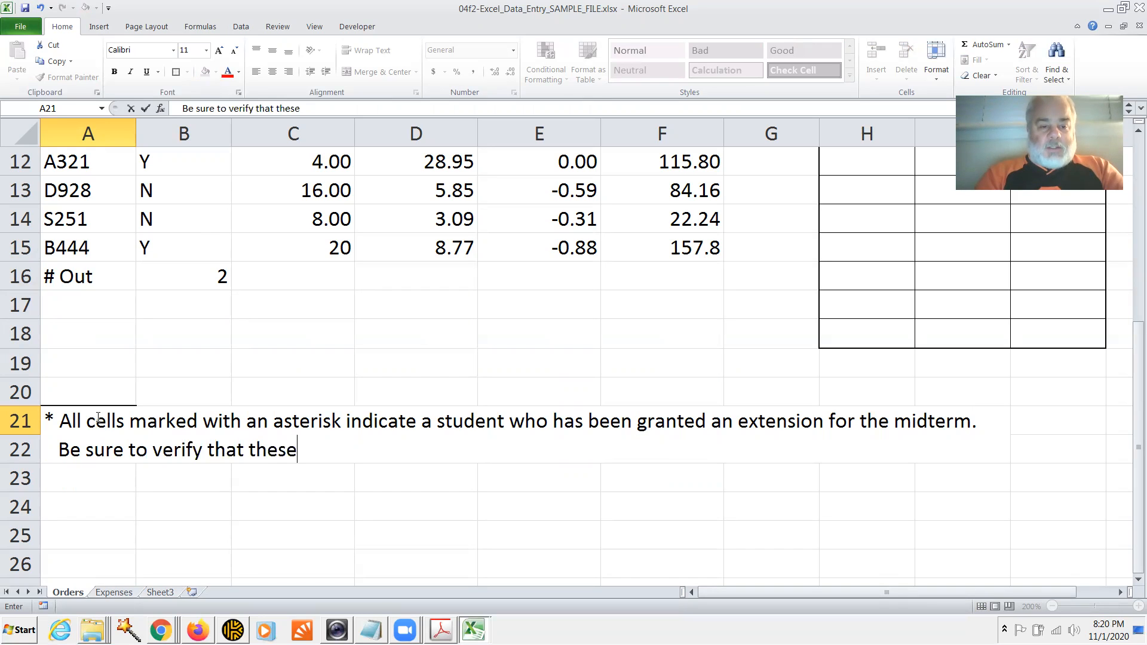
{"action": "type", "text": " styudent"}
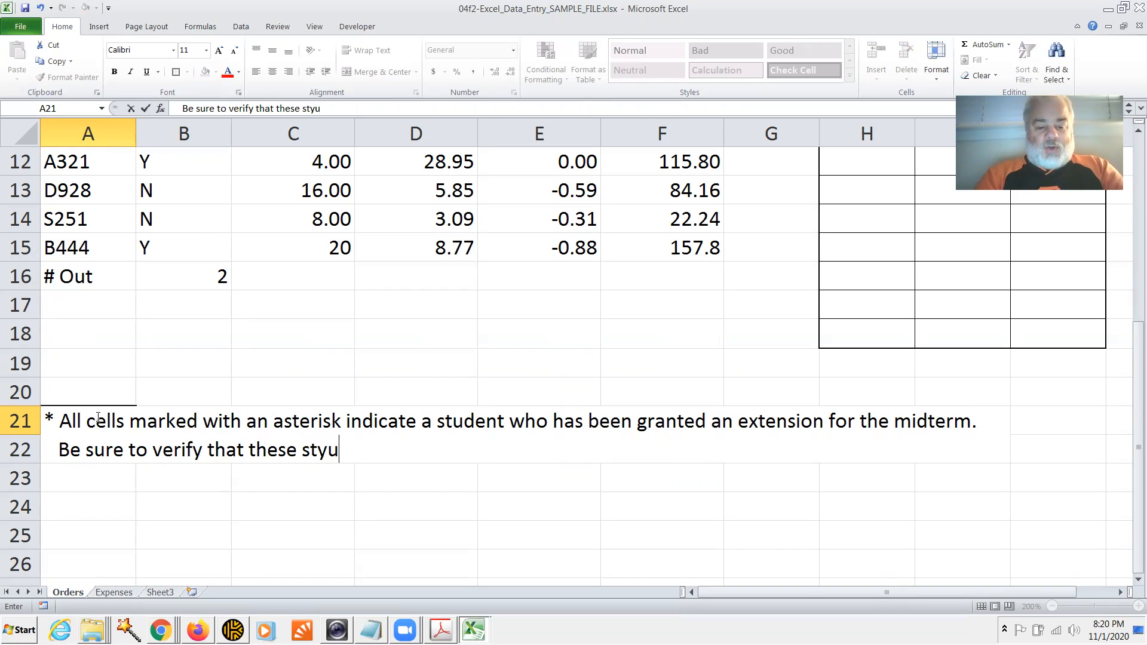
{"action": "key", "text": "BackSpace"}
{"action": "type", "text": "s"}
{"action": "key", "text": "BackSpace"}
{"action": "key", "text": "BackSpace"}
{"action": "key", "text": "BackSpace"}
{"action": "key", "text": "BackSpace"}
{"action": "key", "text": "BackSpace"}
{"action": "key", "text": "BackSpace"}
{"action": "type", "text": "ude"}
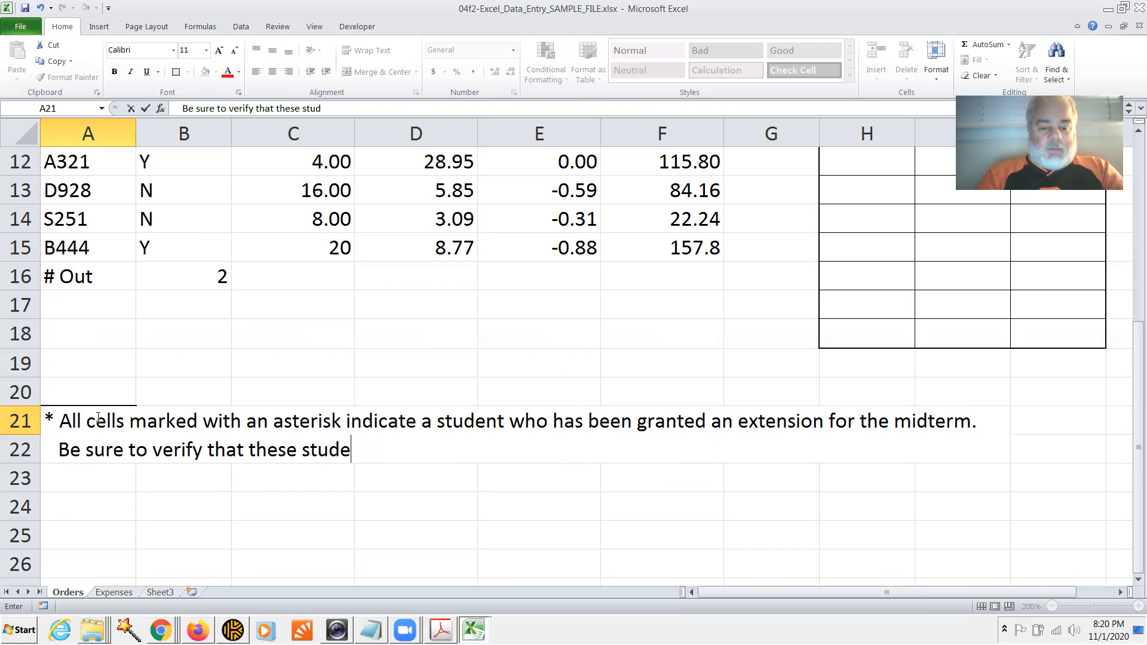
{"action": "type", "text": "nts do no"}
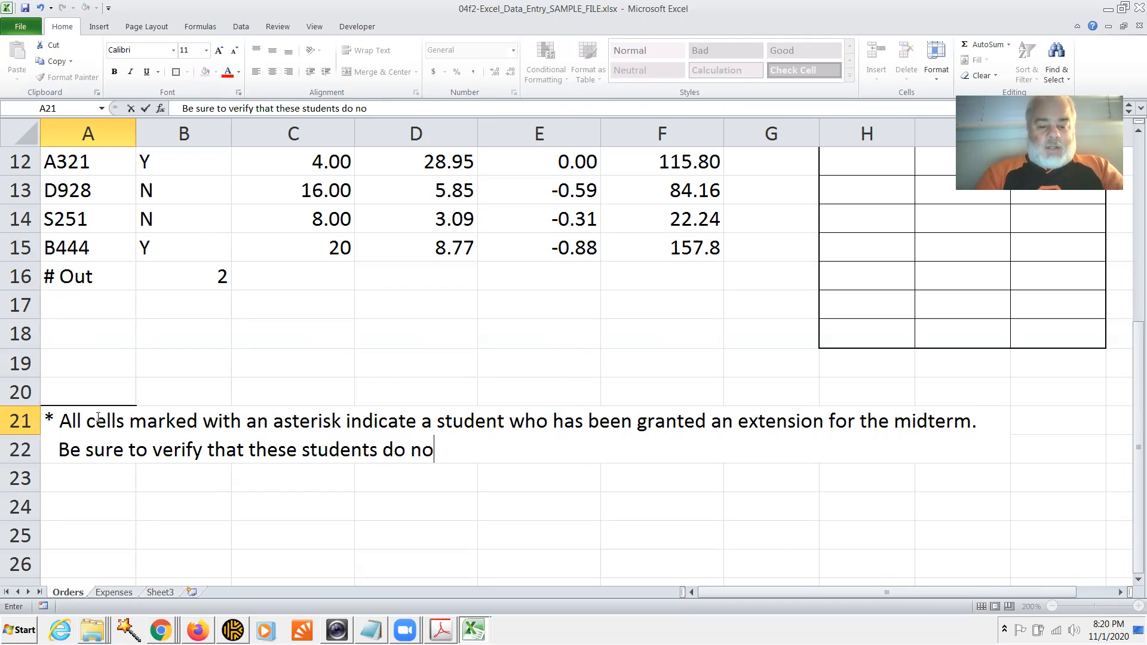
{"action": "type", "text": "t have a deduction for being late."}
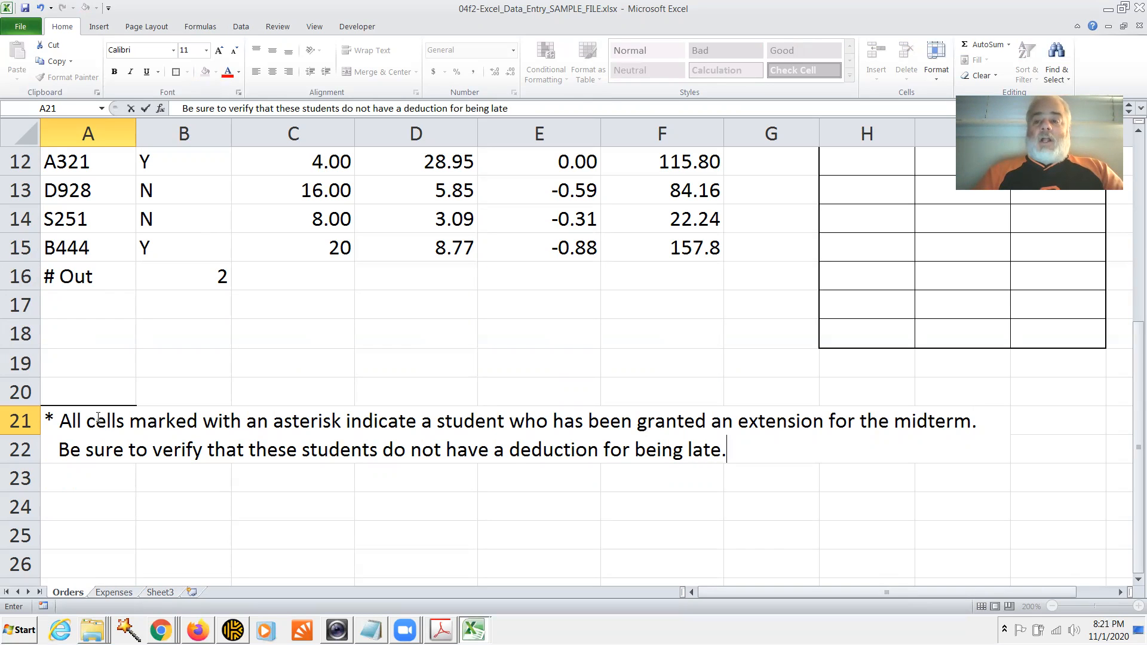
{"action": "key", "text": "Return"}
- Merge cells A21 through I21 without centering so the wrapped note spans those columns
{"action": "key", "text": "Up"}
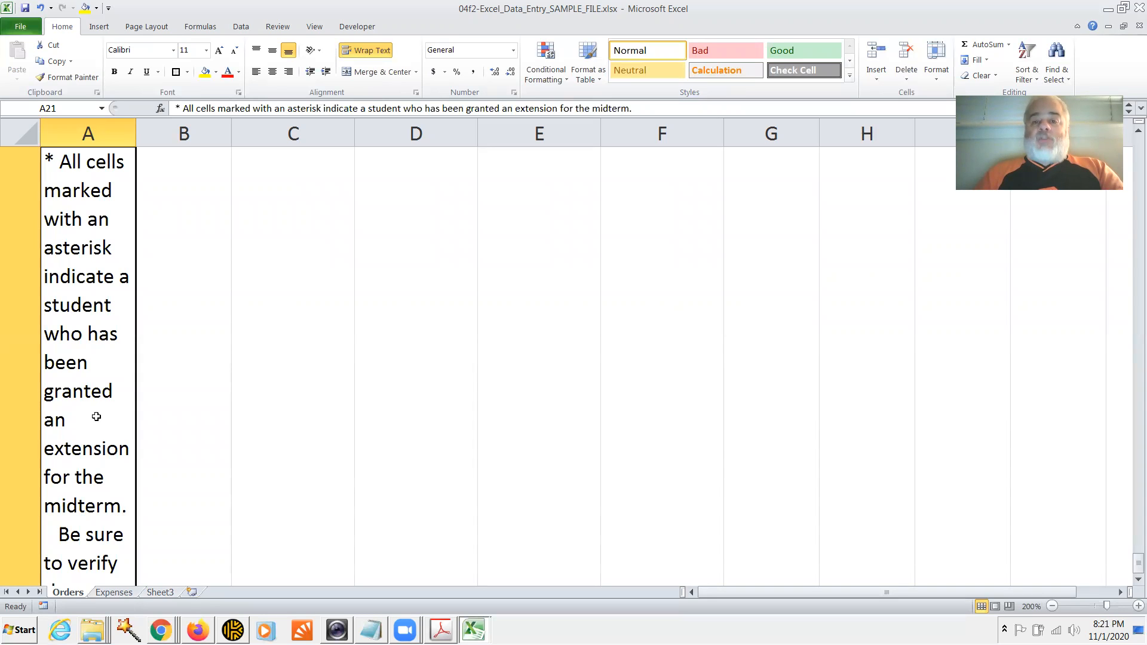
{"action": "key", "text": "shift+Right"}
{"action": "key", "text": "shift+Right"}
{"action": "key", "text": "shift+Right"}
{"action": "key", "text": "shift+Right"}
{"action": "key", "text": "shift+Right"}
{"action": "key", "text": "shift+Right"}
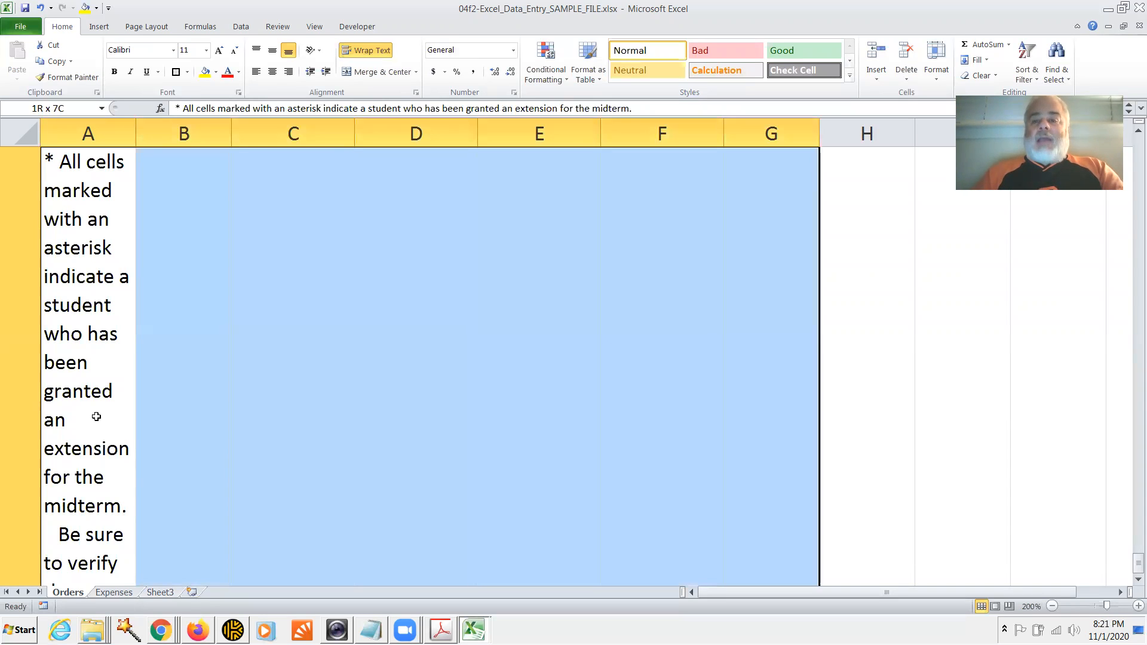
{"action": "key", "text": "shift+Right"}
{"action": "key", "text": "shift+Right"}
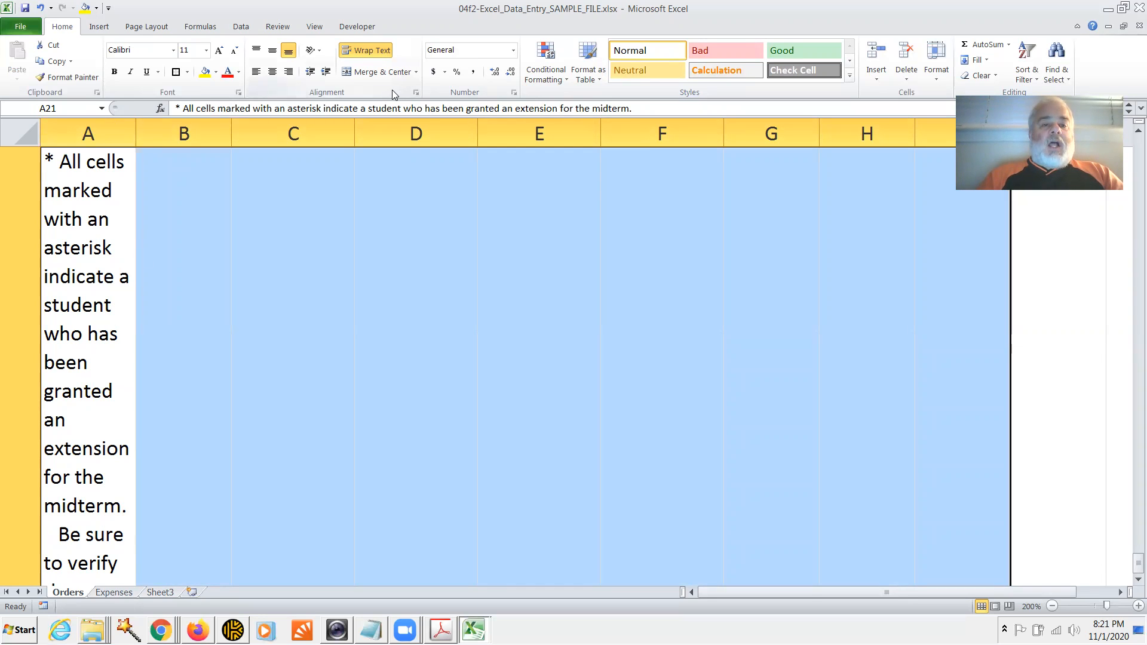
{"action": "left_click", "coordinate": [415, 93]}
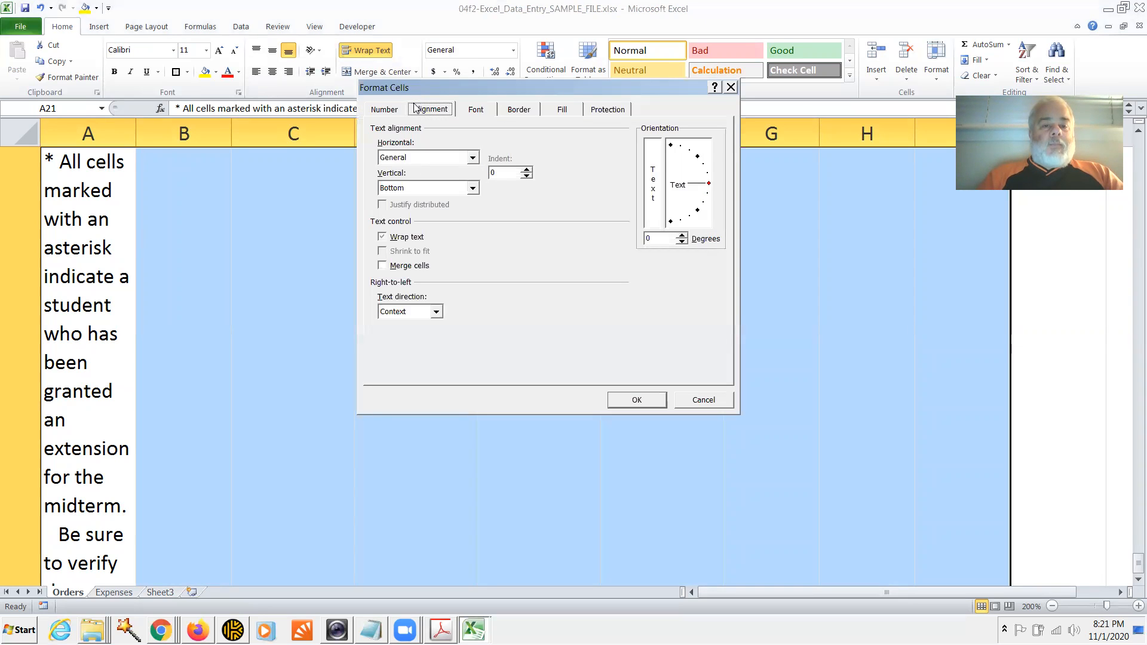
{"action": "left_click", "coordinate": [411, 268]}
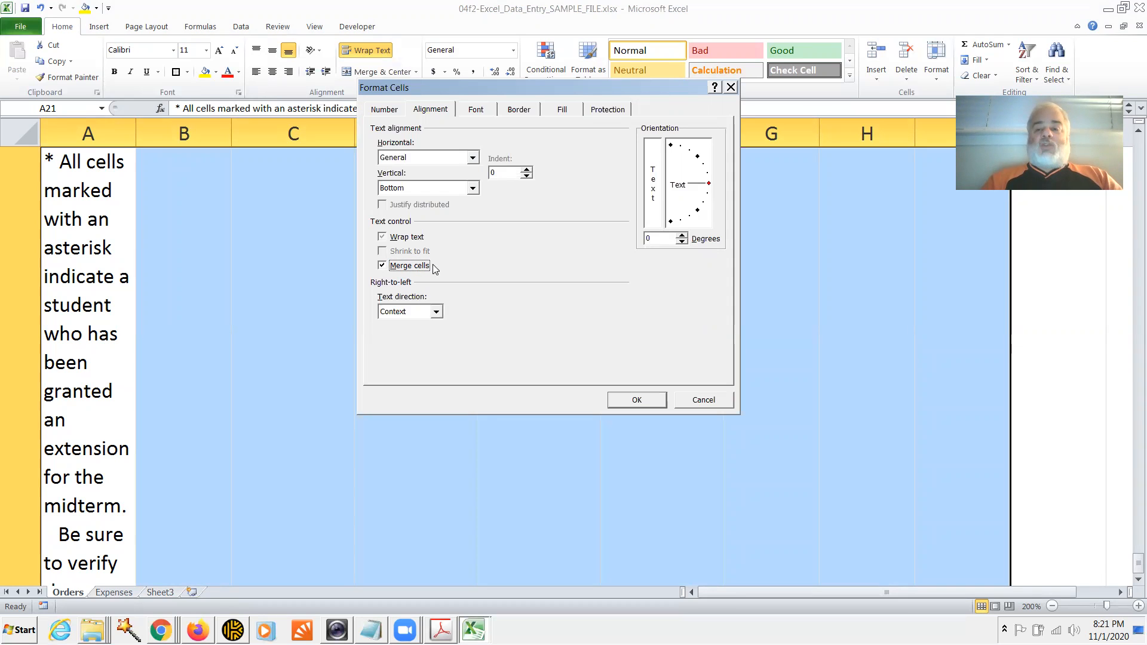
{"action": "left_click", "coordinate": [636, 400]}
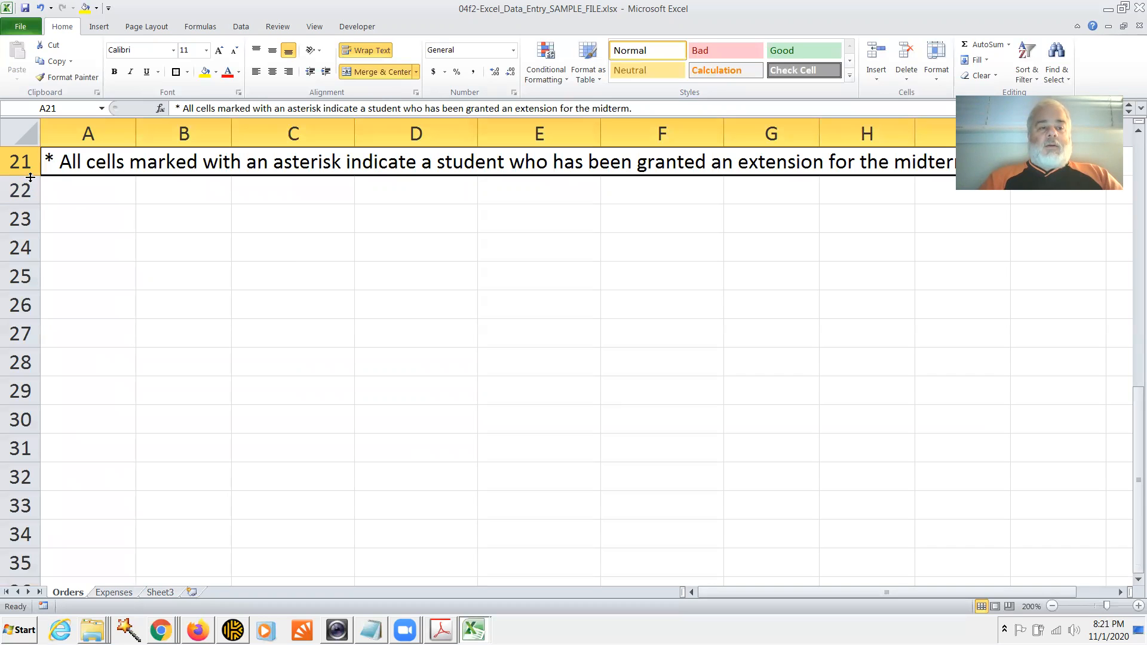
- Increase the height of row 21 to fit both lines of the merged note
{"action": "left_click_drag", "start_coordinate": [31, 175], "coordinate": [30, 205]}
{"action": "left_click", "coordinate": [155, 207]}
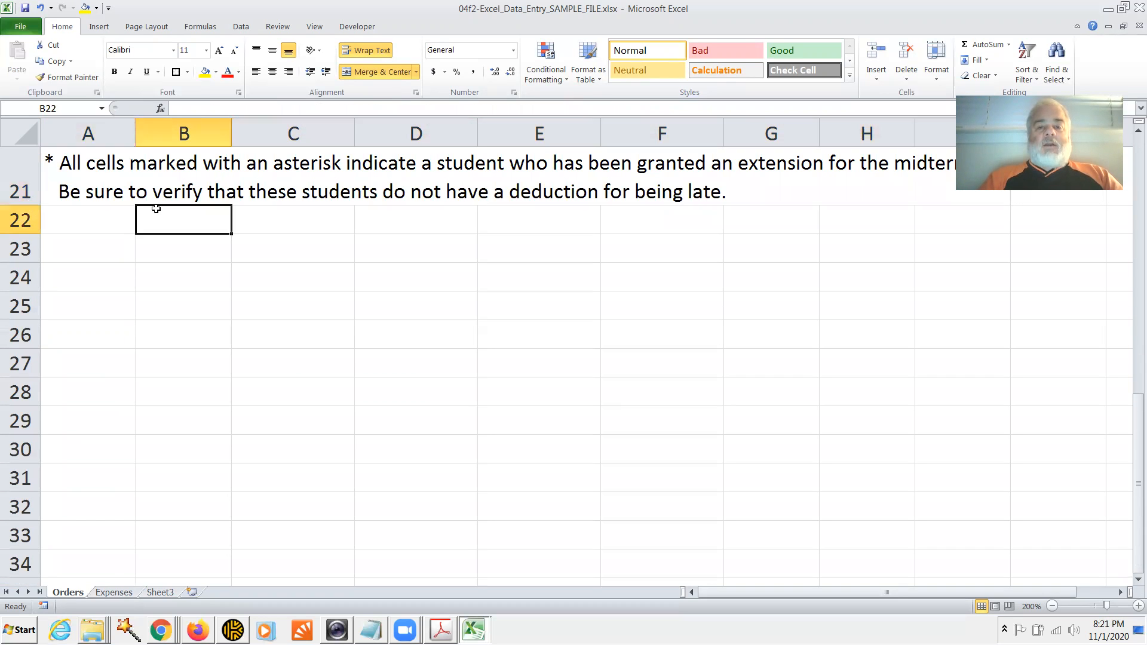
{"action": "key", "text": "Up"}
{"action": "key", "text": "Up"}
{"action": "key", "text": "Up"}
{"action": "key", "text": "Down"}
{"action": "key", "text": "Down"}
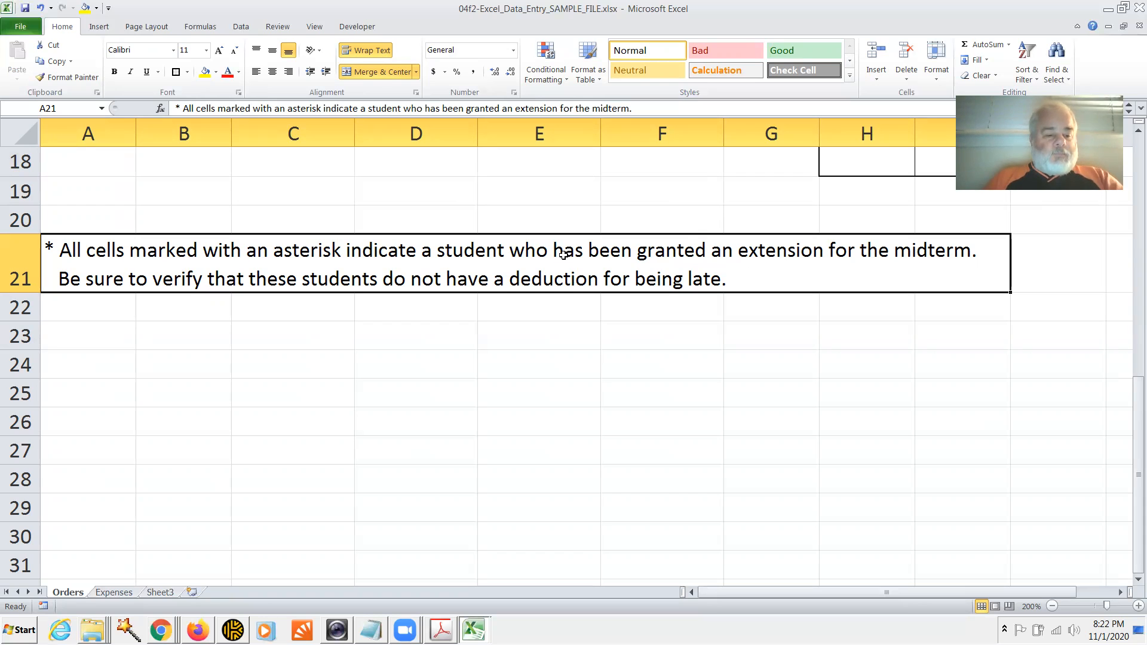
- Copy the sentence "Be sure to verify that these students do not have a deduction for being late." from A21 into cell A24
{"action": "key", "text": "F1"}
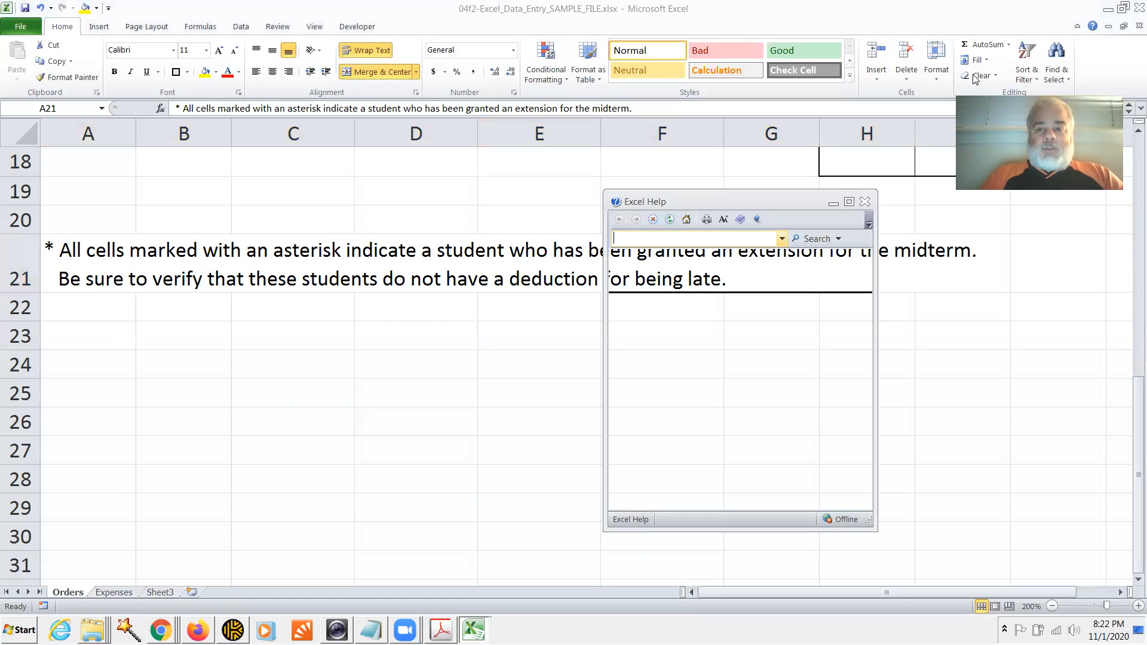
{"action": "left_click", "coordinate": [864, 201]}
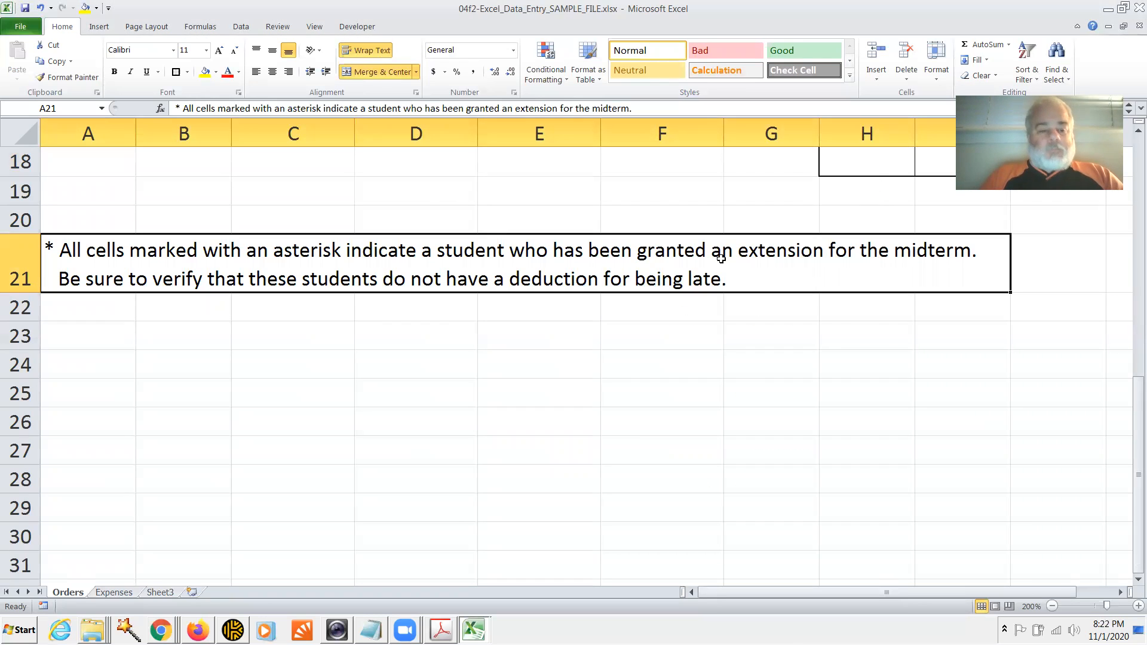
{"action": "key", "text": "F2"}
{"action": "key", "text": "shift+Left"}
{"action": "key", "text": "shift+Left"}
{"action": "key", "text": "shift+Left"}
{"action": "key", "text": "shift+Left"}
{"action": "key", "text": "shift+Left"}
{"action": "key", "text": "shift+Left"}
{"action": "key", "text": "shift+Left"}
{"action": "key", "text": "shift+Left"}
{"action": "key", "text": "shift+Left"}
{"action": "key", "text": "shift+Left"}
{"action": "key", "text": "shift+Left"}
{"action": "key", "text": "shift+Left"}
{"action": "key", "text": "shift+Left"}
{"action": "key", "text": "shift+Left"}
{"action": "key", "text": "shift+Left"}
{"action": "key", "text": "shift+Left"}
{"action": "key", "text": "shift+Left"}
{"action": "key", "text": "shift+Left"}
{"action": "key", "text": "shift+Left"}
{"action": "key", "text": "shift+Left"}
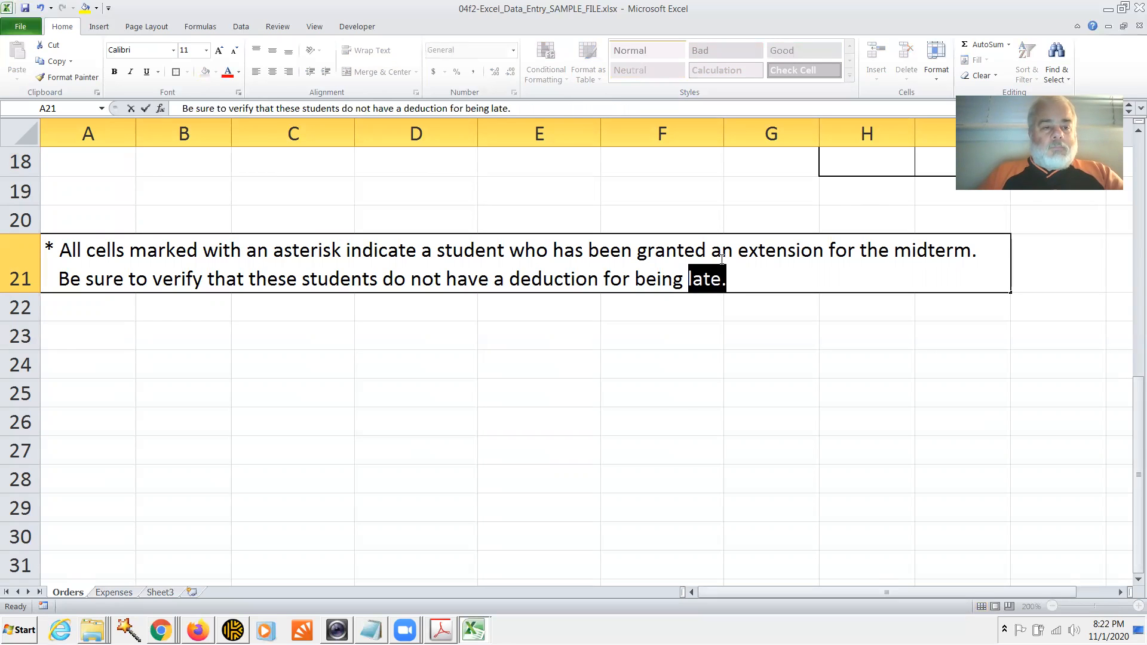
{"action": "key", "text": "shift+Left"}
{"action": "key", "text": "shift+Left"}
{"action": "key", "text": "shift+Left"}
{"action": "key", "text": "shift+Left"}
{"action": "key", "text": "shift+Left"}
{"action": "key", "text": "shift+Left"}
{"action": "key", "text": "shift+Left"}
{"action": "key", "text": "shift+Left"}
{"action": "key", "text": "shift+Left"}
{"action": "key", "text": "shift+Left"}
{"action": "key", "text": "shift+Left"}
{"action": "key", "text": "shift+Left"}
{"action": "key", "text": "shift+Left"}
{"action": "key", "text": "shift+Left"}
{"action": "key", "text": "shift+Left"}
{"action": "key", "text": "shift+Left"}
{"action": "key", "text": "shift+Left"}
{"action": "key", "text": "shift+Left"}
{"action": "key", "text": "shift+Left"}
{"action": "key", "text": "shift+Left"}
{"action": "key", "text": "ctrl+c"}
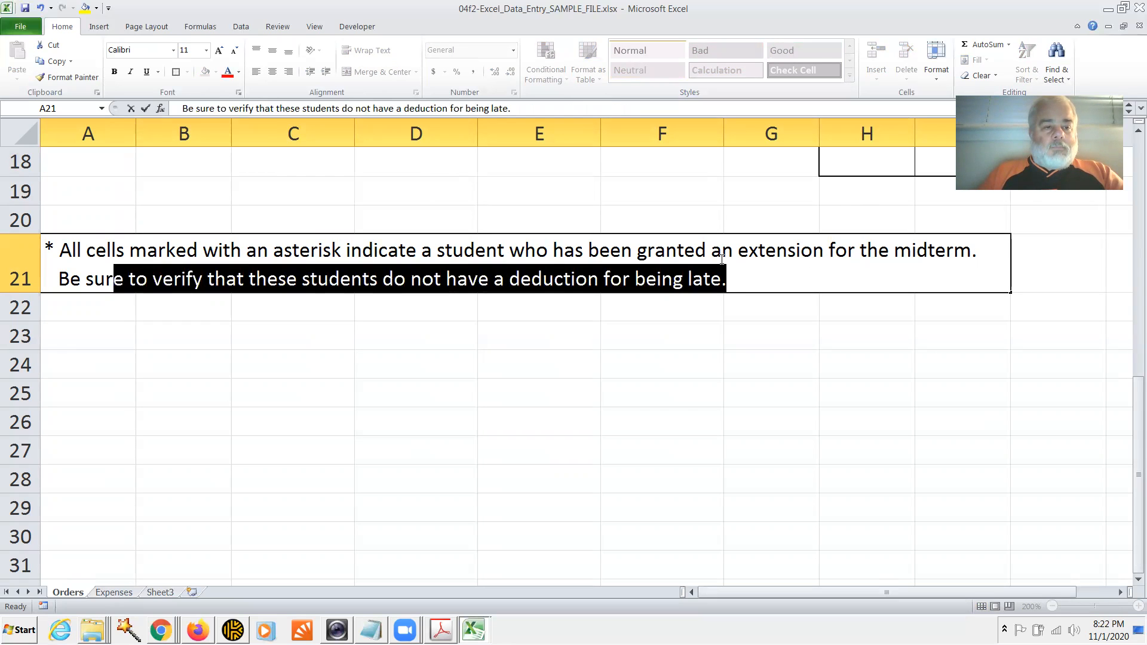
{"action": "key", "text": "Return"}
{"action": "key", "text": "Down"}
{"action": "key", "text": "Down"}
{"action": "key", "text": "Left"}
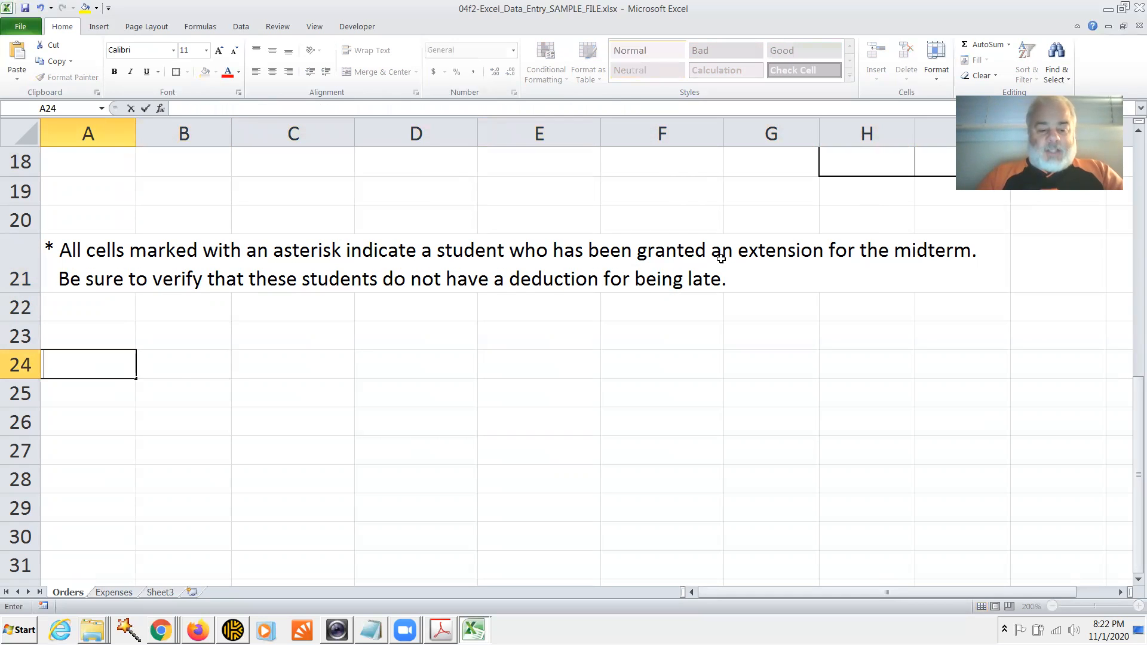
{"action": "key", "text": "ctrl+v"}
{"action": "key", "text": "Return"}
{"action": "key", "text": "Up"}
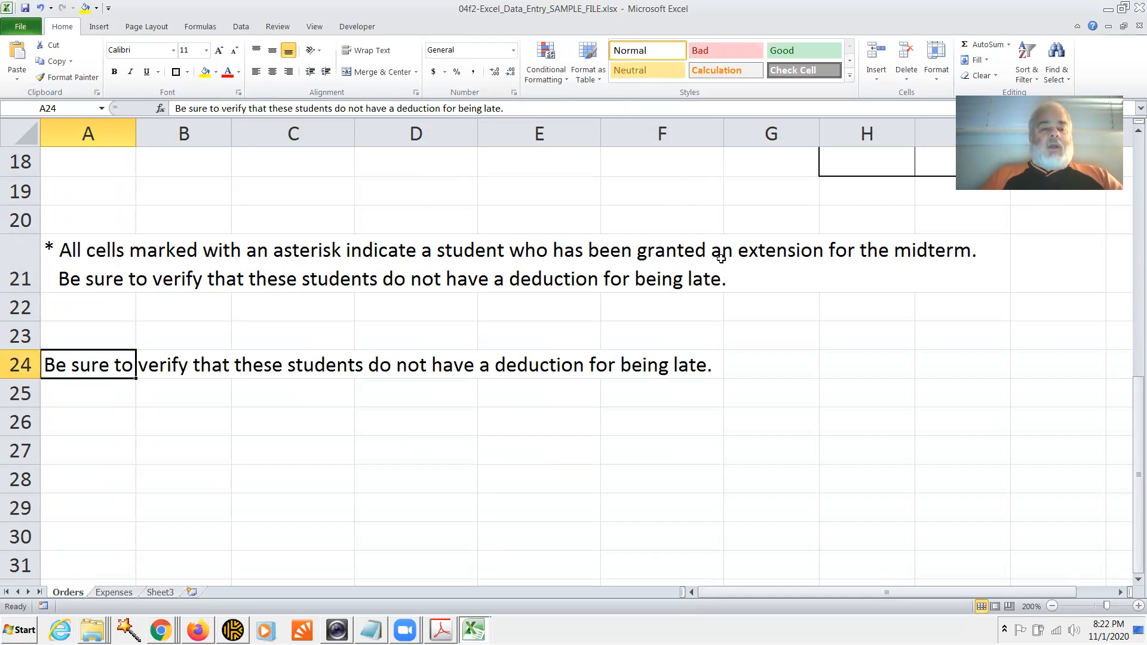
- Examine the cells of row 24 from A24 to F24 to see which cell actually holds the overflowing sentence
{"action": "key", "text": "Right"}
{"action": "key", "text": "Right"}
{"action": "key", "text": "Right"}
{"action": "key", "text": "Right"}
{"action": "key", "text": "Right"}
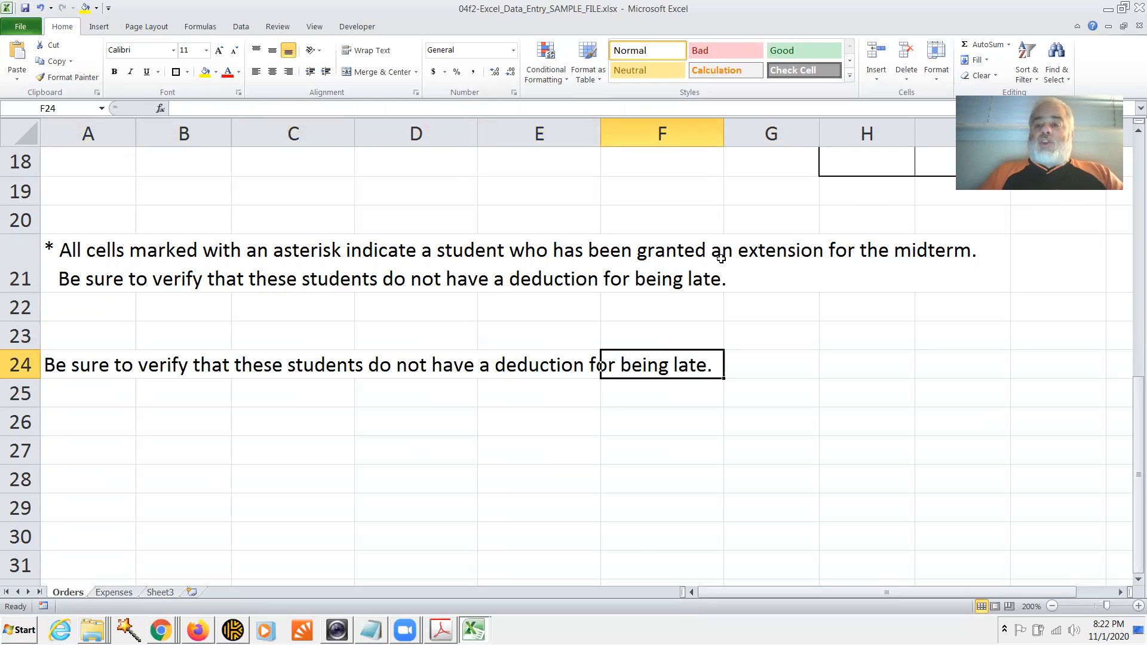
{"action": "key", "text": "Left"}
{"action": "key", "text": "Left"}
{"action": "key", "text": "Left"}
{"action": "key", "text": "Left"}
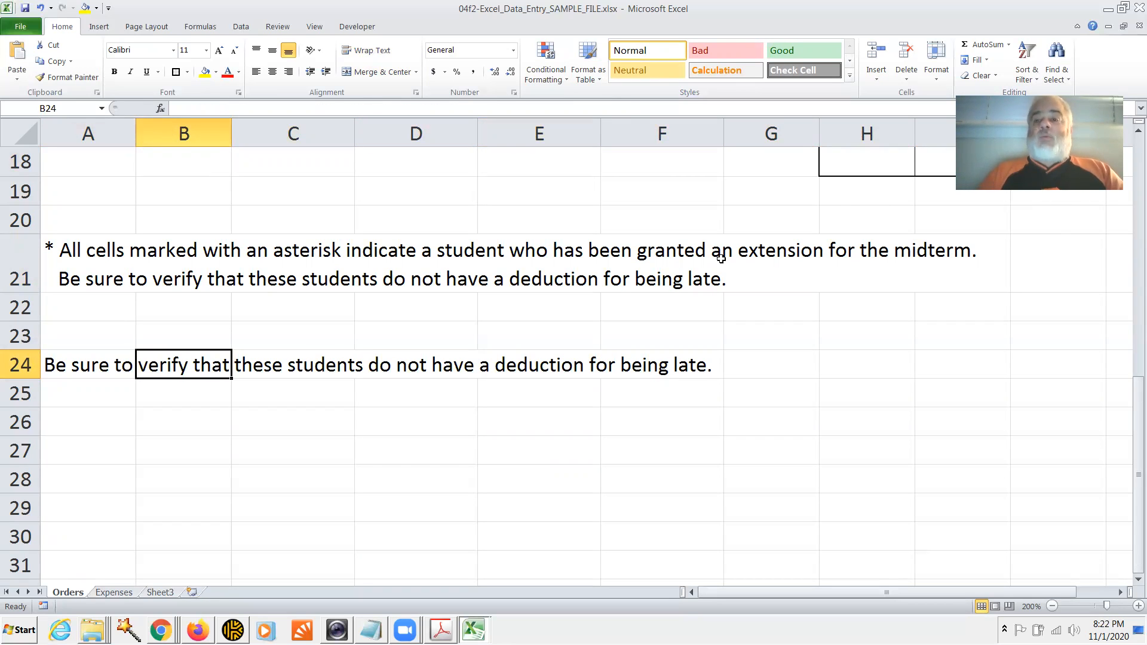
{"action": "key", "text": "Left"}
{"action": "key", "text": "Right"}
{"action": "key", "text": "Right"}
{"action": "key", "text": "Right"}
{"action": "key", "text": "Right"}
{"action": "key", "text": "Right"}
{"action": "key", "text": "Right"}
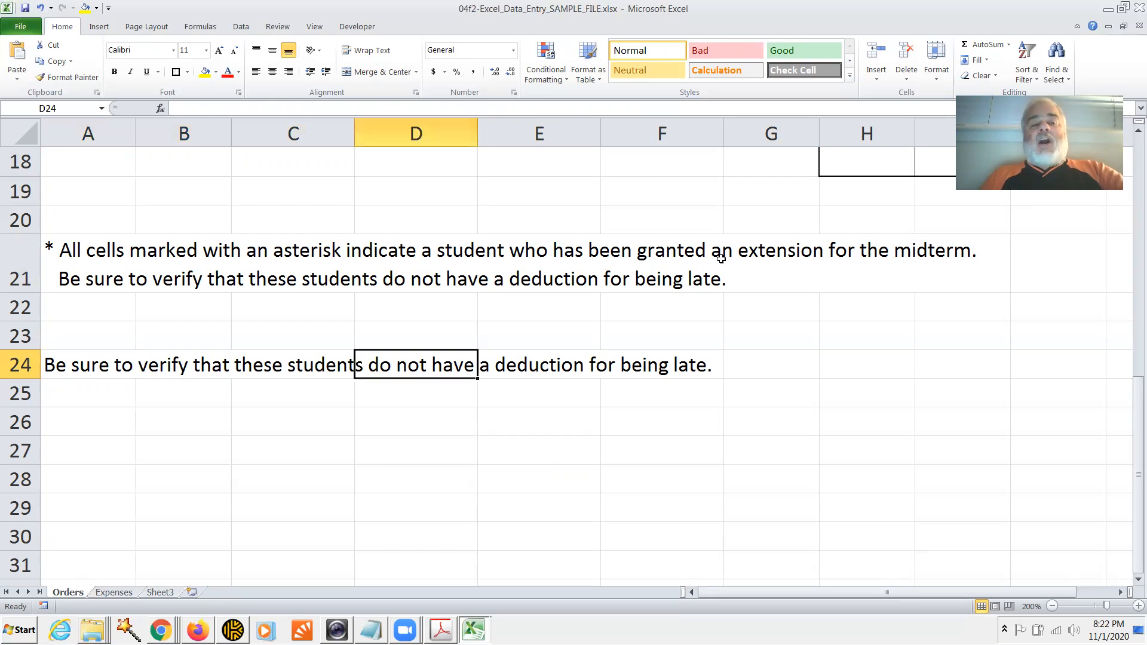
{"action": "key", "text": "Left"}
{"action": "key", "text": "Left"}
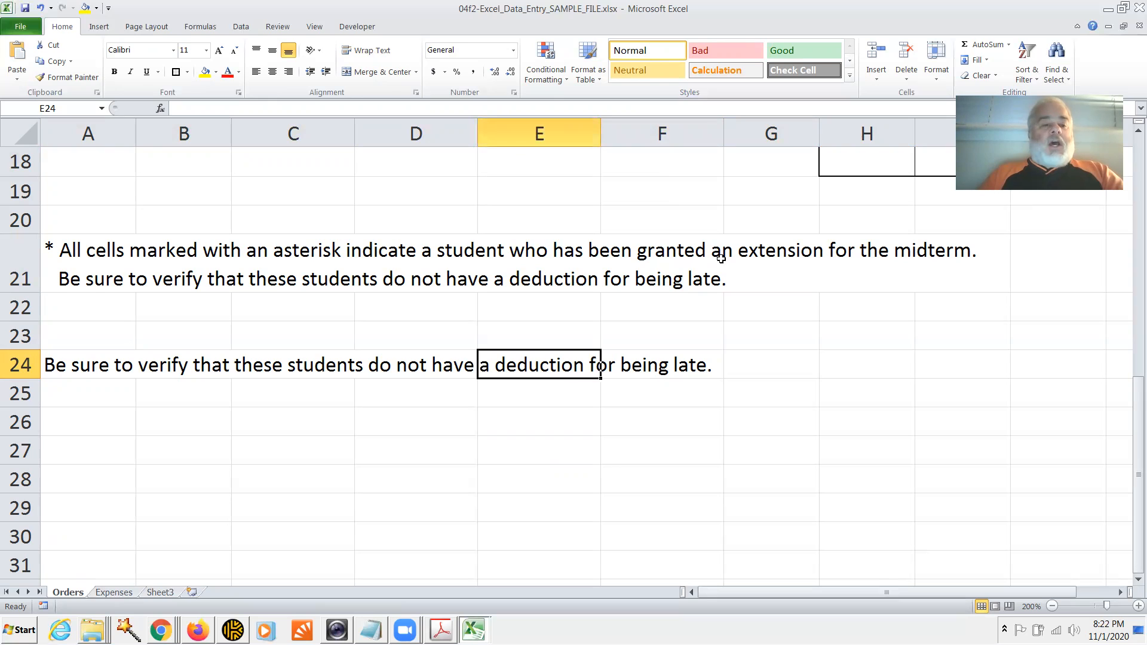
{"action": "key", "text": "Right"}
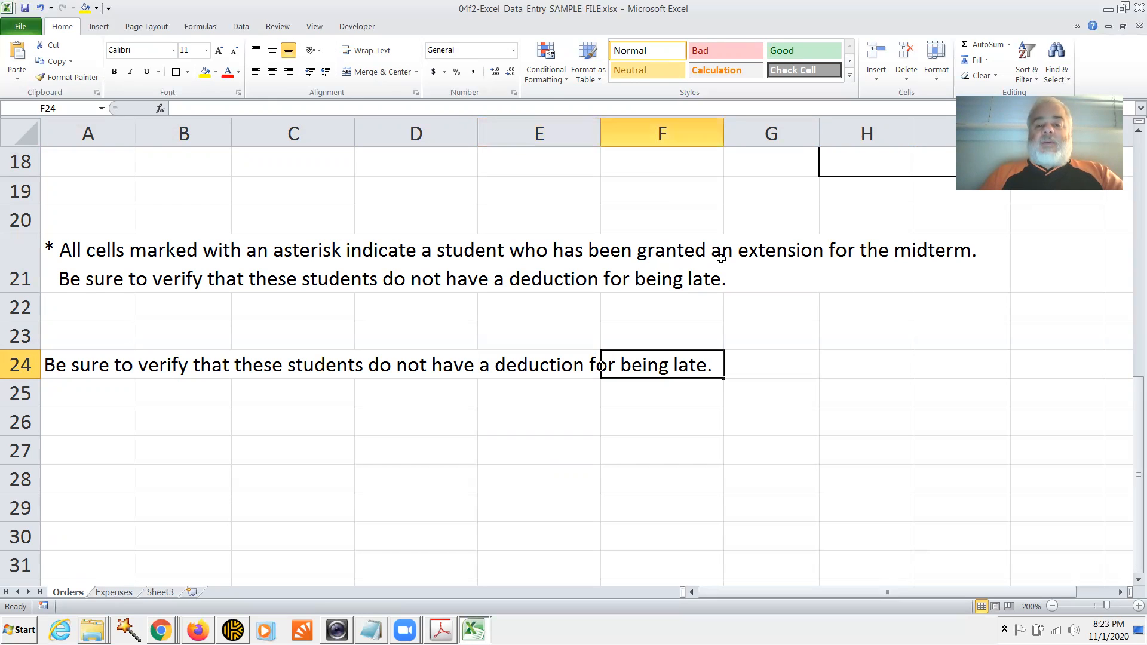
- Enter "ksajsdfh" in cell D24, within the area the sentence from A24 overflows
{"action": "key", "text": "Left"}
{"action": "key", "text": "Left"}
{"action": "type", "text": "ksajsdfh"}
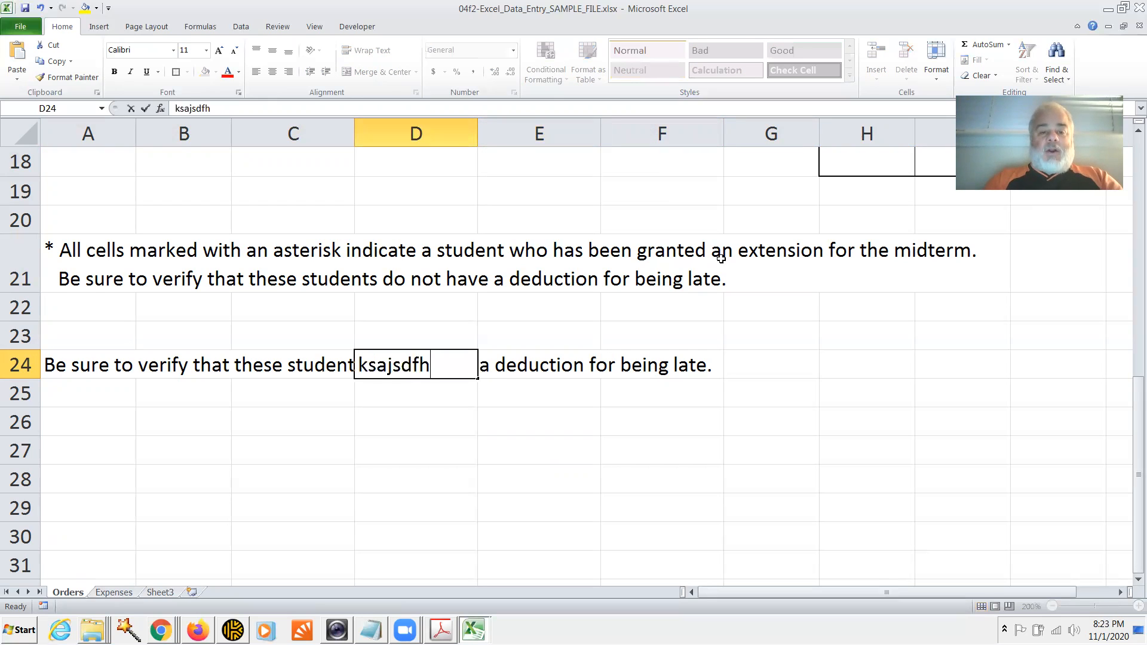
{"action": "key", "text": "Return"}
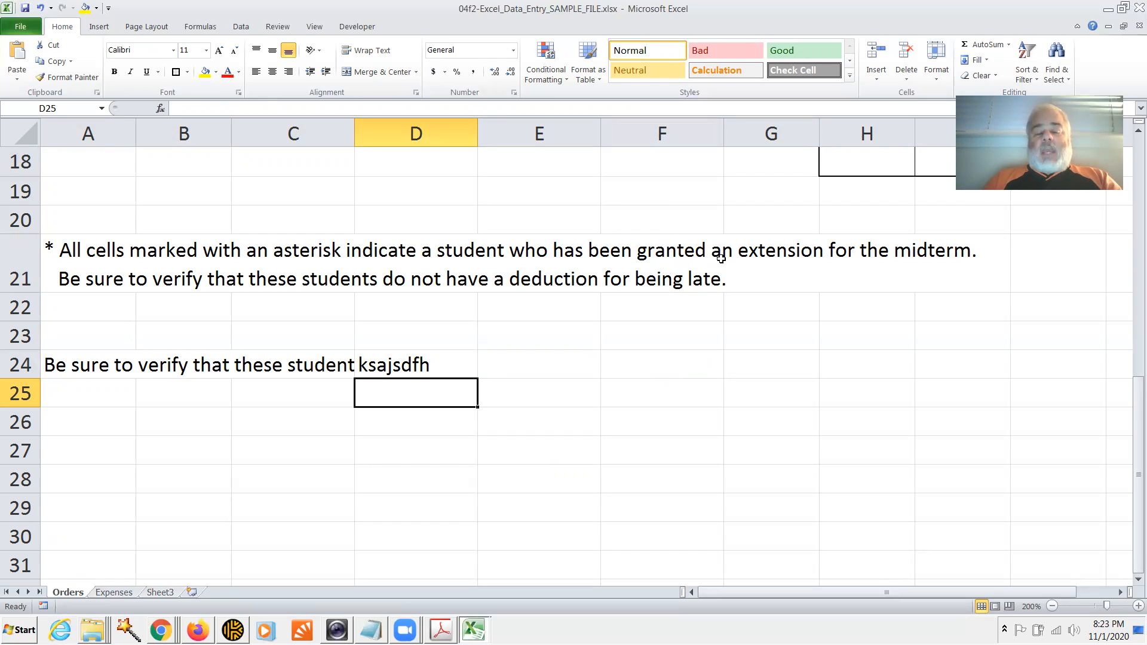
- Widen the yellow SAMPLE text box to span columns A to J and place it over rows 2 to 4
{"action": "left_click", "coordinate": [89, 276]}
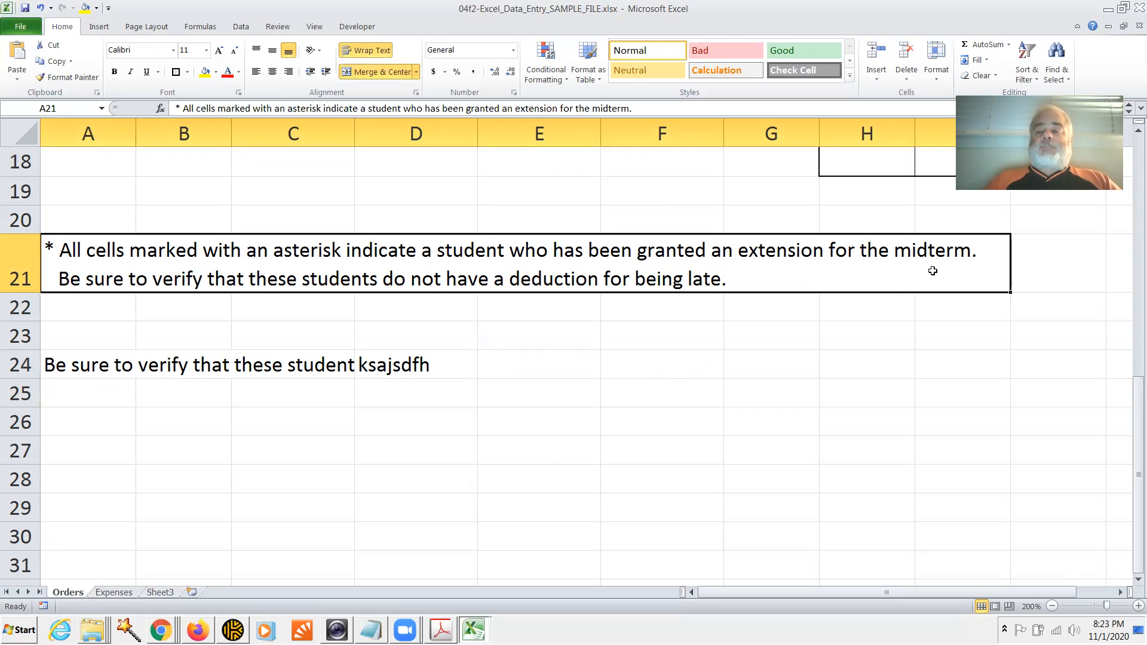
{"action": "left_click_drag", "start_coordinate": [1131, 423], "coordinate": [1129, 152]}
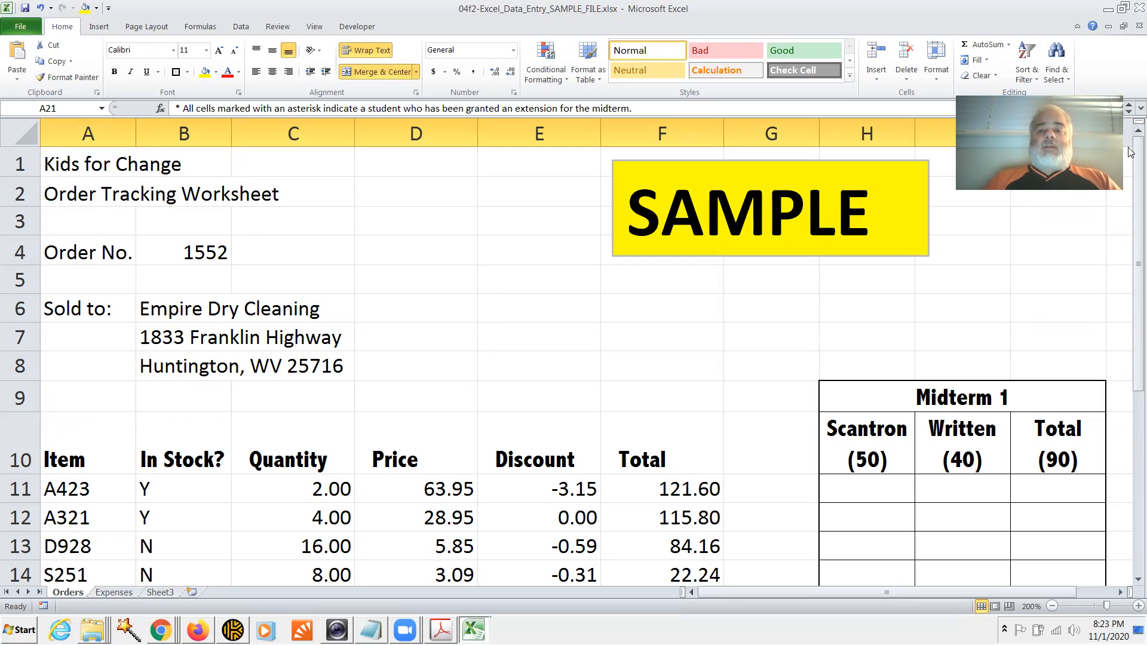
{"action": "left_click", "coordinate": [764, 161]}
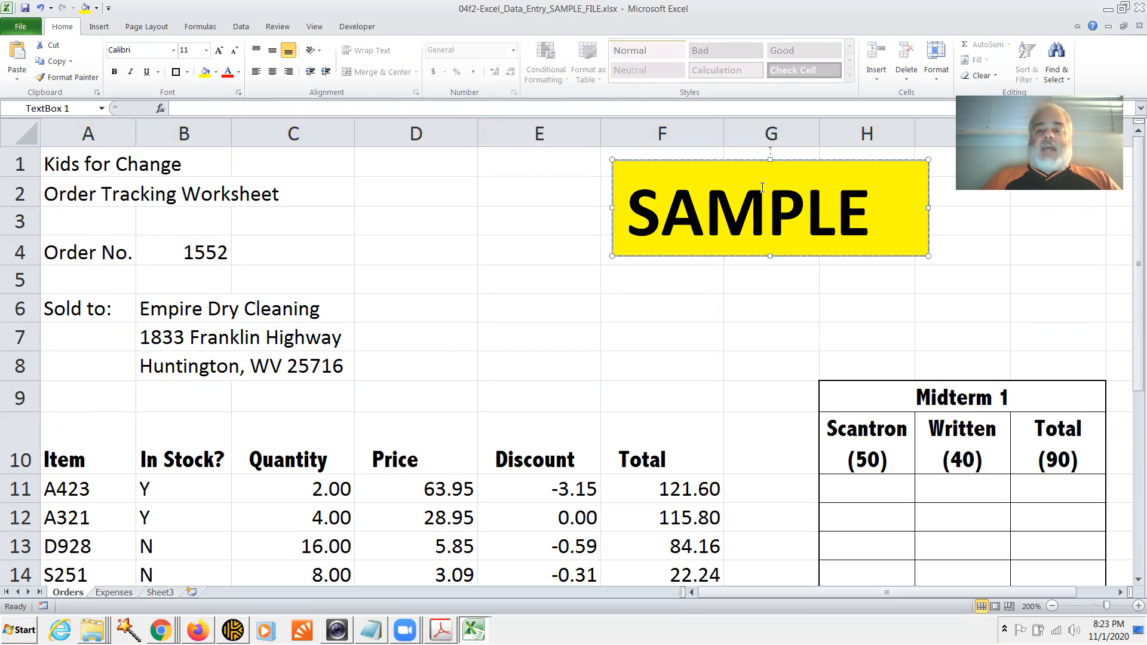
{"action": "left_click_drag", "start_coordinate": [745, 162], "coordinate": [222, 262]}
{"action": "left_click_drag", "start_coordinate": [406, 311], "coordinate": [1104, 306]}
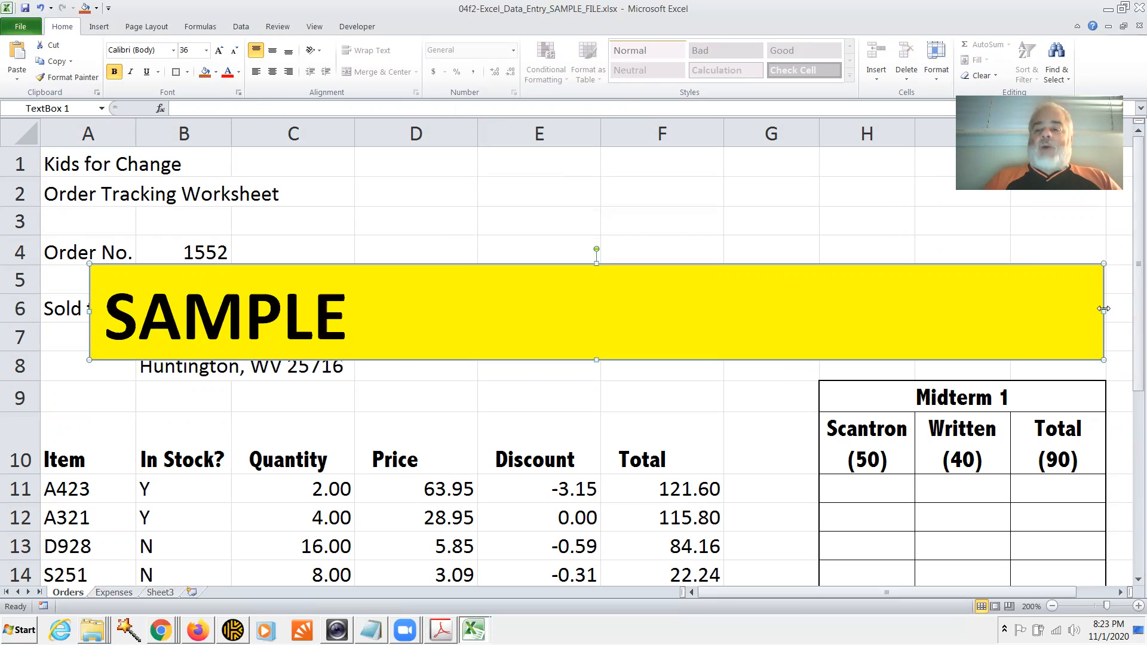
{"action": "left_click_drag", "start_coordinate": [1012, 308], "coordinate": [1026, 218]}
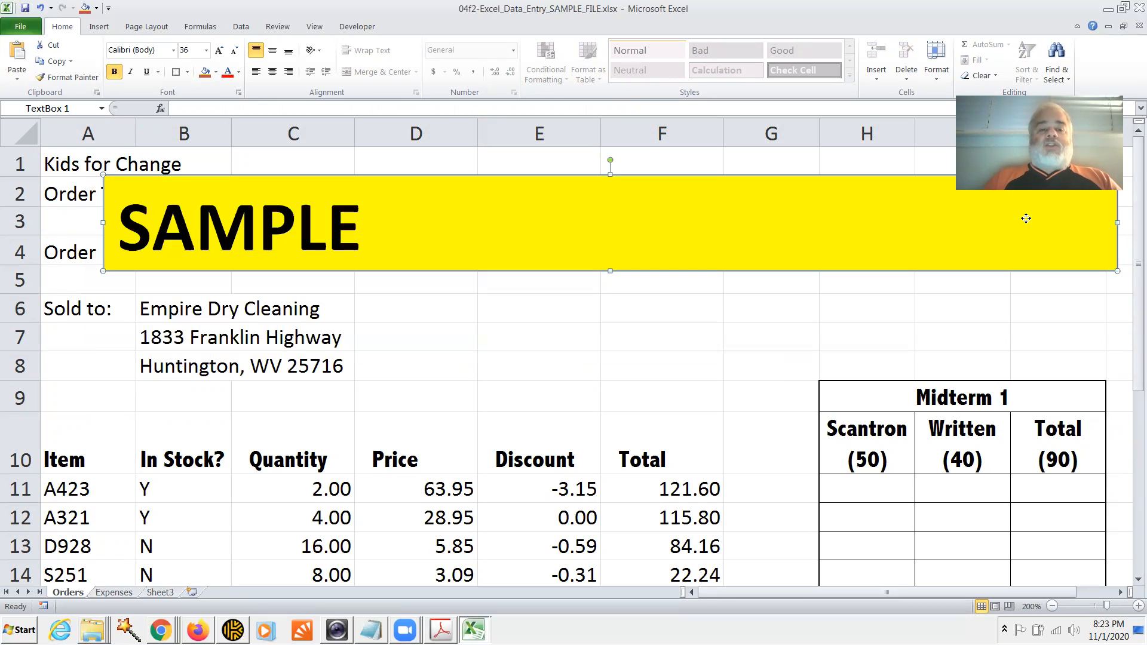
- Give the yellow SAMPLE text box a solid light green outline
{"action": "right_click", "coordinate": [720, 271]}
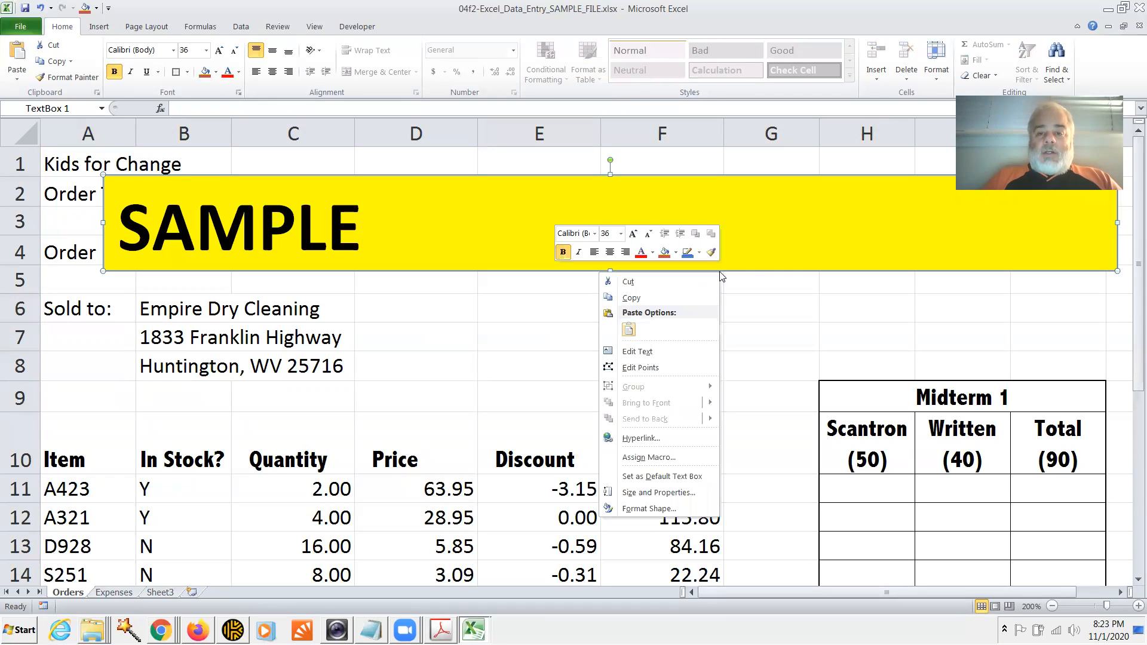
{"action": "left_click", "coordinate": [680, 505]}
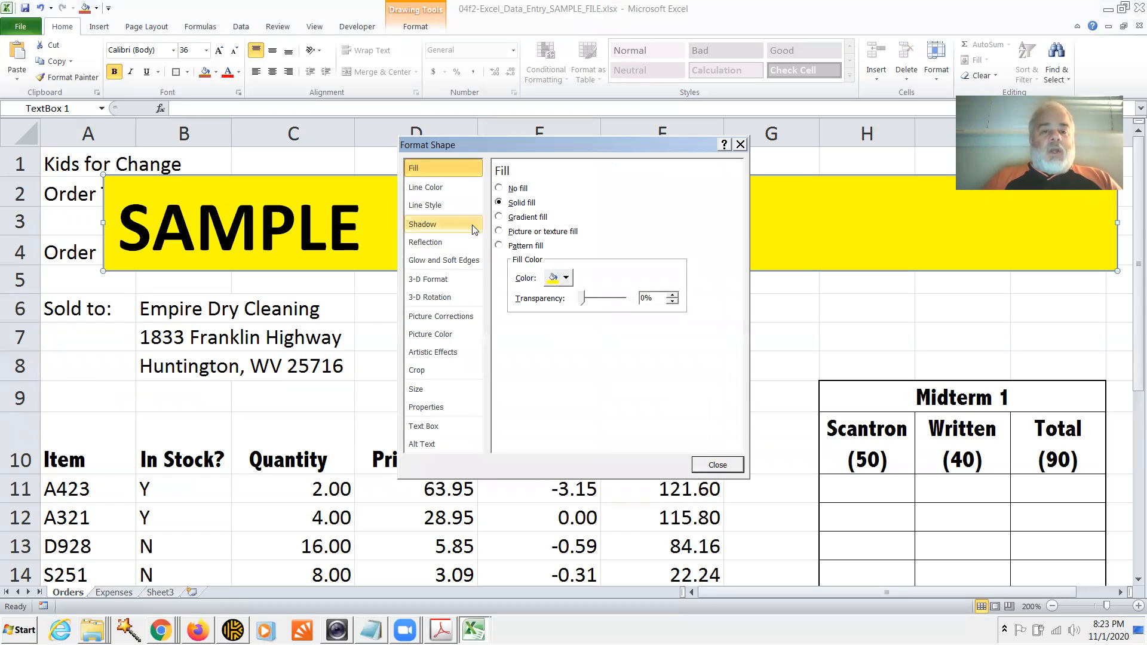
{"action": "left_click", "coordinate": [457, 190]}
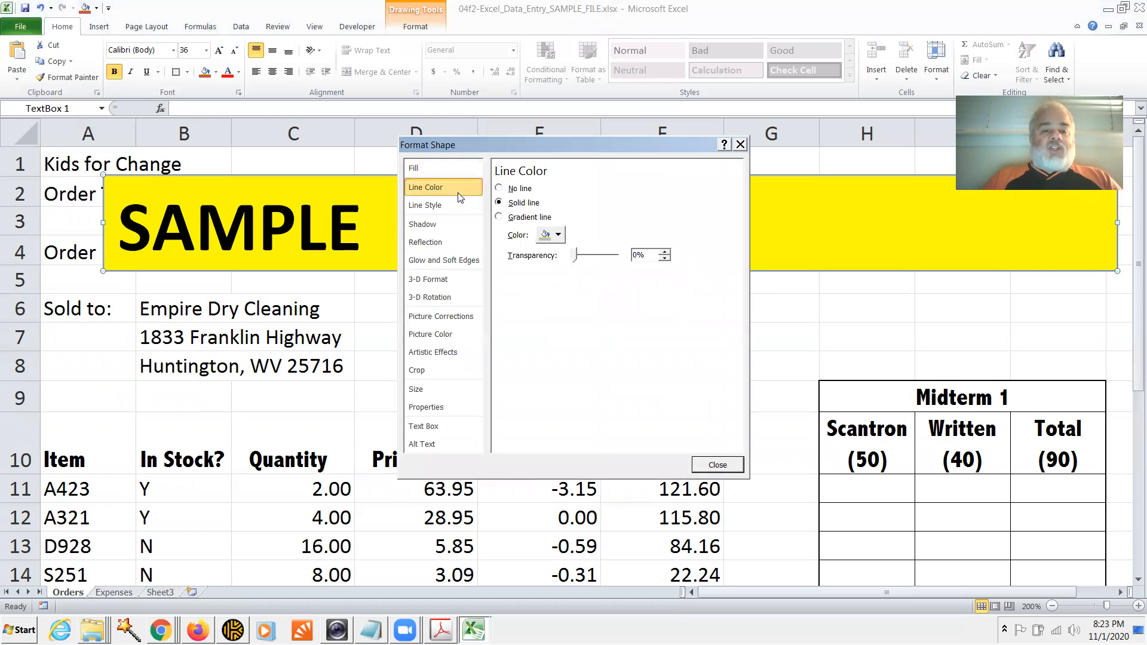
{"action": "left_click", "coordinate": [559, 236]}
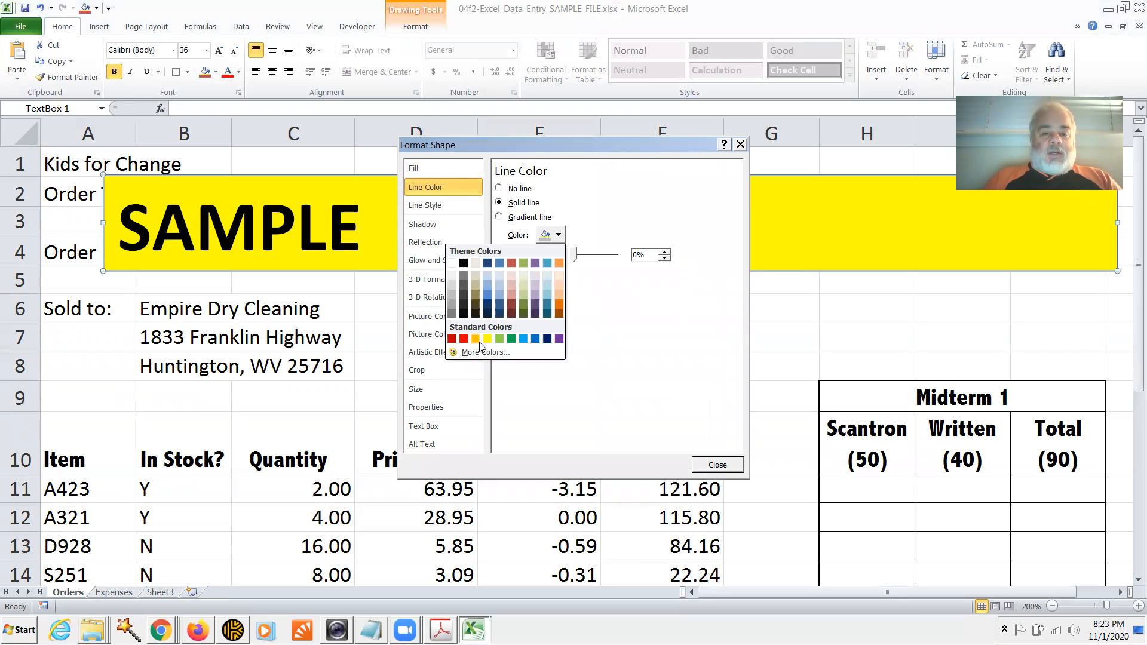
{"action": "left_click", "coordinate": [500, 340]}
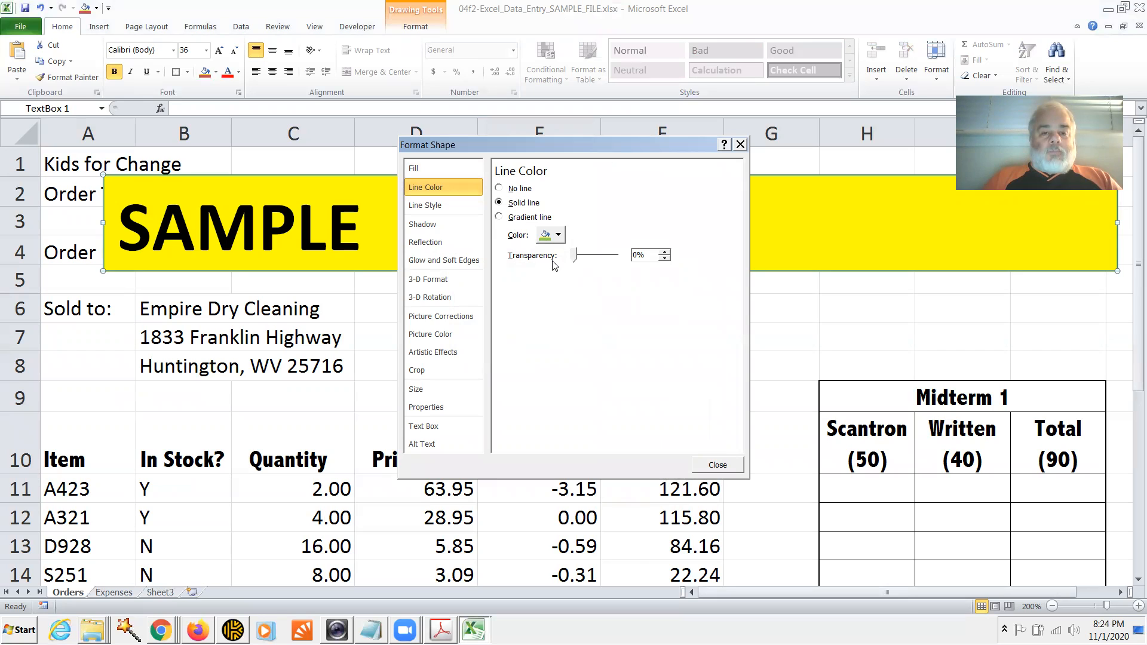
- Set the SAMPLE text box's outline width to 3 pt and deselect the box
{"action": "left_click", "coordinate": [434, 214]}
{"action": "left_click", "coordinate": [598, 187]}
{"action": "left_click", "coordinate": [599, 185]}
{"action": "left_click", "coordinate": [599, 185]}
{"action": "left_click", "coordinate": [599, 185]}
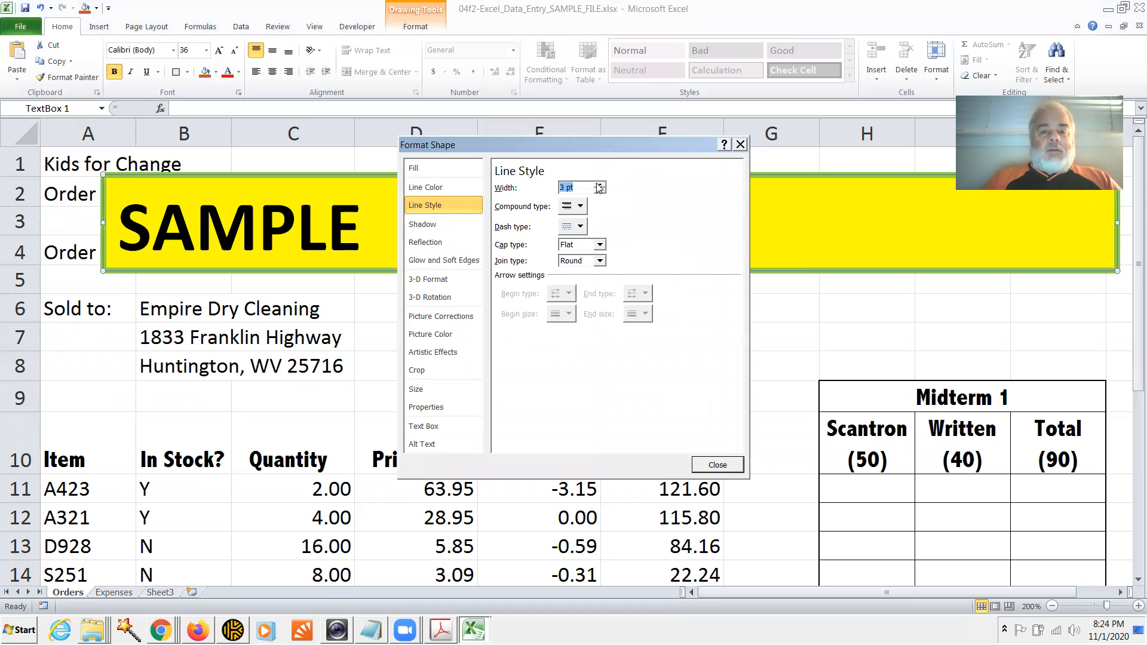
{"action": "left_click", "coordinate": [706, 465]}
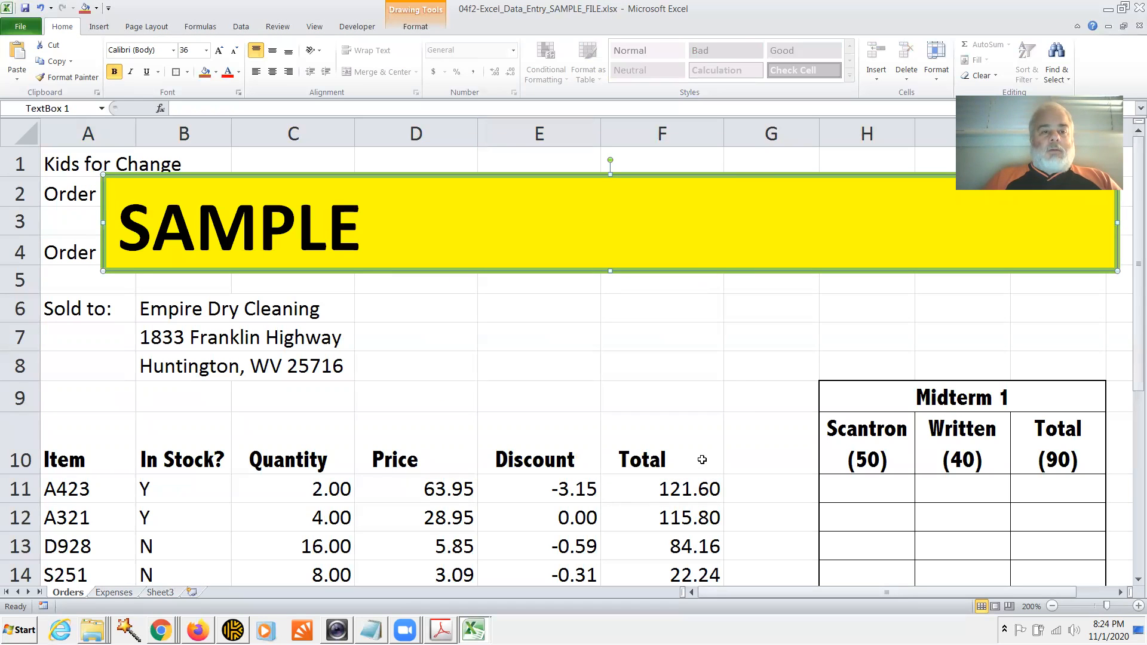
{"action": "left_click", "coordinate": [648, 285]}
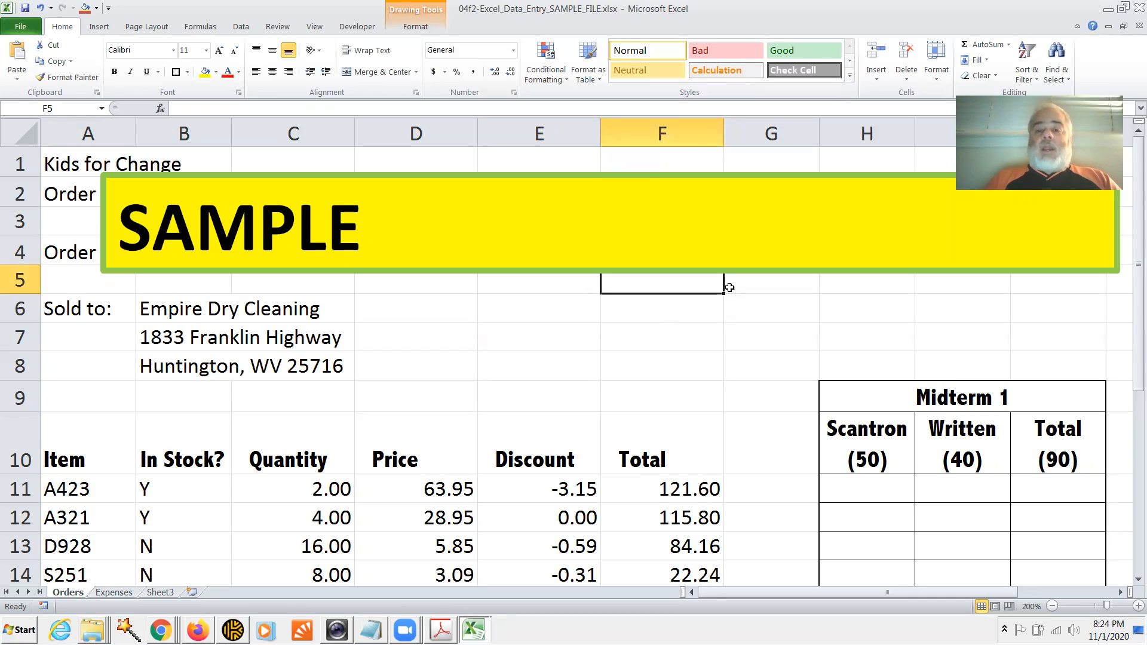
- Narrow the SAMPLE text box to just fit its word and place it mainly over columns E to G, rows 6 to 8
{"action": "left_click", "coordinate": [760, 175]}
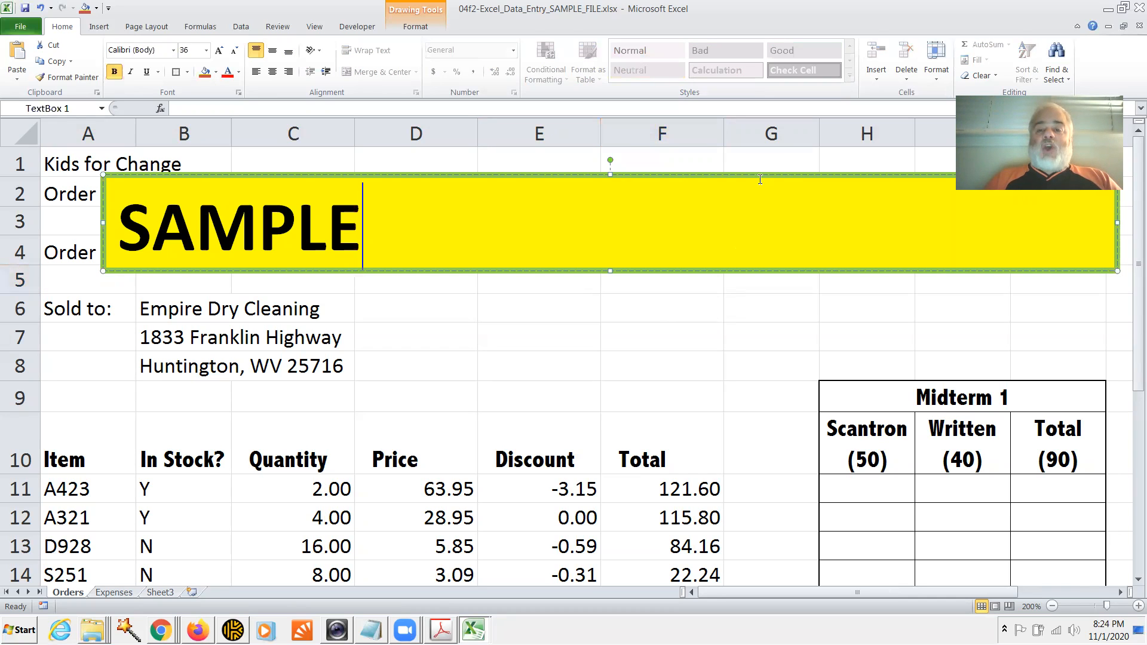
{"action": "left_click_drag", "start_coordinate": [763, 175], "coordinate": [750, 424]}
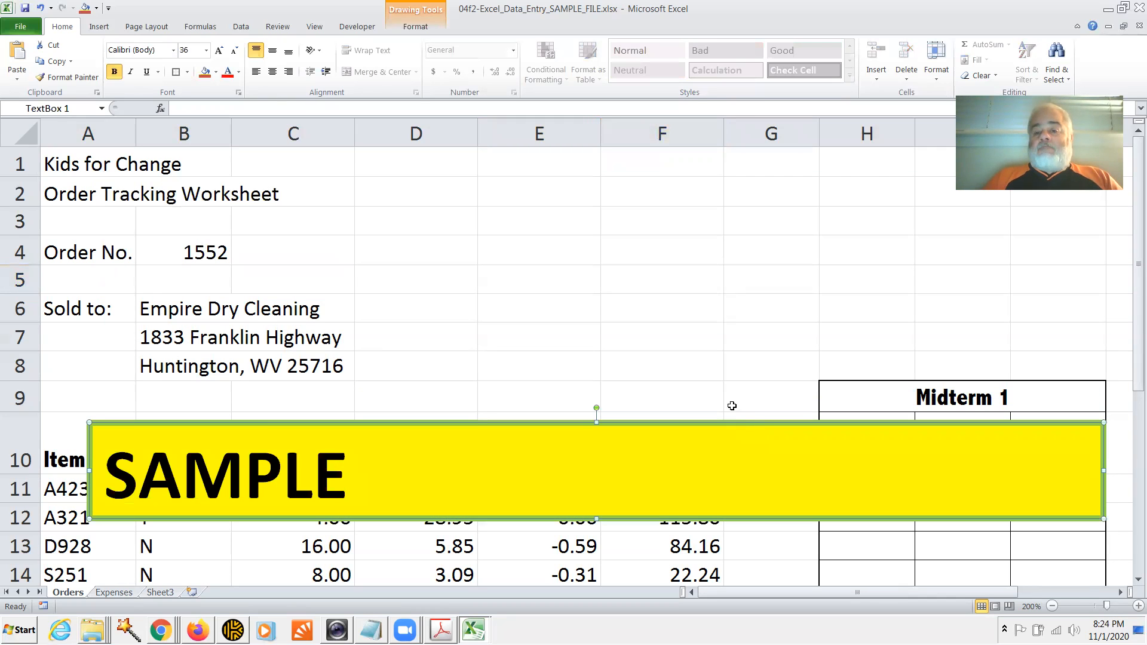
{"action": "left_click_drag", "start_coordinate": [733, 422], "coordinate": [685, 273]}
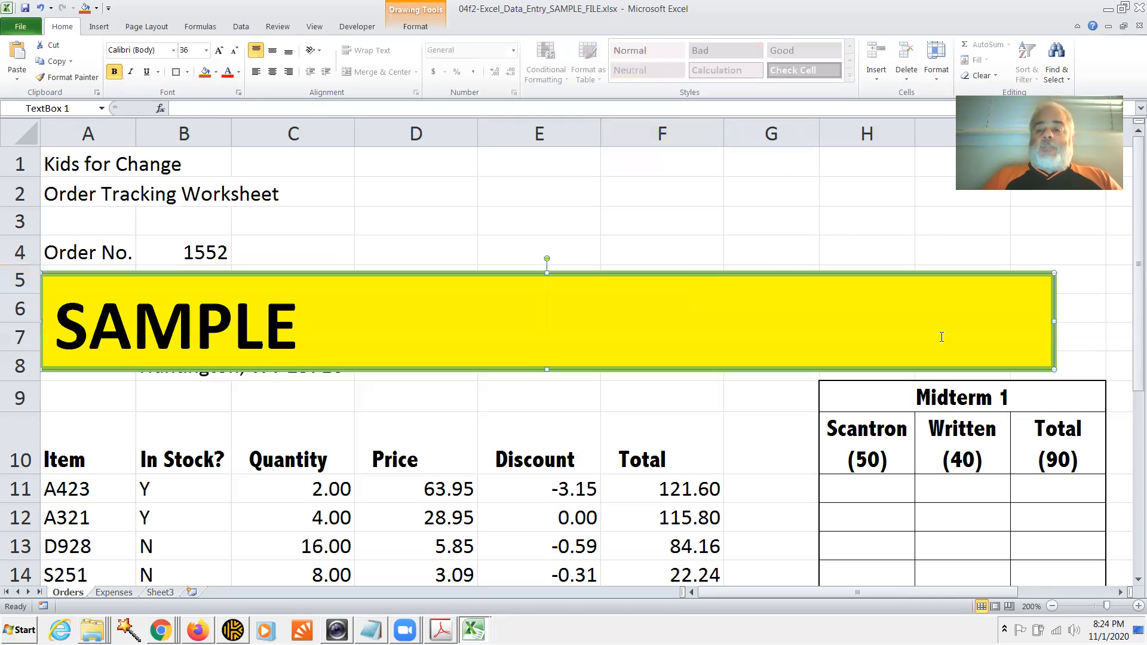
{"action": "left_click_drag", "start_coordinate": [1055, 321], "coordinate": [363, 332]}
{"action": "left_click_drag", "start_coordinate": [311, 272], "coordinate": [739, 291]}
- Merge the cells E2:G4 into a single cell
{"action": "left_click_drag", "start_coordinate": [509, 189], "coordinate": [743, 250]}
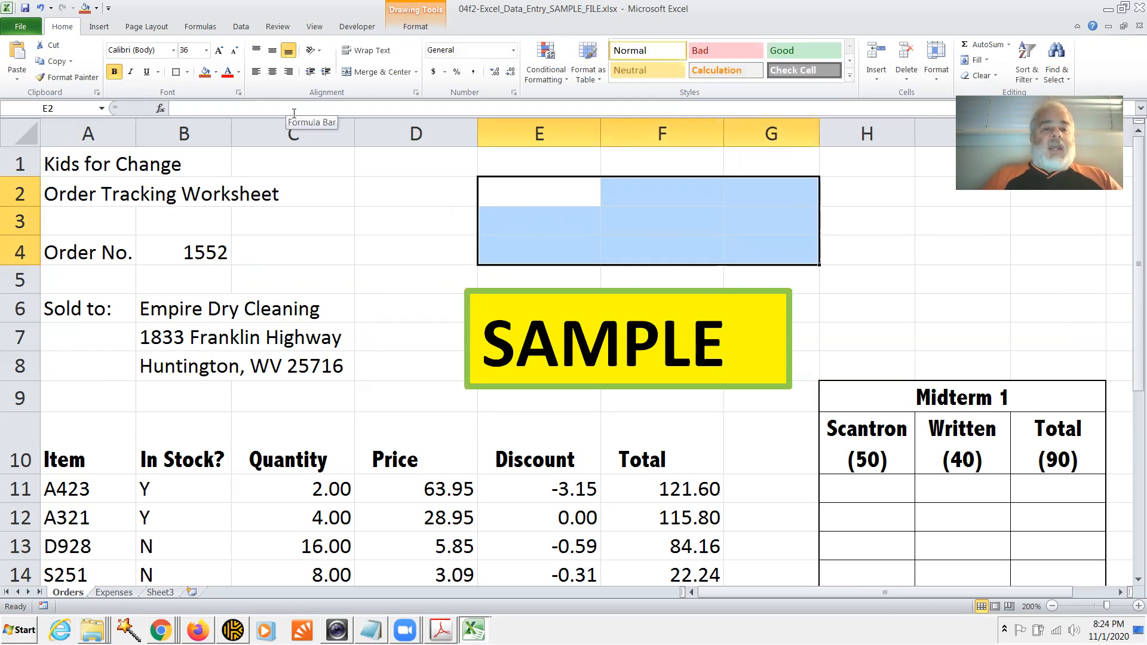
{"action": "right_click", "coordinate": [551, 196]}
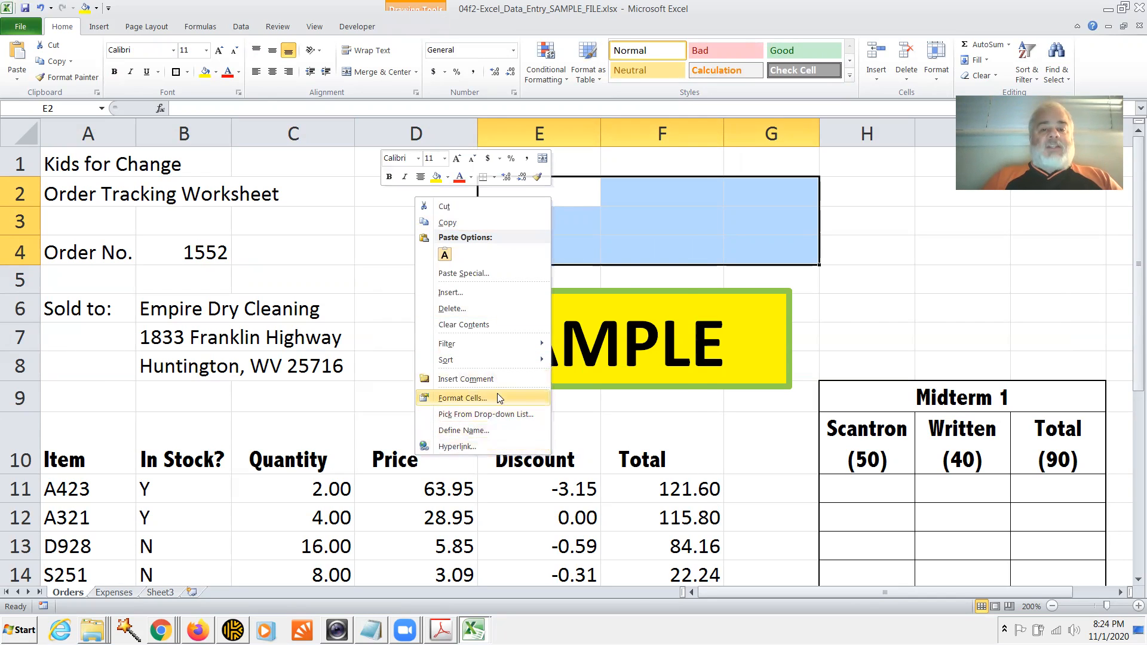
{"action": "left_click", "coordinate": [499, 398]}
{"action": "left_click", "coordinate": [368, 406]}
{"action": "left_click", "coordinate": [586, 539]}
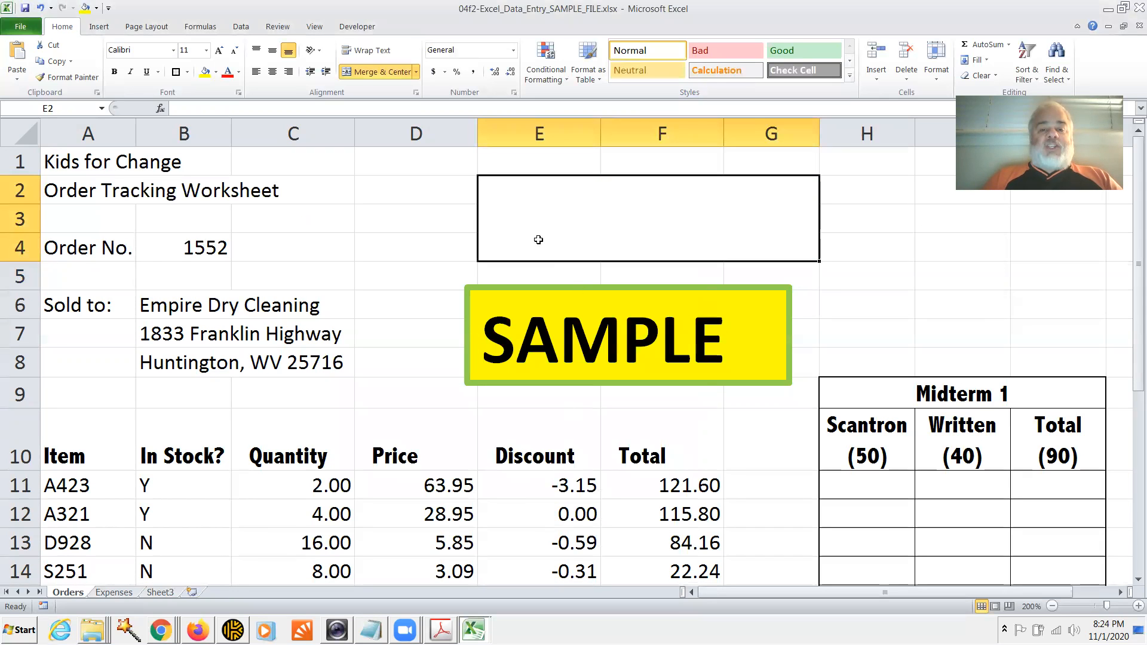
- Enter "SAMPLE" in the merged cell E2 and center it both horizontally and vertically
{"action": "type", "text": "SAM"}
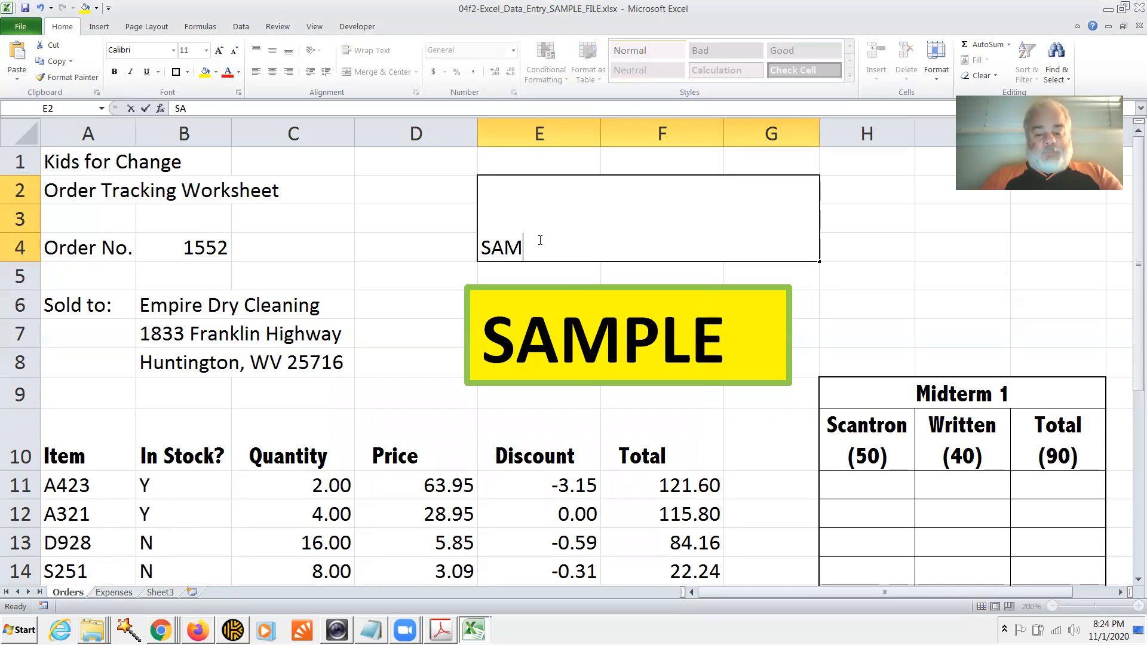
{"action": "type", "text": "PLE"}
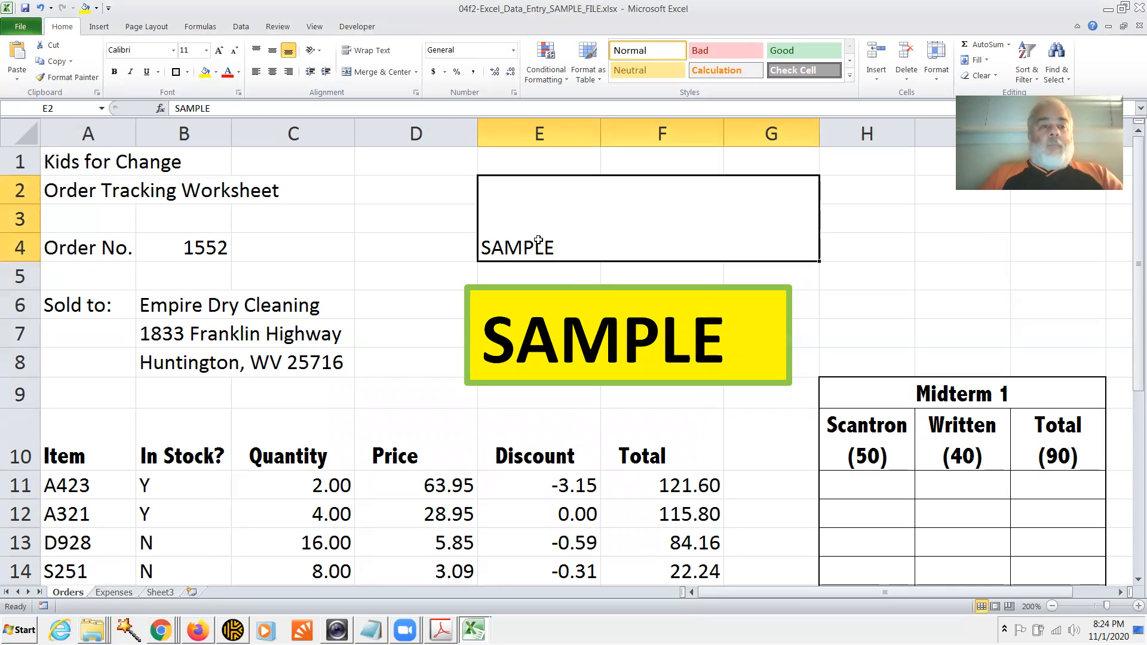
{"action": "key", "text": "ctrl+Return"}
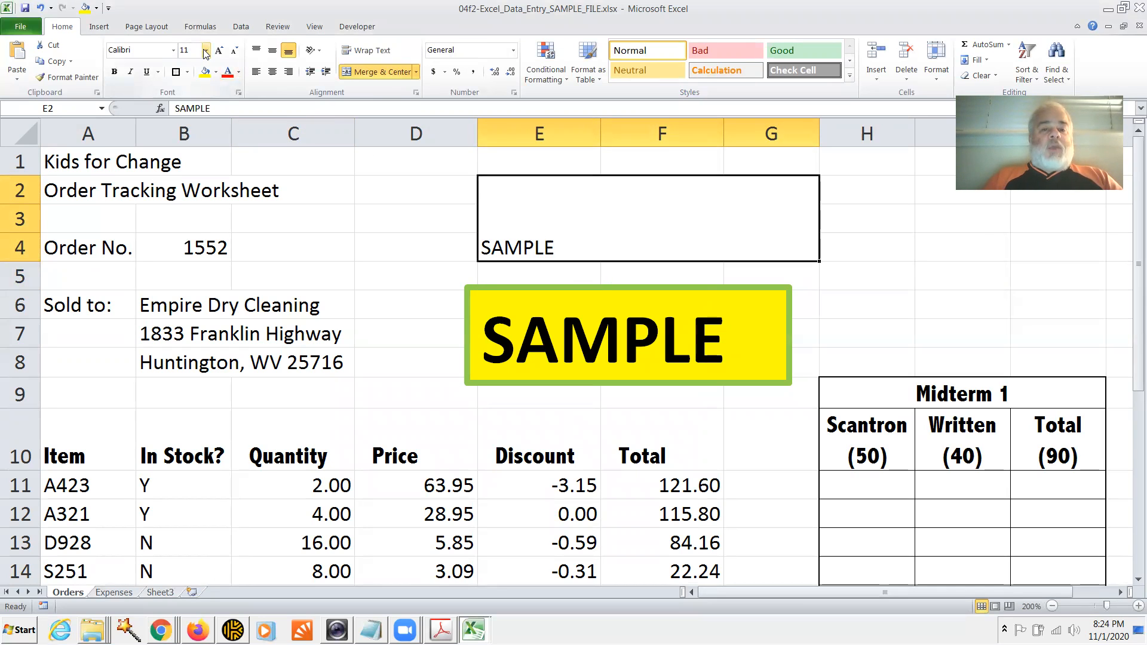
{"action": "left_click", "coordinate": [272, 72]}
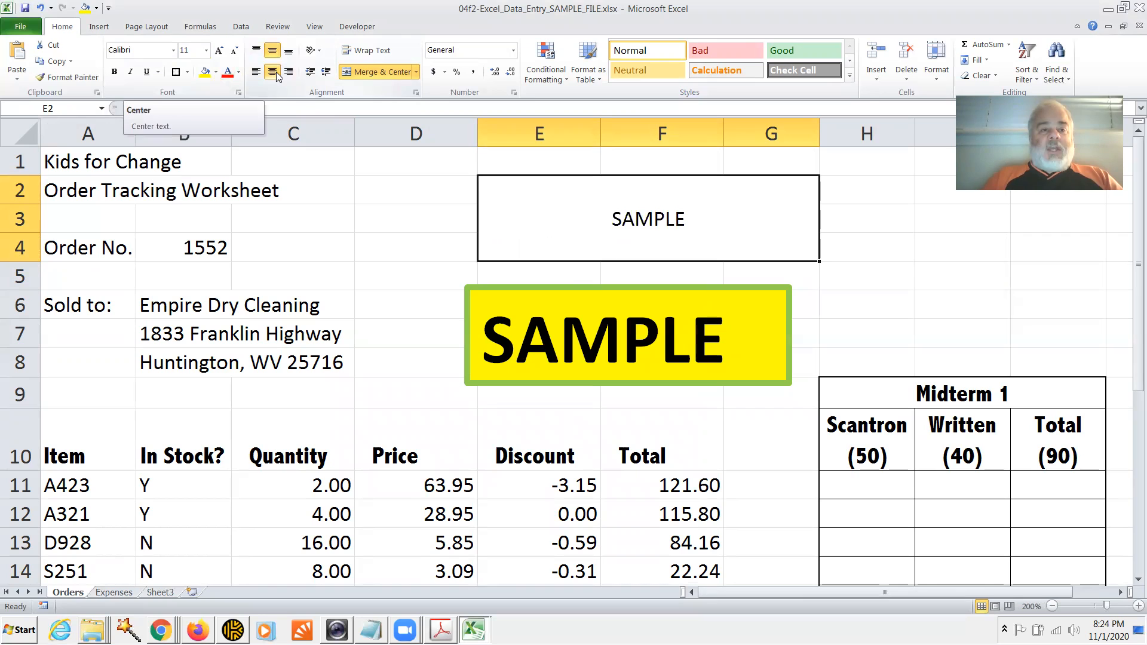
- Format the word SAMPLE in the merged cell E2 as 36-point bold
{"action": "left_click", "coordinate": [207, 53]}
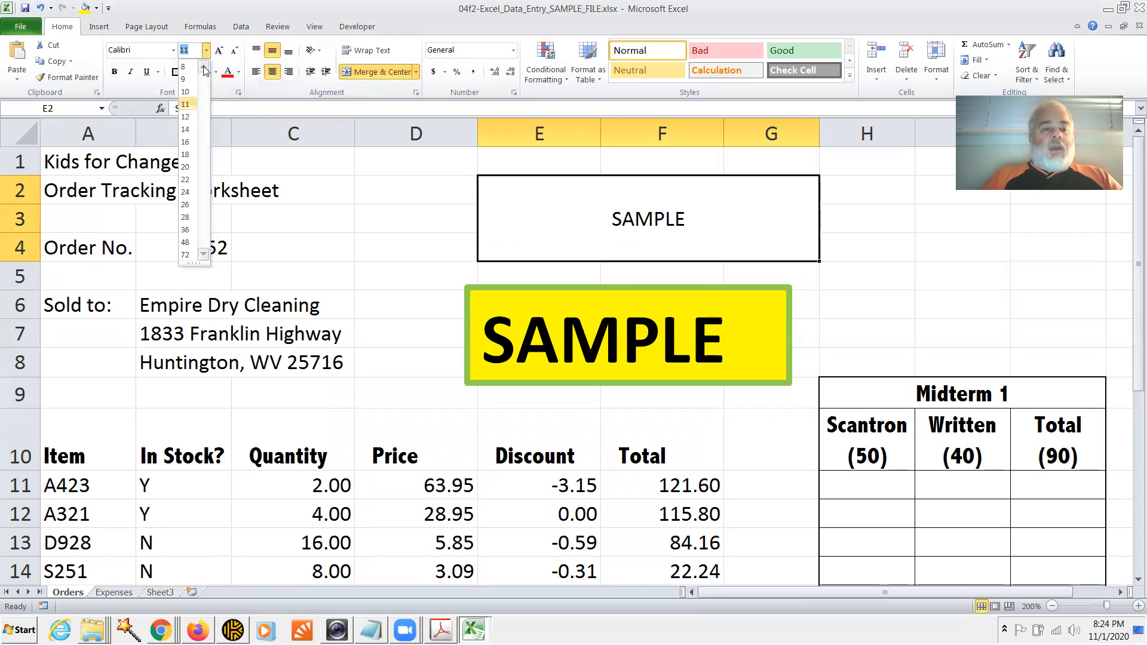
{"action": "left_click", "coordinate": [185, 230]}
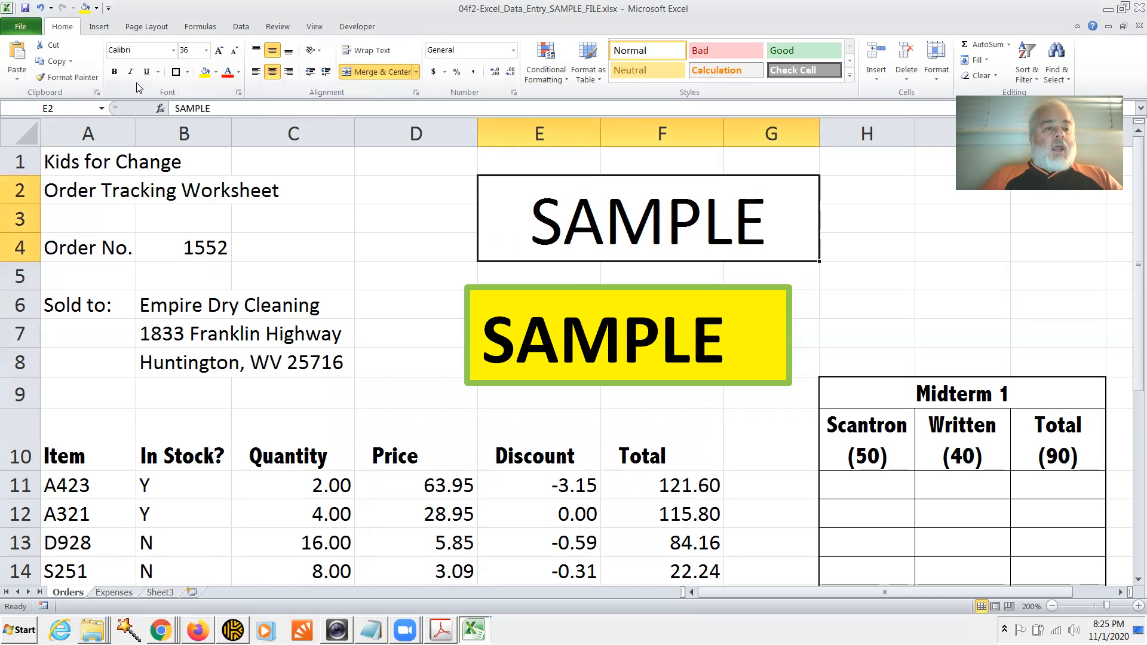
{"action": "left_click", "coordinate": [118, 76]}
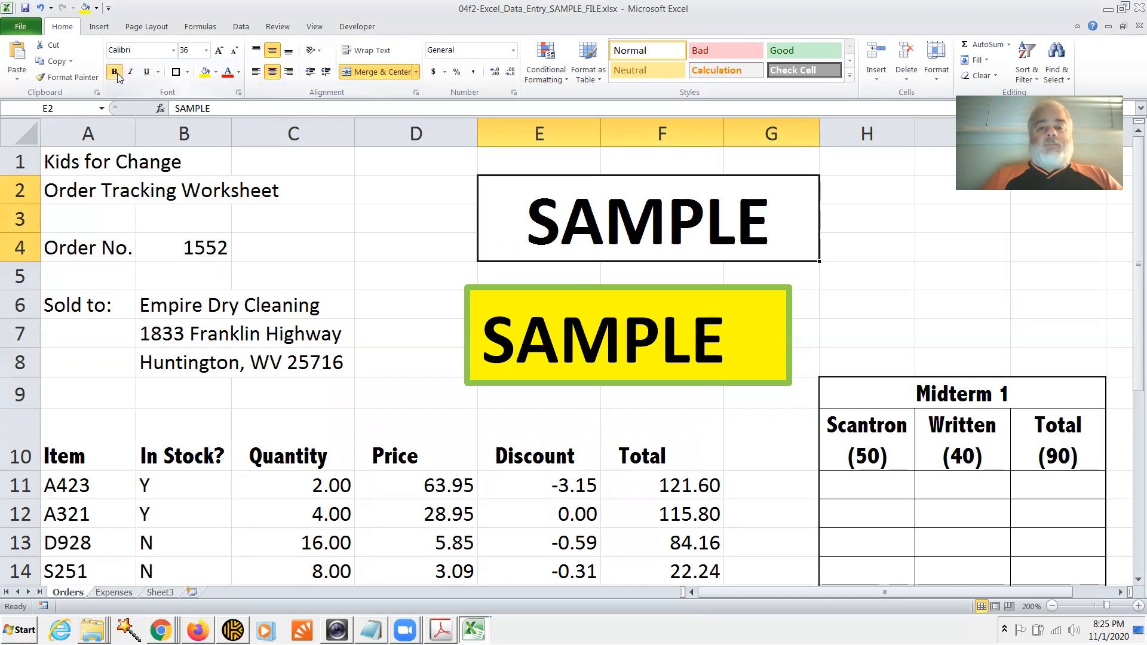
- Fill the merged cell E2 with yellow and add a thin black outside border
{"action": "left_click", "coordinate": [208, 73]}
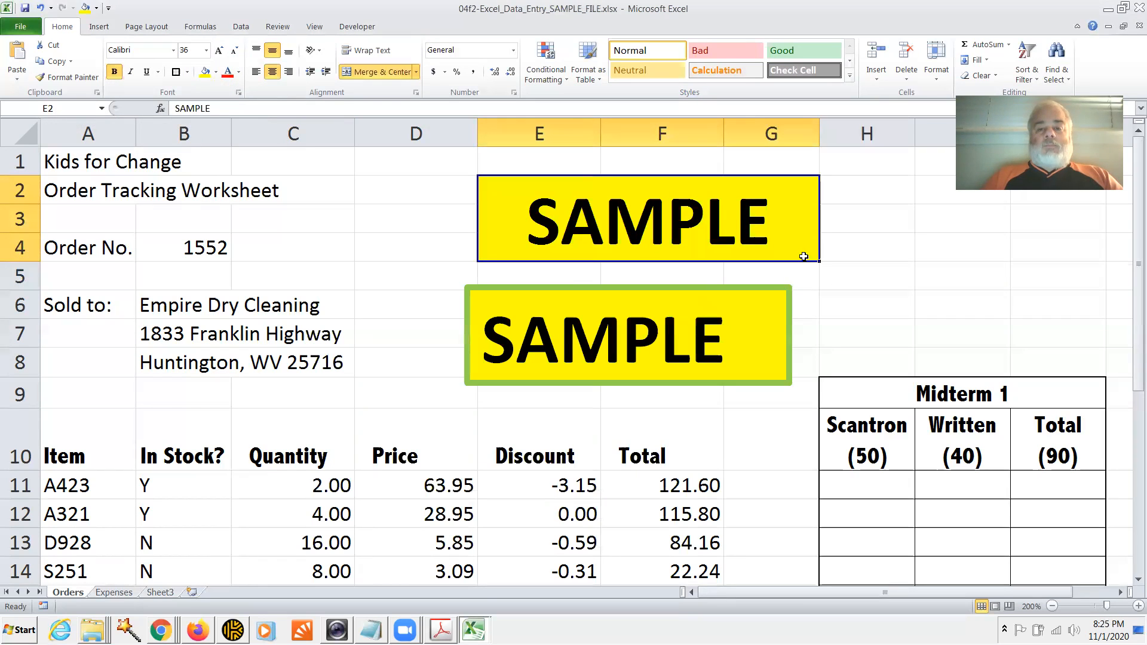
{"action": "left_click", "coordinate": [853, 303]}
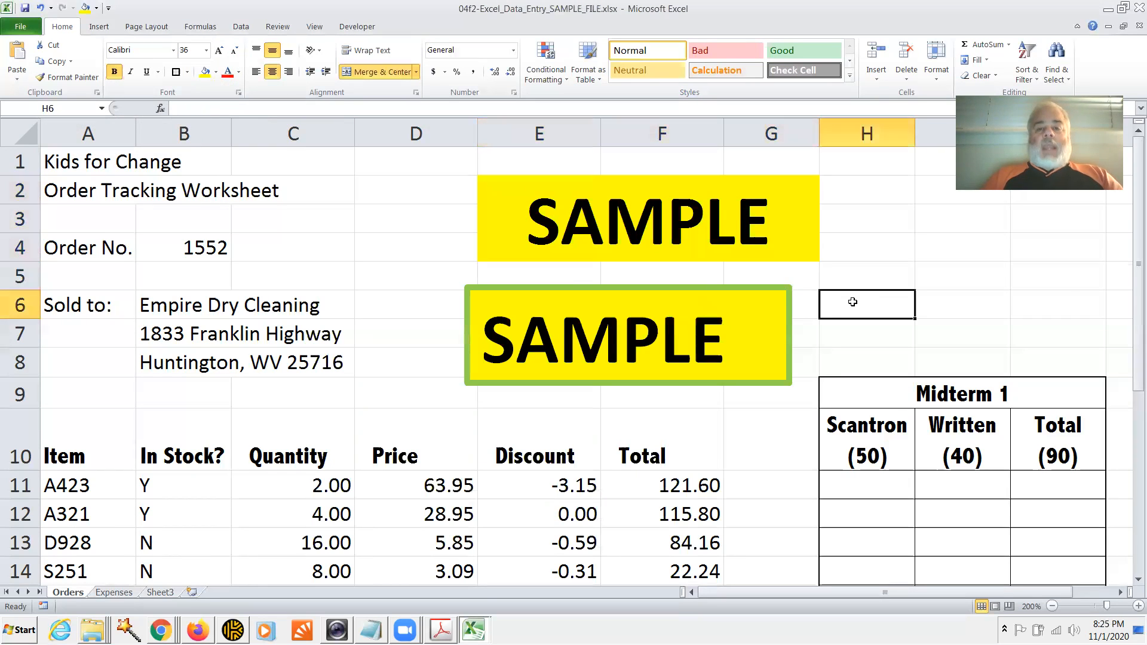
{"action": "left_click", "coordinate": [791, 226]}
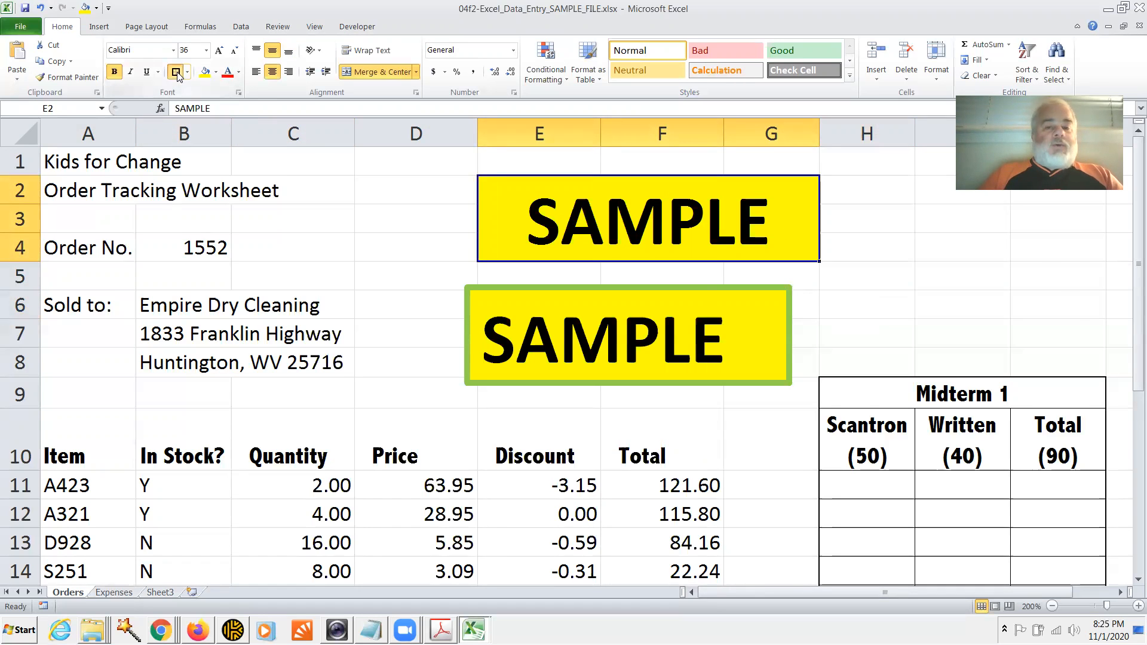
{"action": "left_click", "coordinate": [861, 282]}
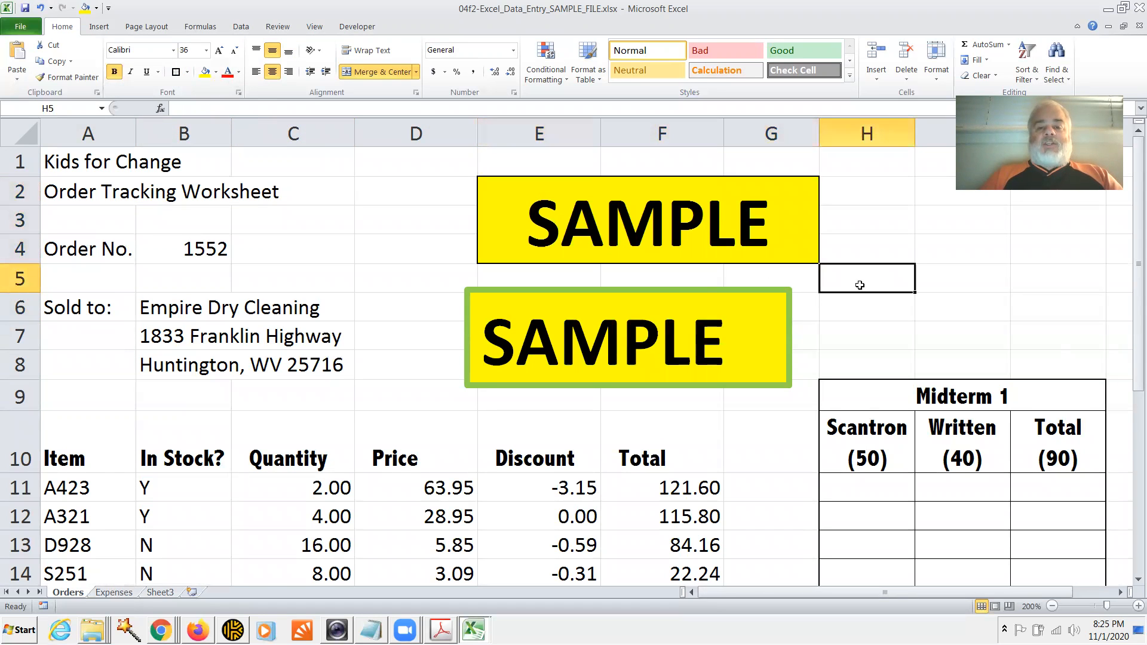
- Move the green-outlined SAMPLE text box toward columns G to J so it overlaps the lower-right corner of the merged cell
{"action": "left_click", "coordinate": [694, 297]}
{"action": "left_click_drag", "start_coordinate": [700, 292], "coordinate": [947, 276]}
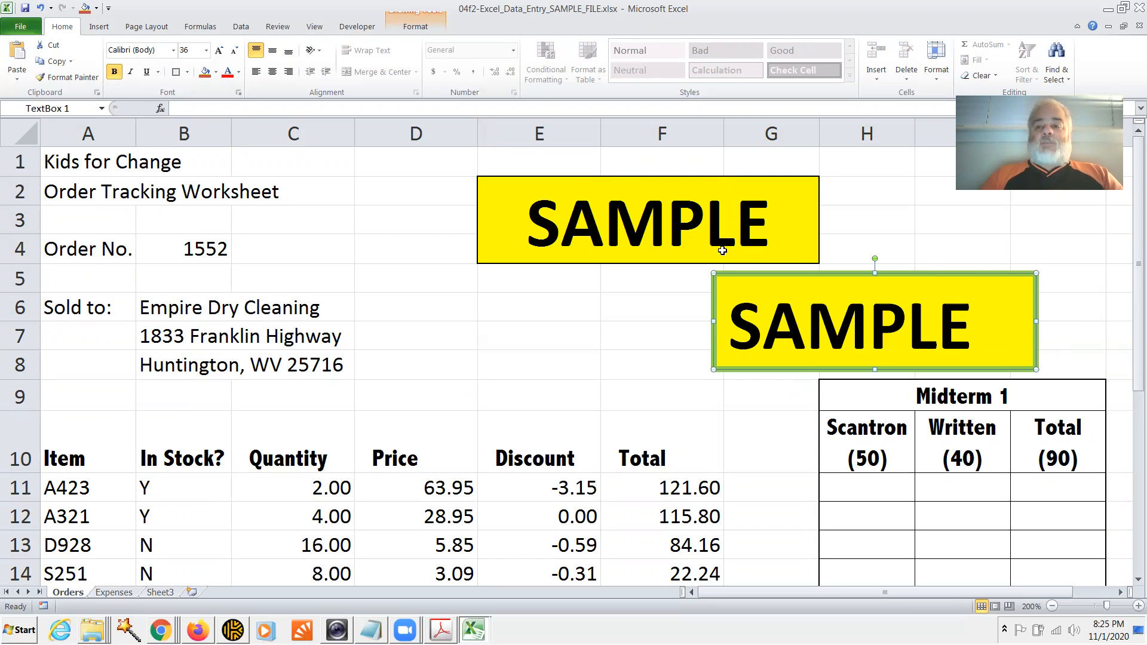
{"action": "left_click_drag", "start_coordinate": [831, 276], "coordinate": [848, 258]}
- Center the word SAMPLE horizontally inside the text box and deselect the box
{"action": "left_click", "coordinate": [871, 307]}
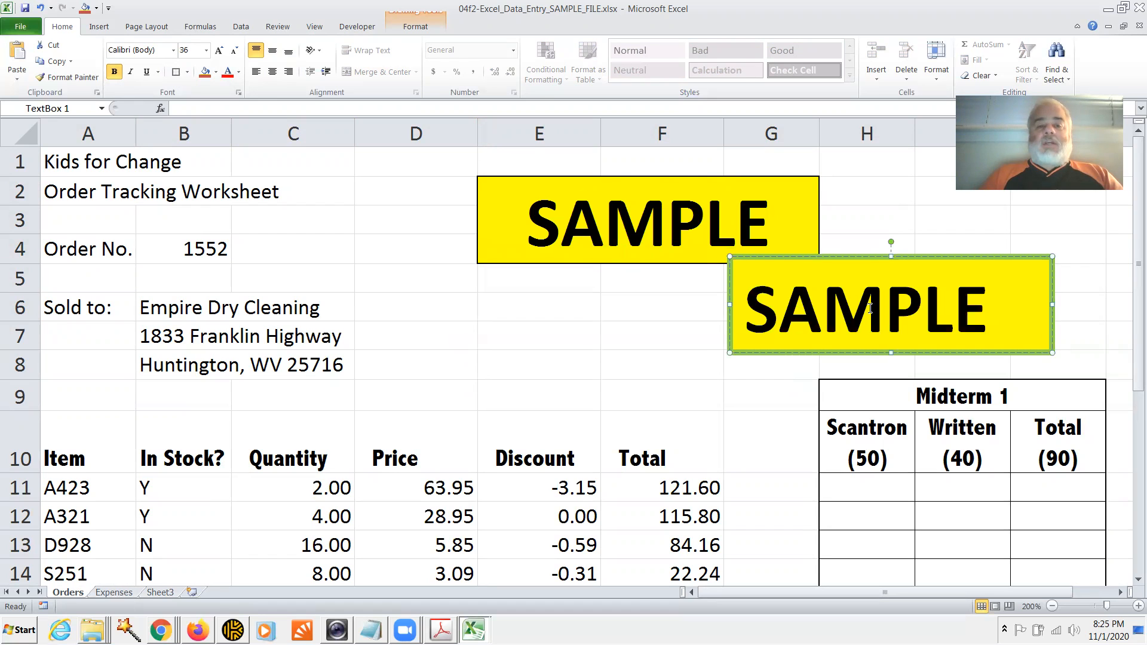
{"action": "left_click", "coordinate": [273, 72]}
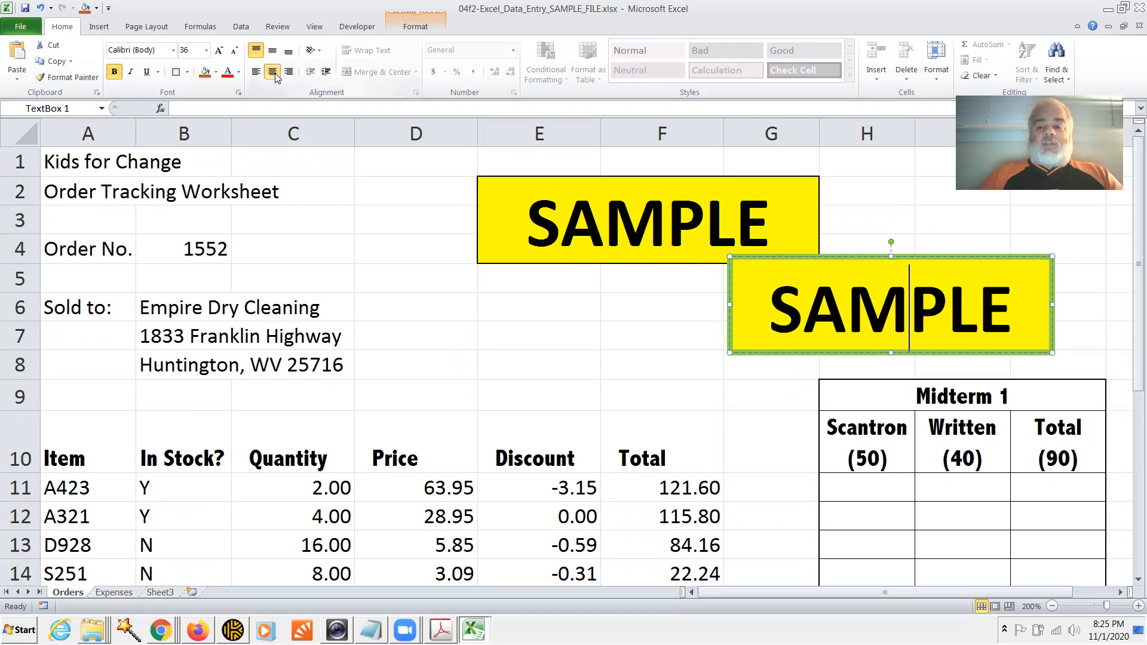
{"action": "left_click", "coordinate": [855, 223]}
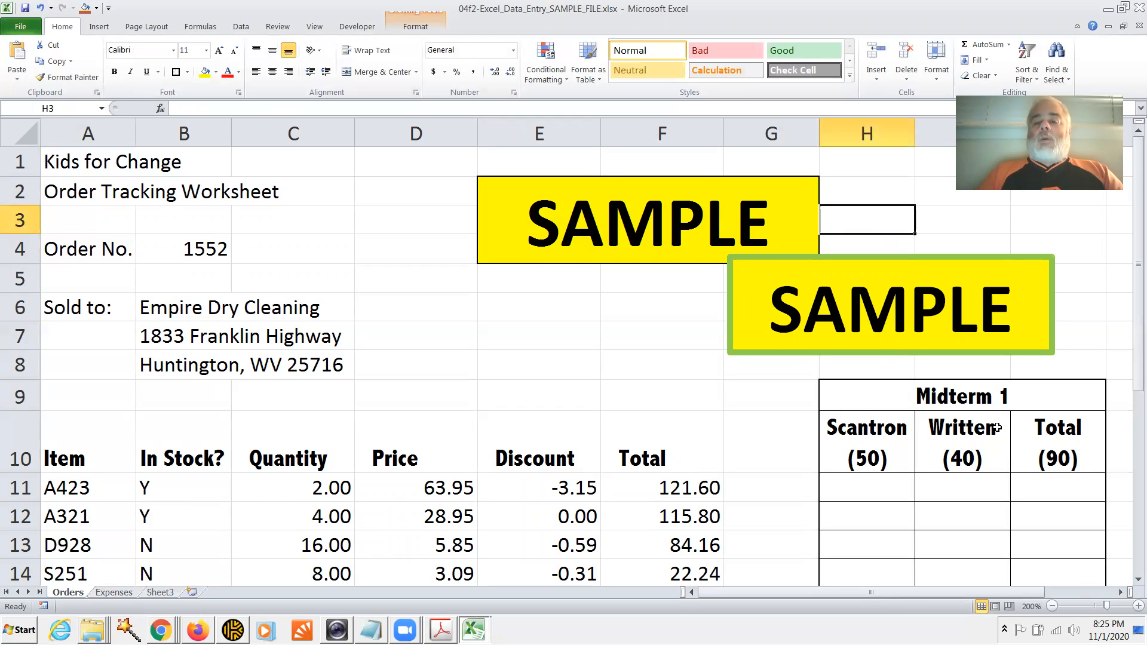
- Look at the Text Control Options slide in Adobe Acrobat and return to the Excel workbook
{"action": "key", "text": "alt+Tab"}
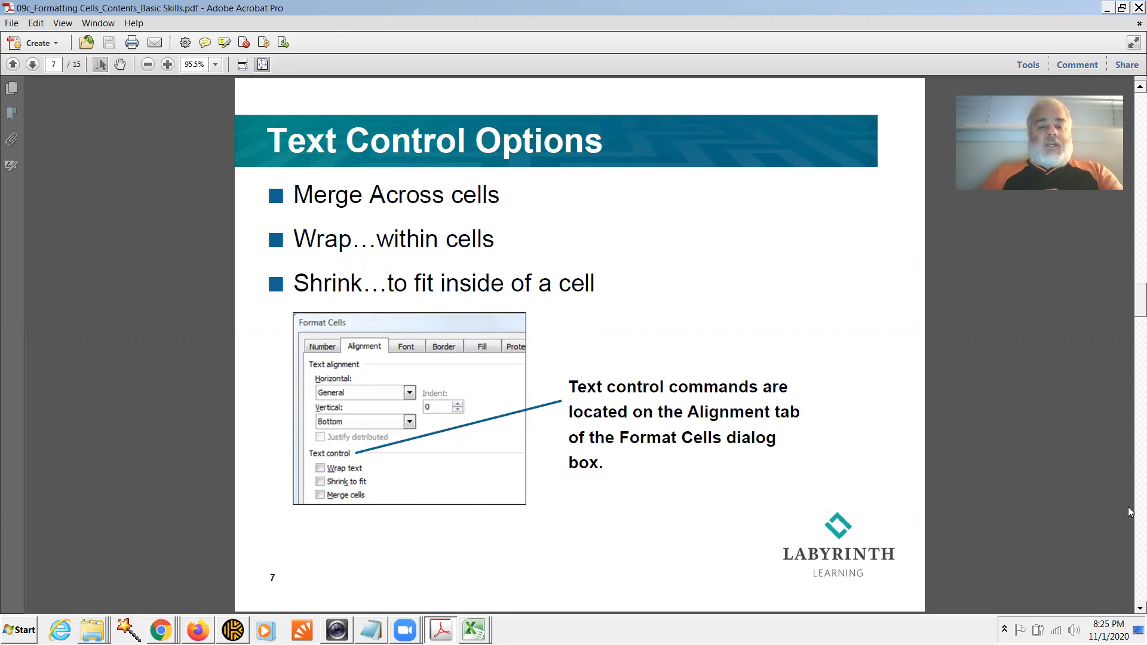
{"action": "key", "text": "alt+Tab"}
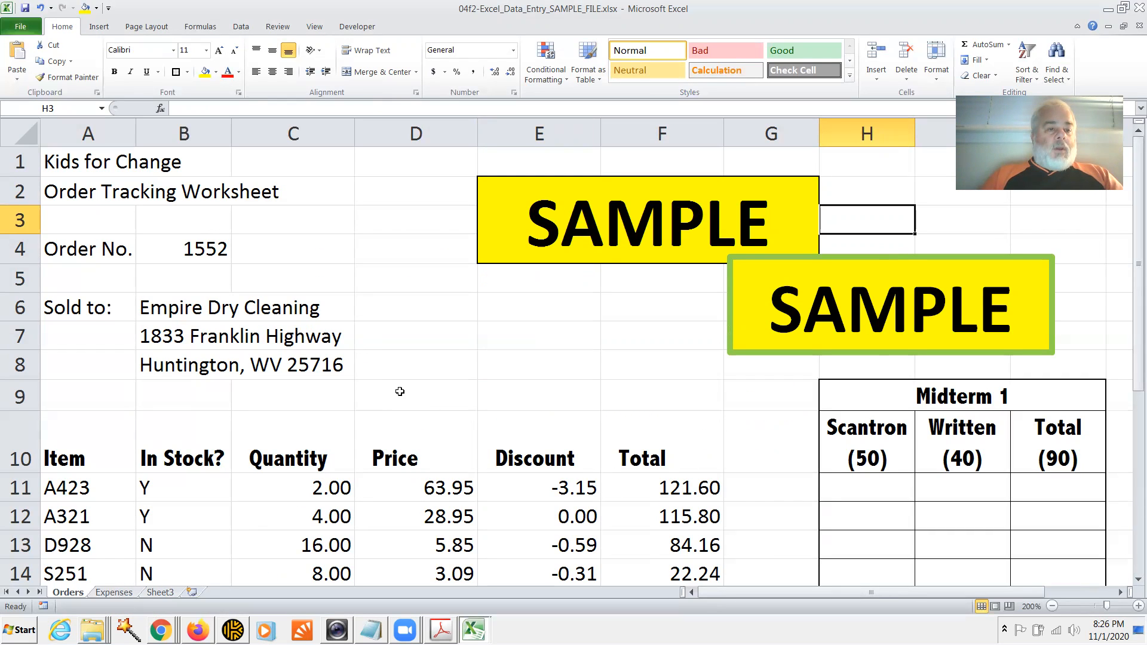
- Widen column A slightly and apply the Shrink to fit text control to cell A1
{"action": "left_click_drag", "start_coordinate": [138, 131], "coordinate": [168, 134]}
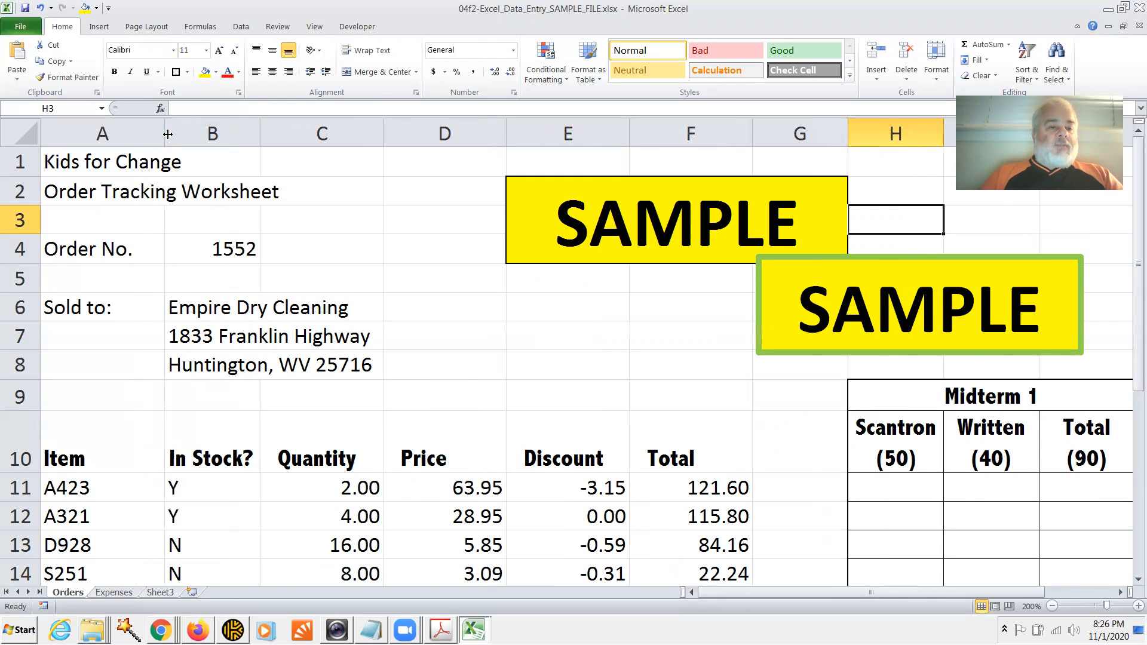
{"action": "left_click", "coordinate": [132, 170]}
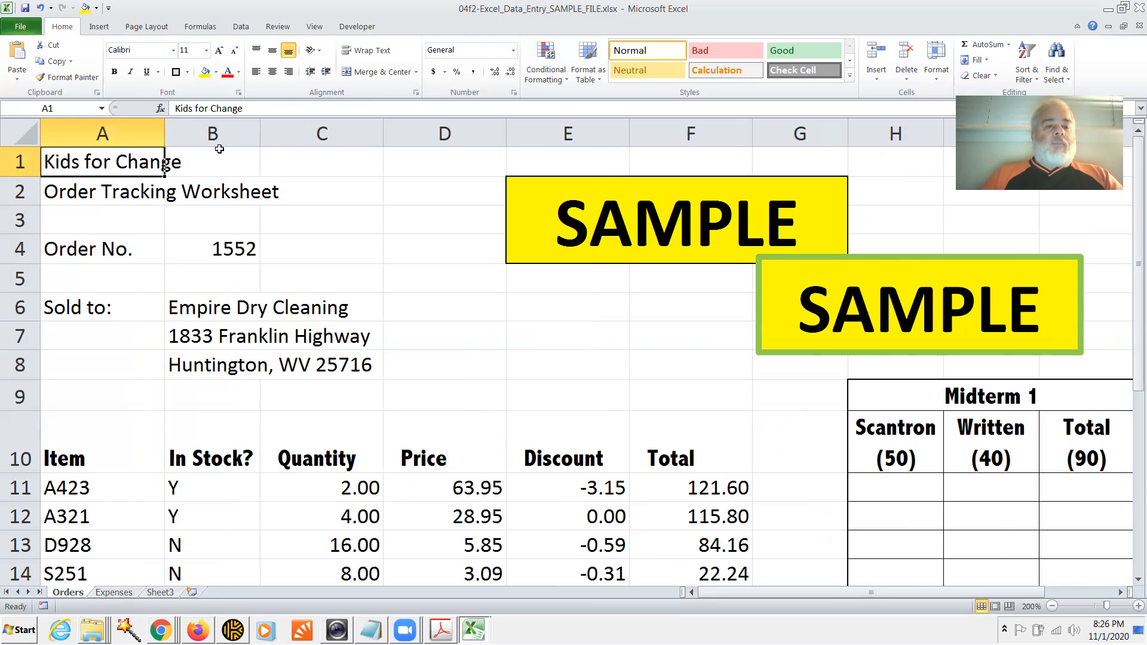
{"action": "left_click", "coordinate": [239, 93]}
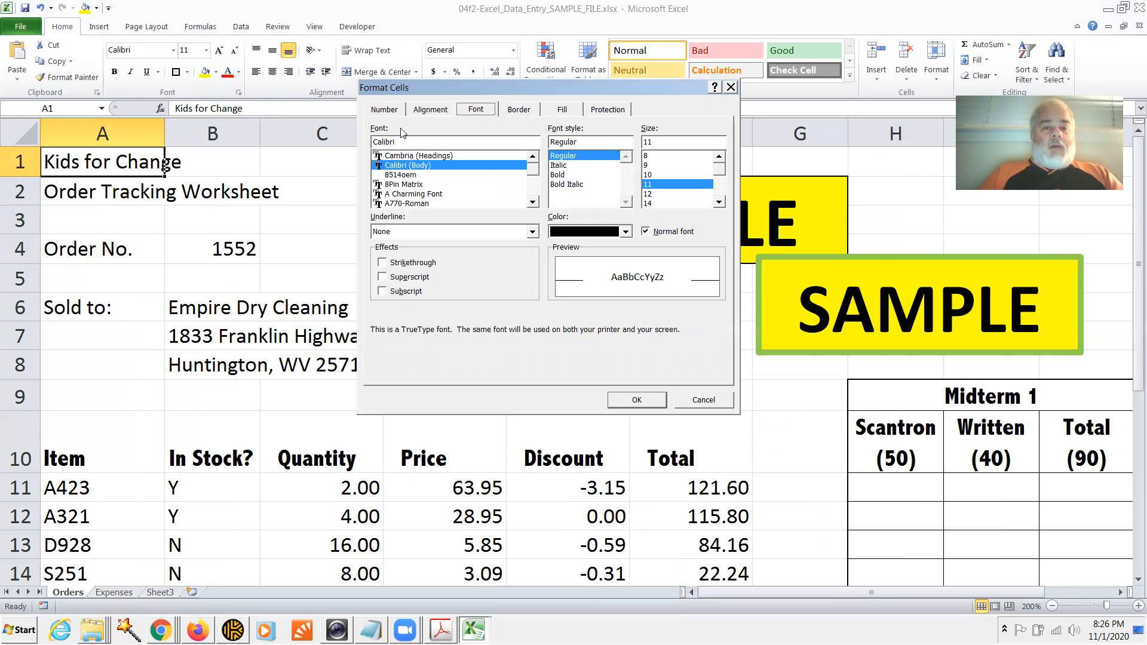
{"action": "left_click", "coordinate": [419, 111]}
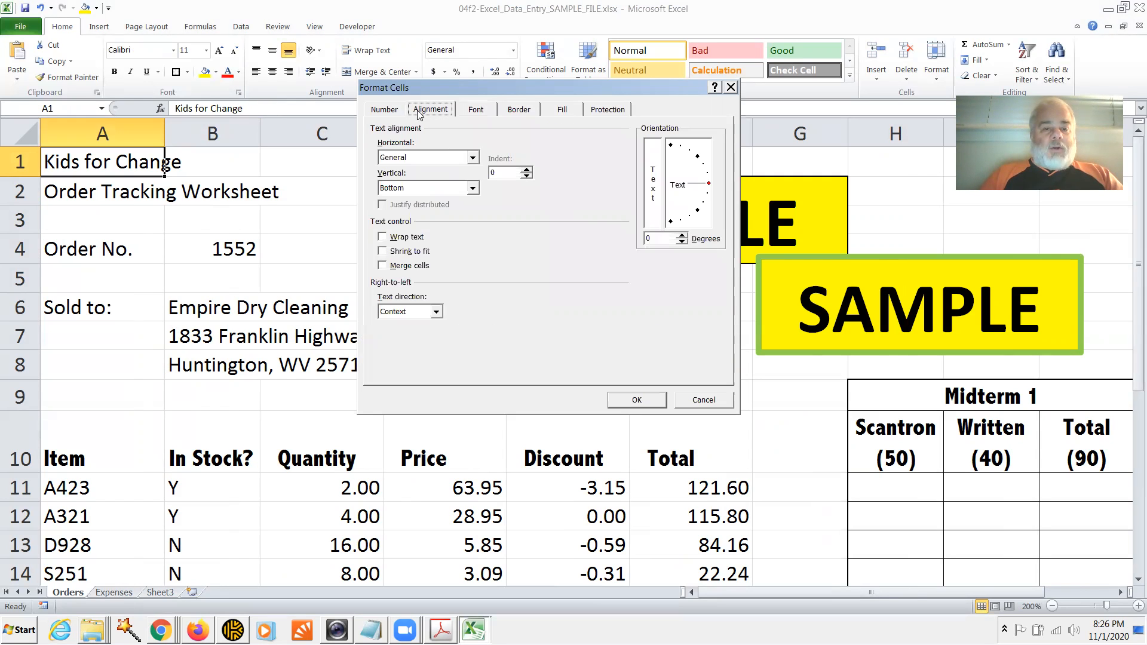
{"action": "left_click", "coordinate": [399, 256]}
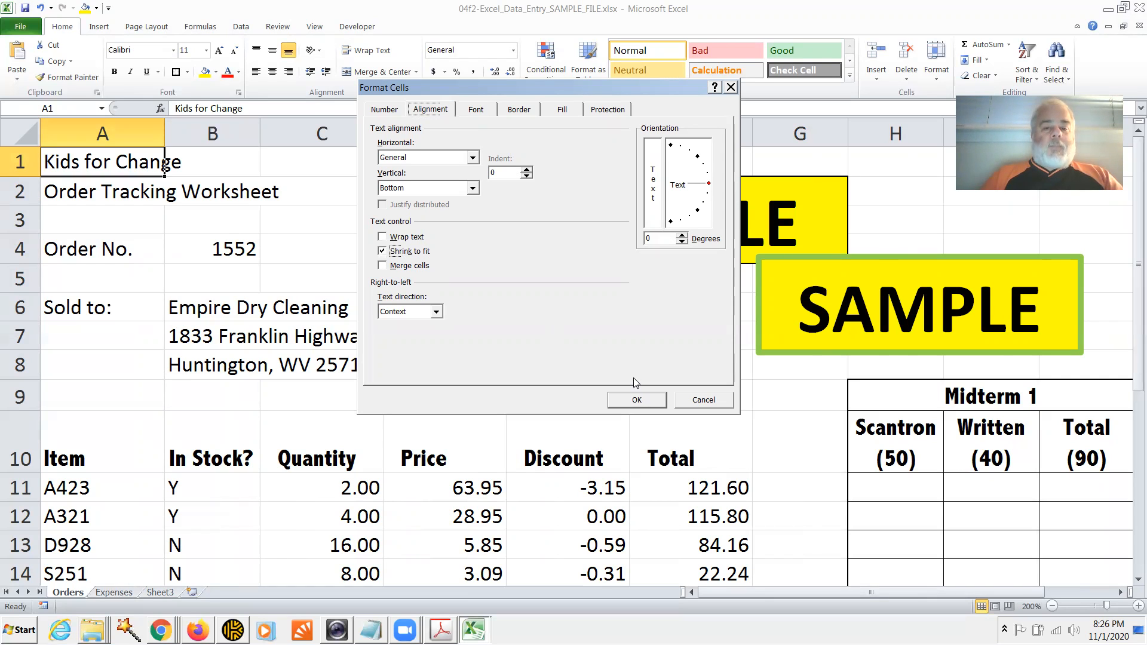
{"action": "left_click", "coordinate": [637, 399]}
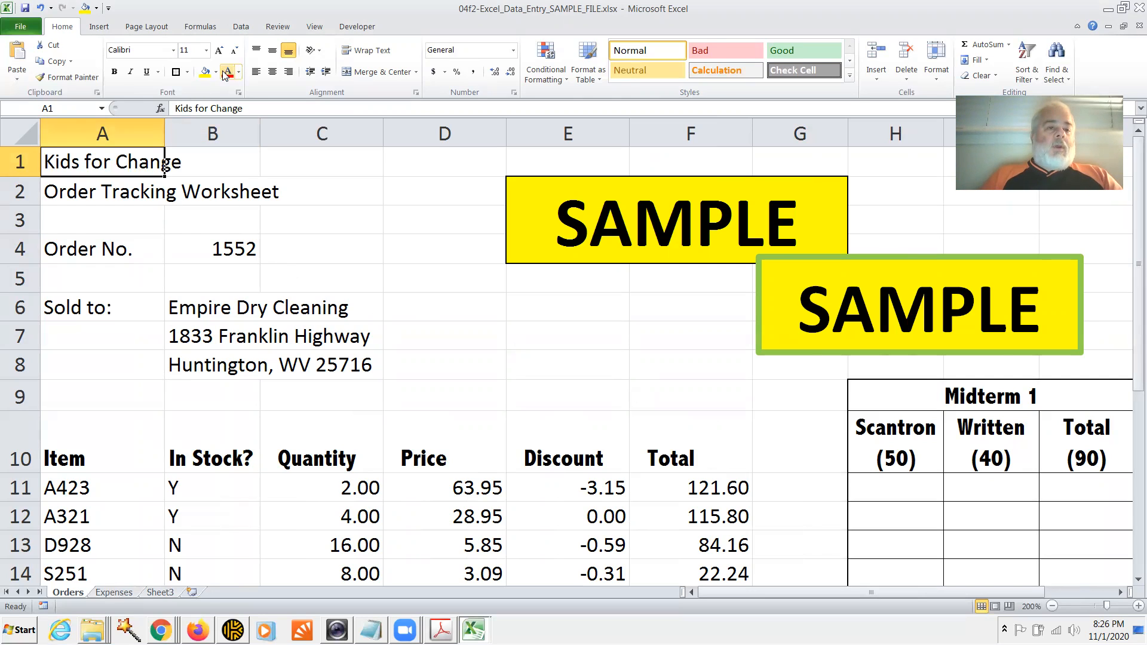
- Set the font size of cell A1 to 9 and look at the available font sizes with cell C5 selected
{"action": "left_click", "coordinate": [207, 50]}
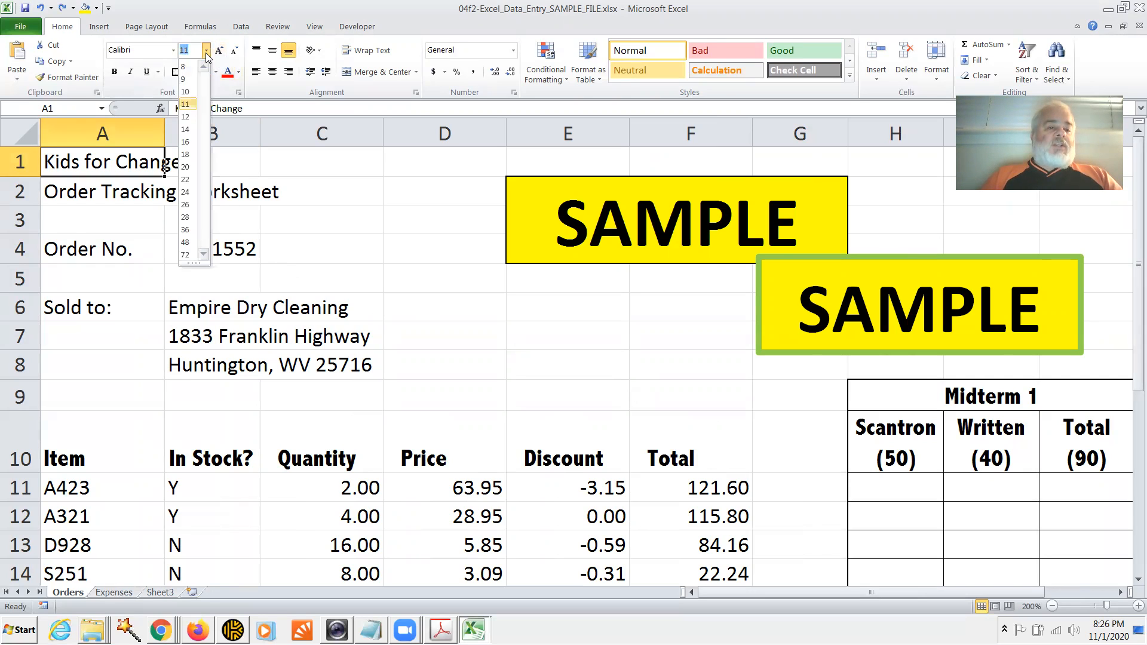
{"action": "left_click", "coordinate": [189, 84]}
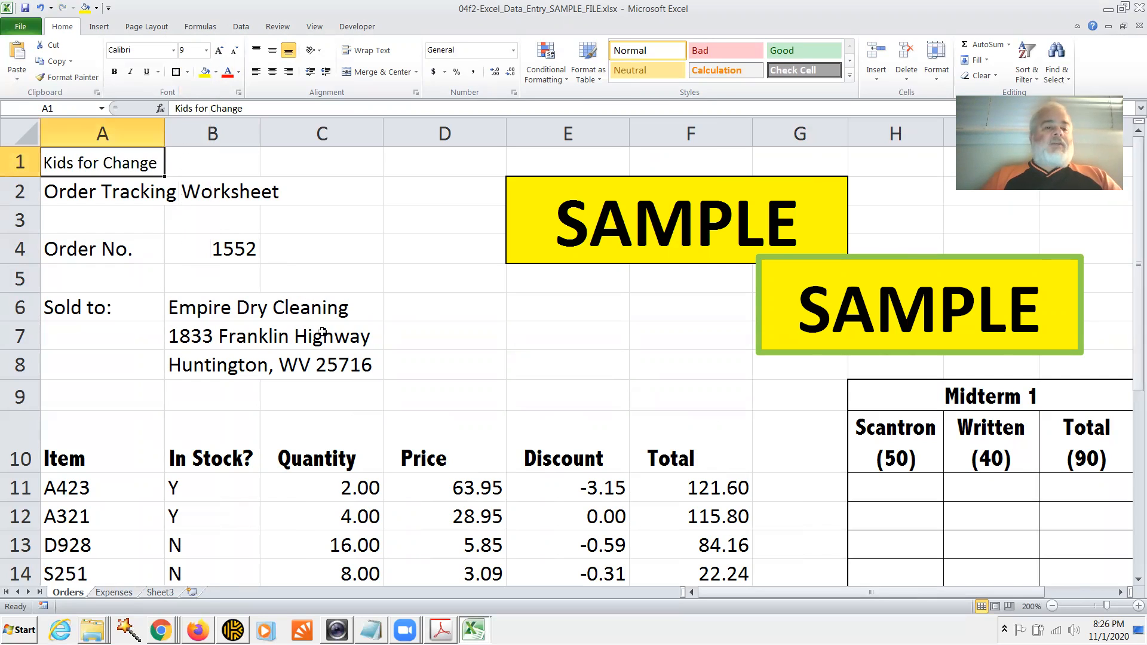
{"action": "left_click", "coordinate": [335, 277]}
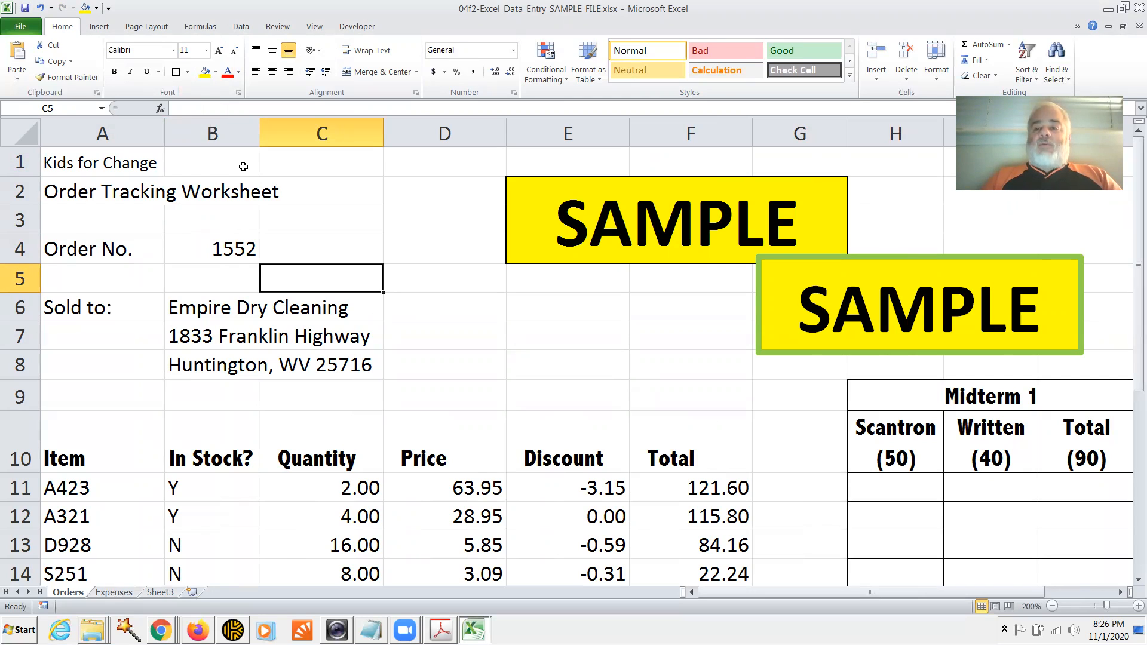
{"action": "left_click", "coordinate": [206, 51]}
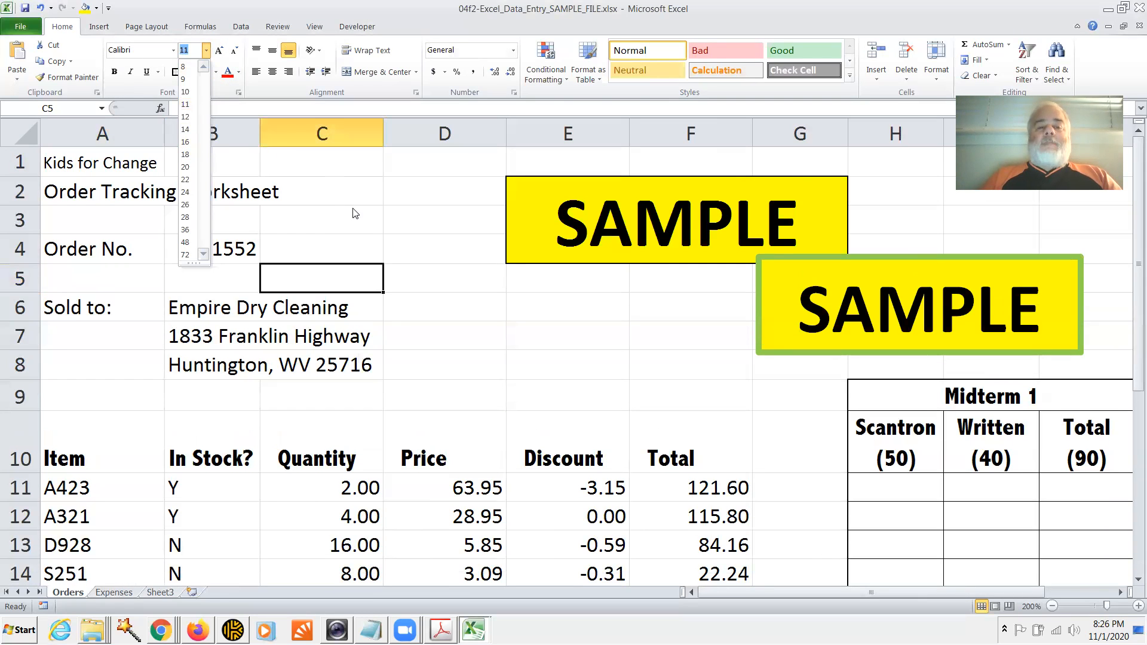
{"action": "left_click", "coordinate": [354, 210]}
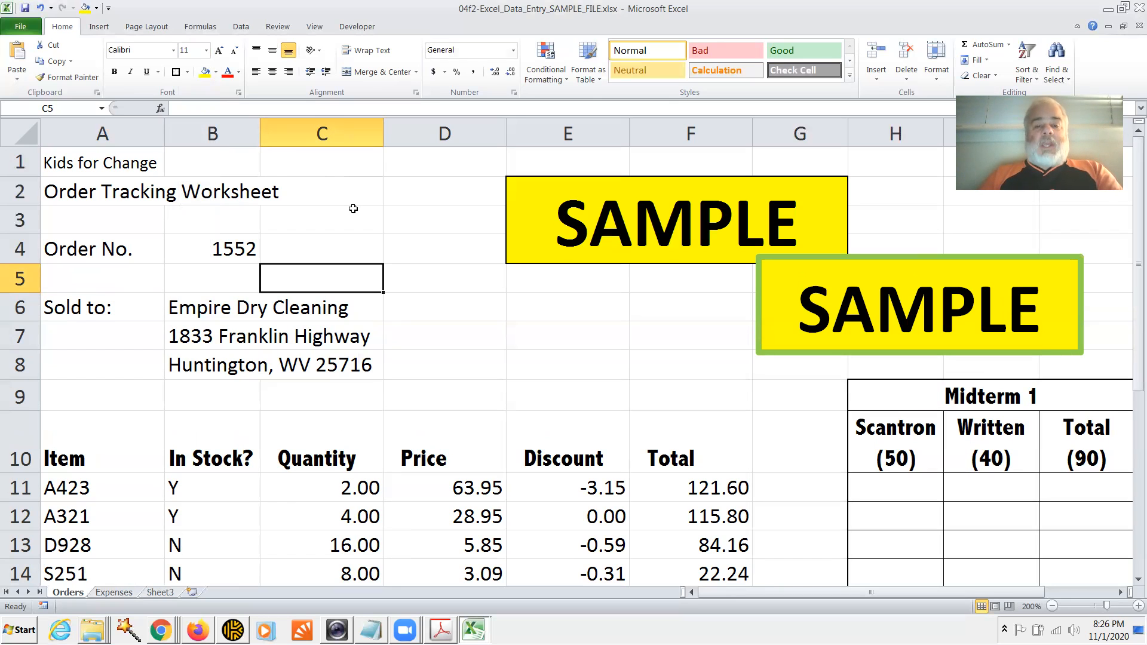
- Undo the font size change in cell A1
{"action": "key", "text": "alt+Tab"}
{"action": "key", "text": "alt+Tab"}
{"action": "left_click_drag", "start_coordinate": [66, 171], "coordinate": [194, 177]}
{"action": "left_click", "coordinate": [195, 178]}
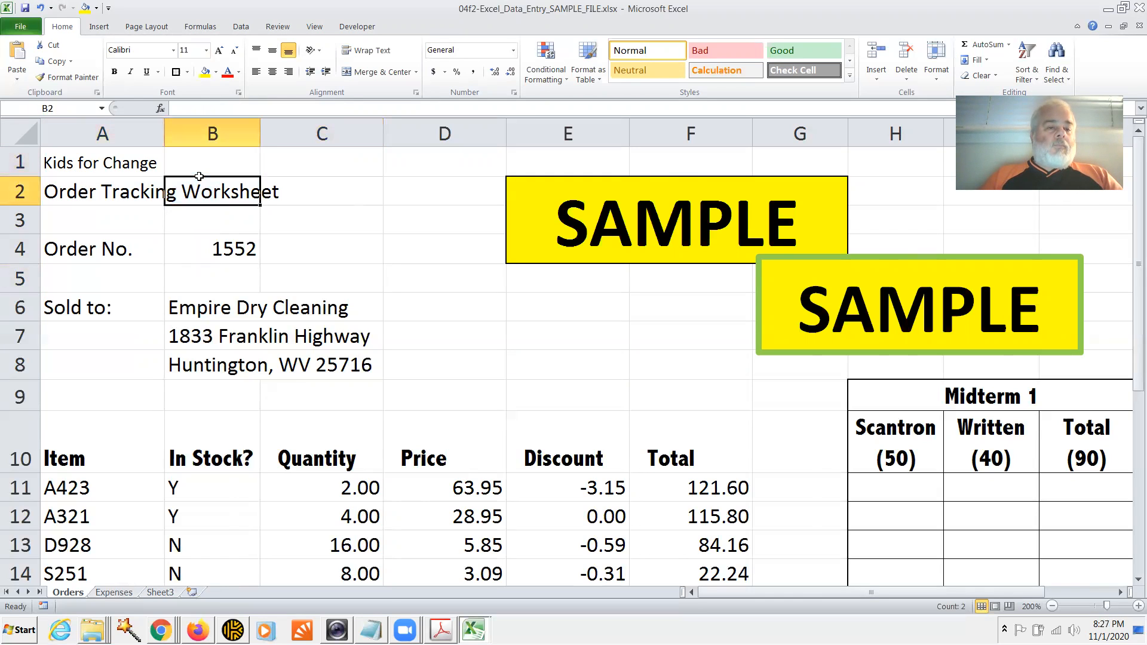
{"action": "key", "text": "ctrl+Home"}
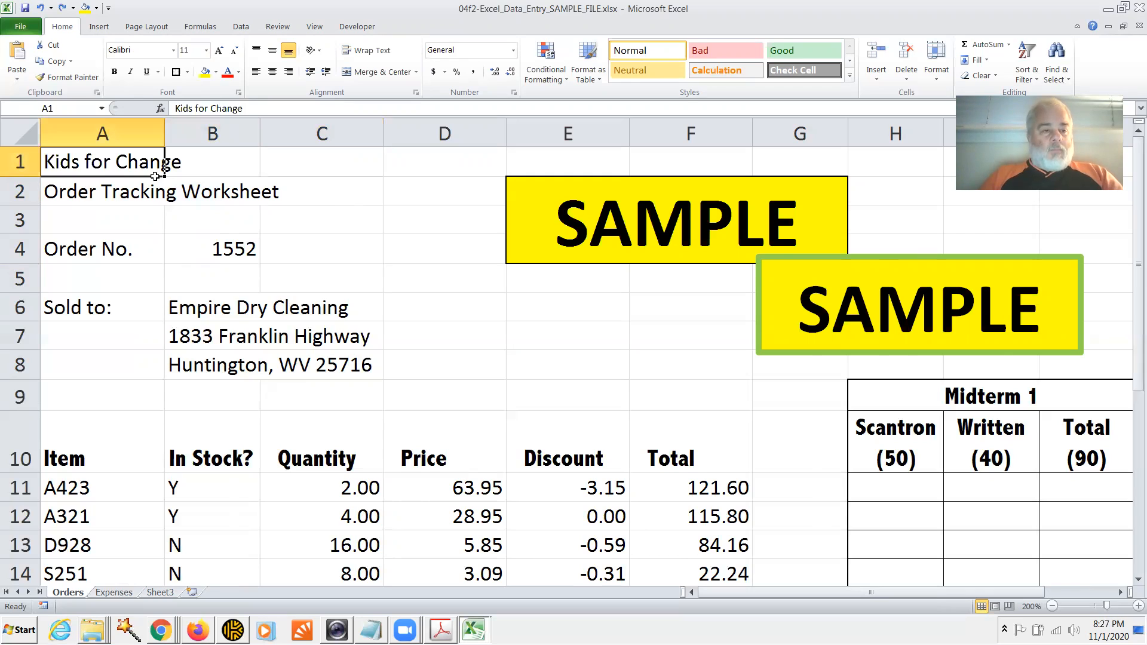
- Apply Shrink to fit to the title cells A1:A2 and switch to the Text Control Options slide in Adobe Acrobat
{"action": "left_click_drag", "start_coordinate": [115, 164], "coordinate": [117, 190]}
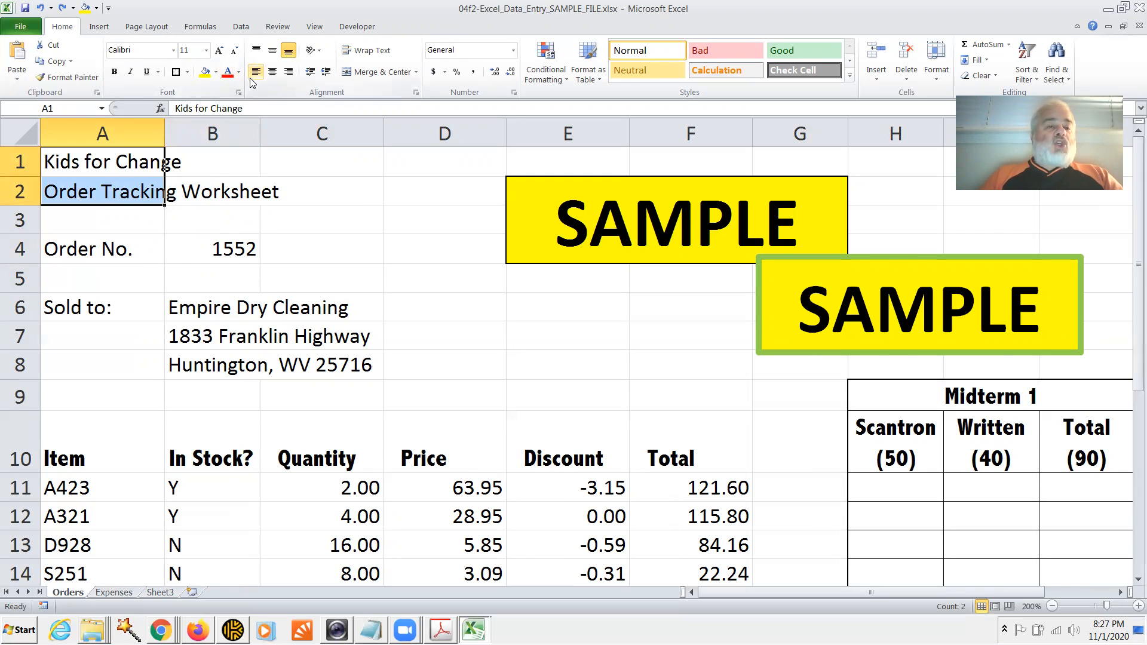
{"action": "left_click", "coordinate": [416, 93]}
{"action": "left_click", "coordinate": [415, 252]}
{"action": "left_click", "coordinate": [646, 397]}
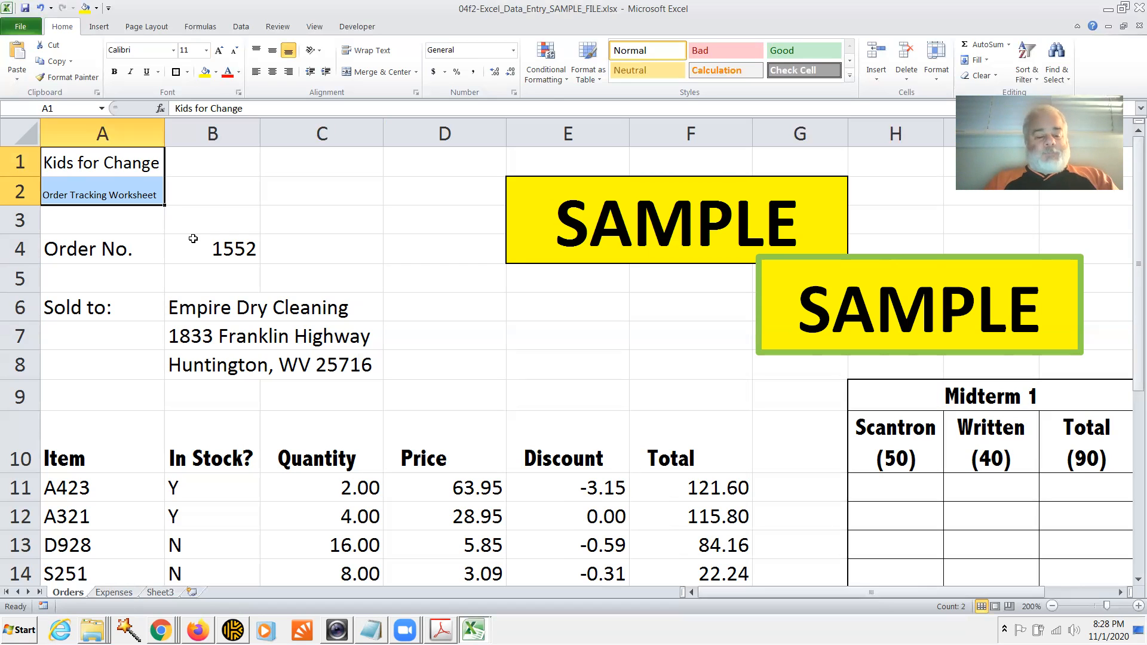
{"action": "key", "text": "alt+Tab"}
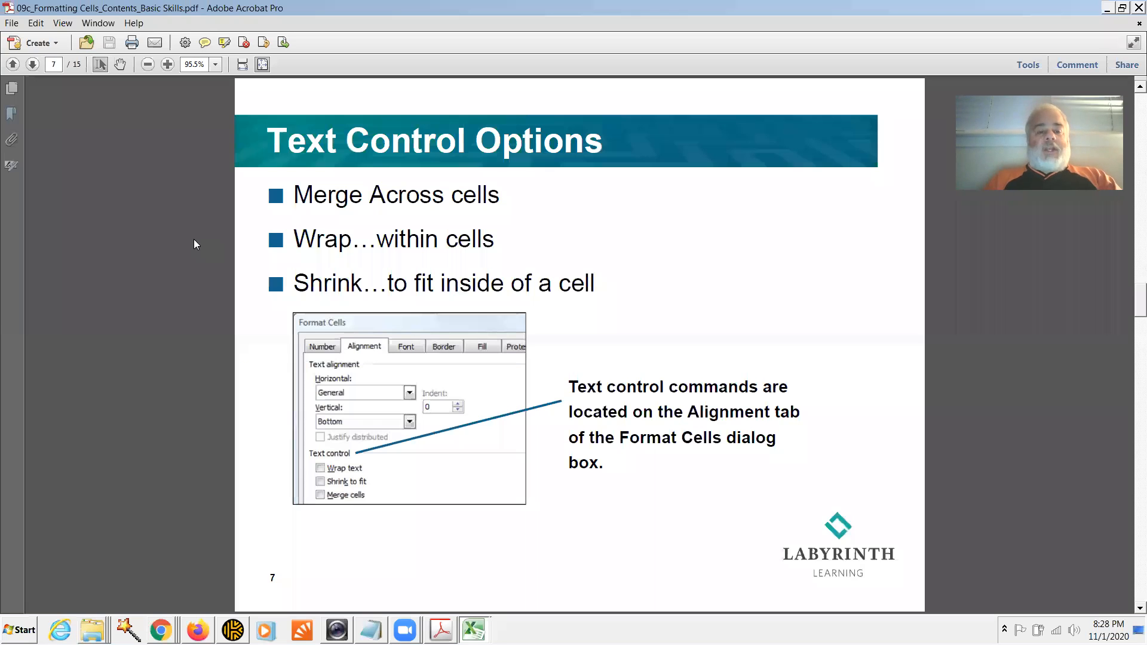